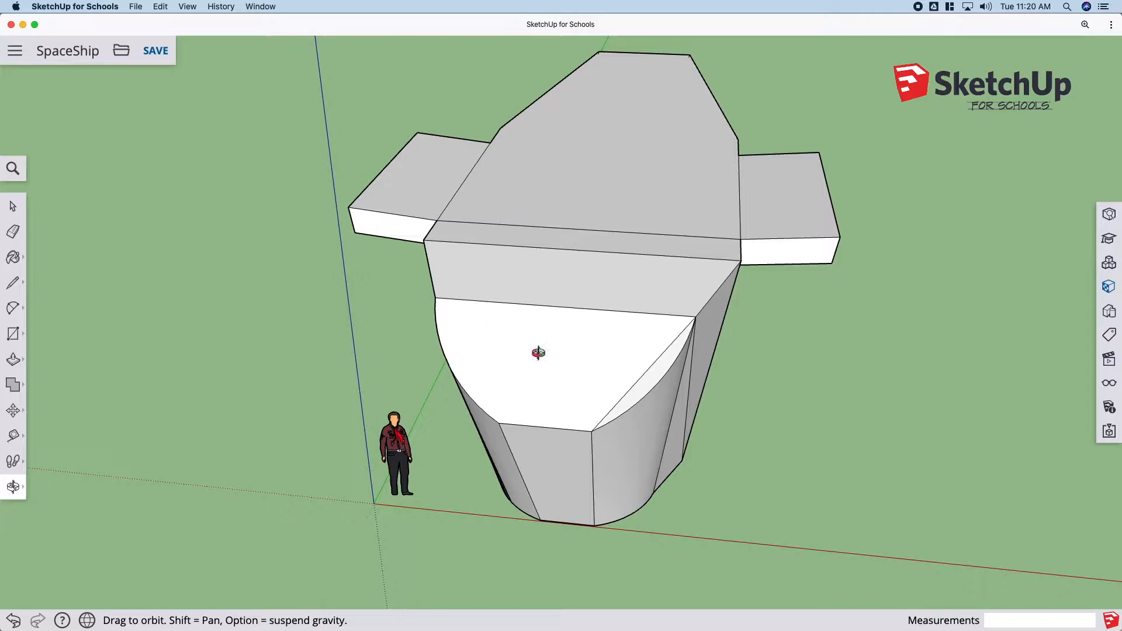
# Step: Draw a circle with a radius of 40 on the ground beside the spaceship
pyautogui.scroll(-3, 188, 347)
pyautogui.scroll(5, 709, 494)
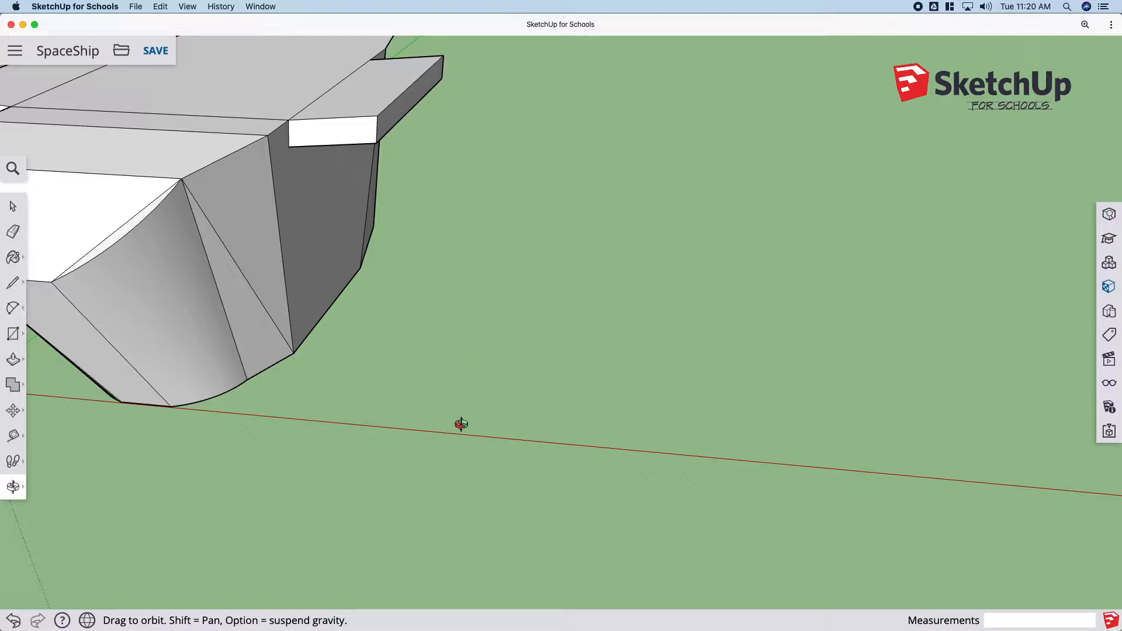
pyautogui.press('c')
pyautogui.click(567, 402)
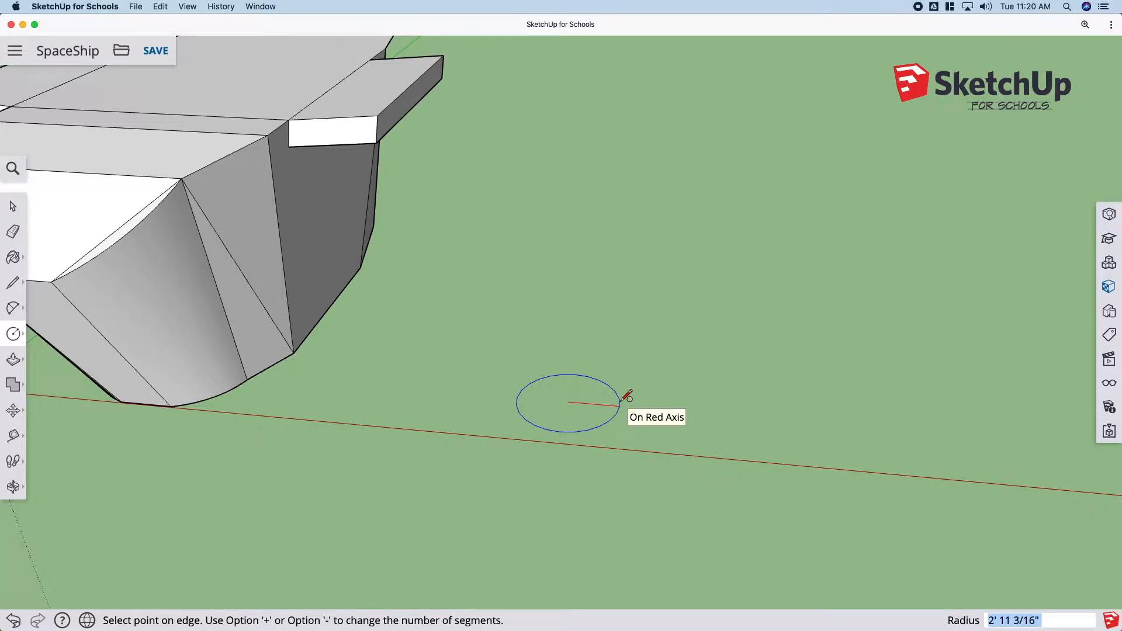
pyautogui.write('40')
pyautogui.press('Return')
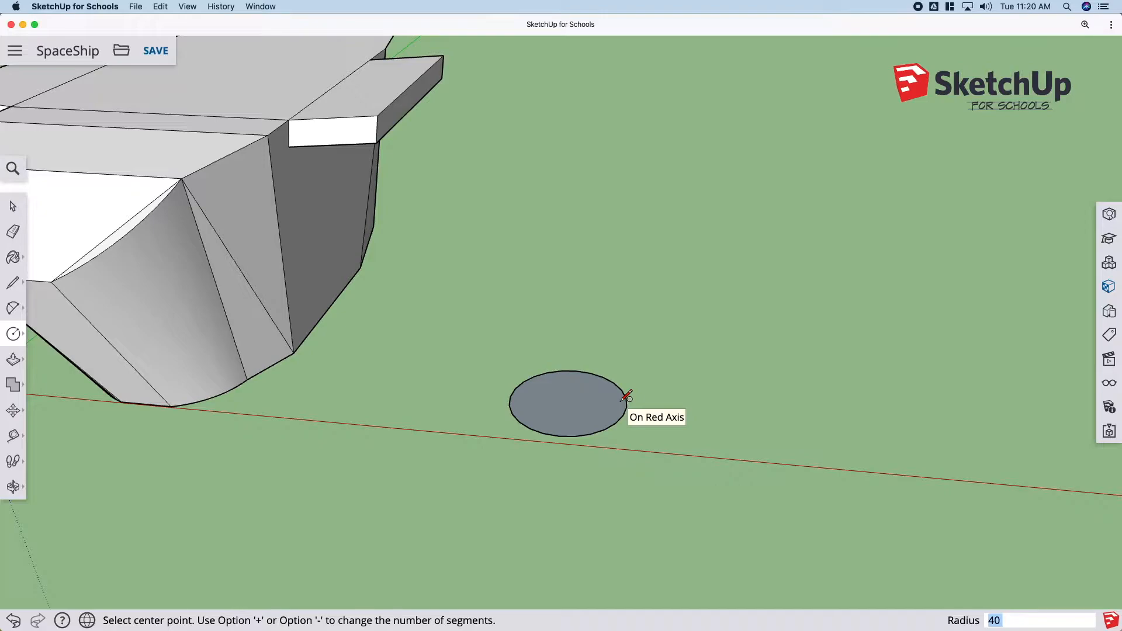
# Step: Pull the circle up into a cylinder about 8' 4 1/2" tall and add a separate segment about 3' 3 3/4" tall on top
pyautogui.press('p')
pyautogui.moveTo(591, 411); pyautogui.dragTo(583, 319)
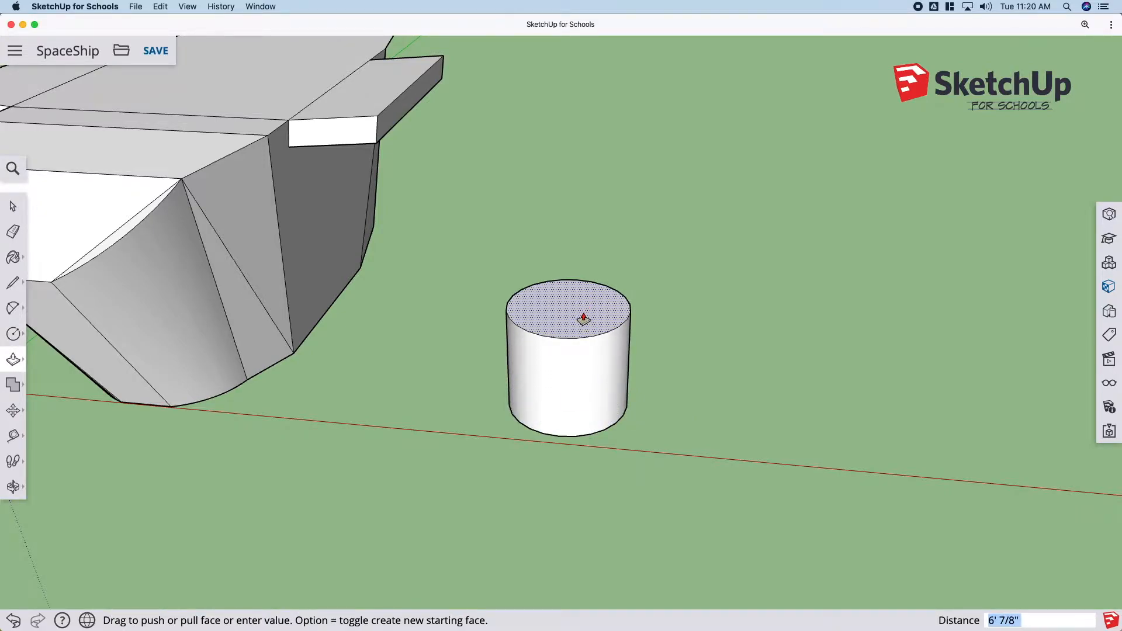
pyautogui.moveTo(583, 319); pyautogui.dragTo(574, 272)
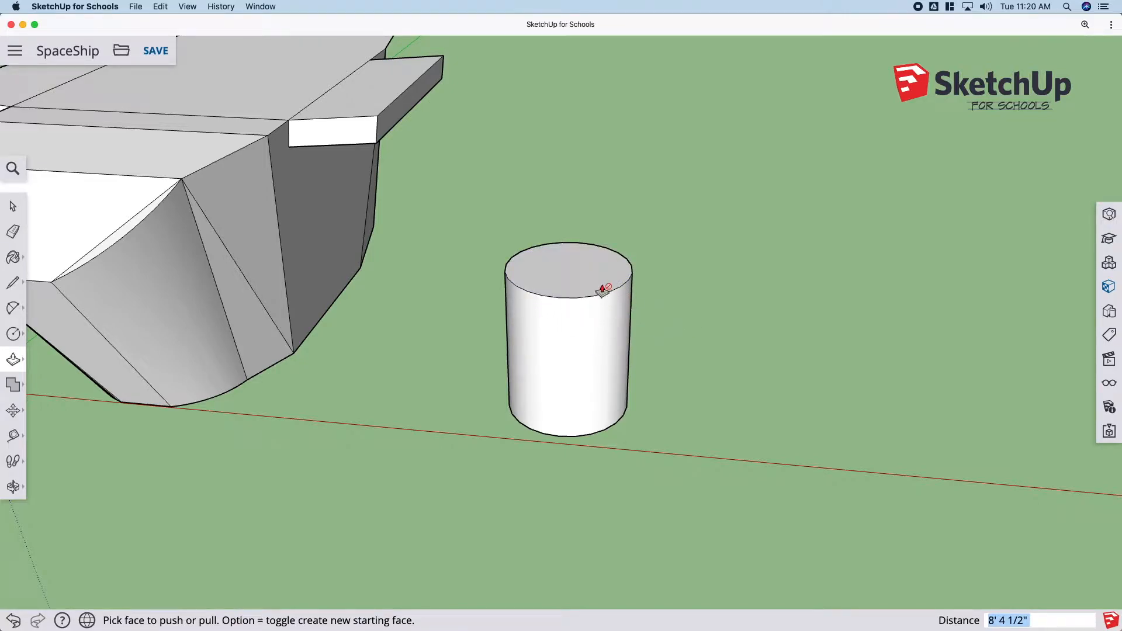
pyautogui.moveTo(585, 284); pyautogui.dragTo(586, 225)
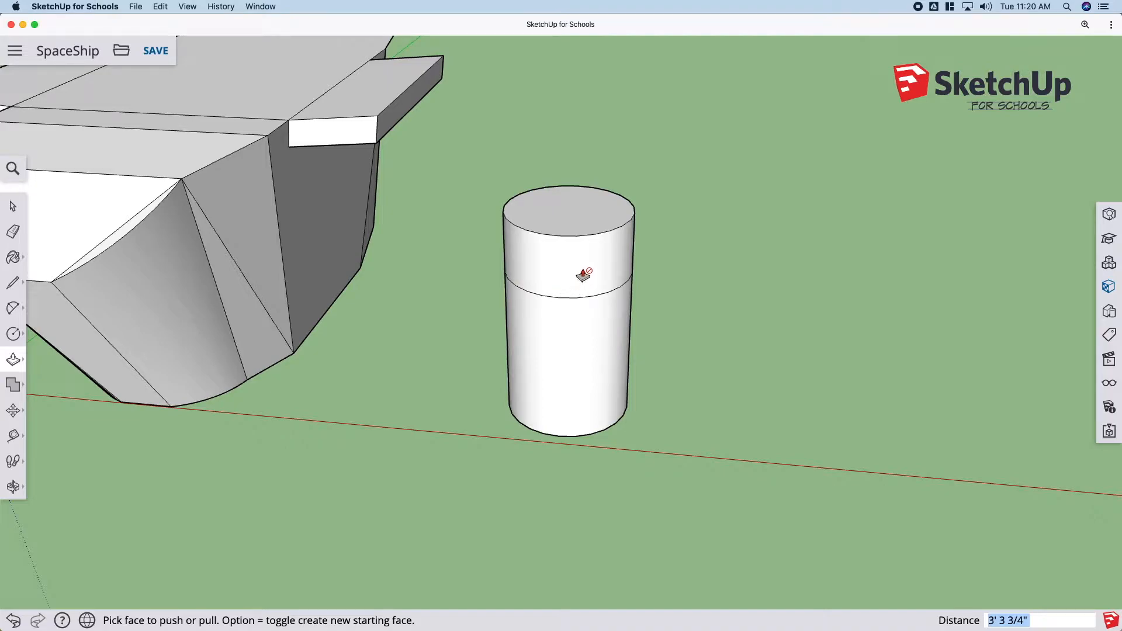
# Step: Try tapering the upper segment by scaling its top face uniformly about its center to about 0.77, and undo it
pyautogui.press('space')
pyautogui.click(579, 216)
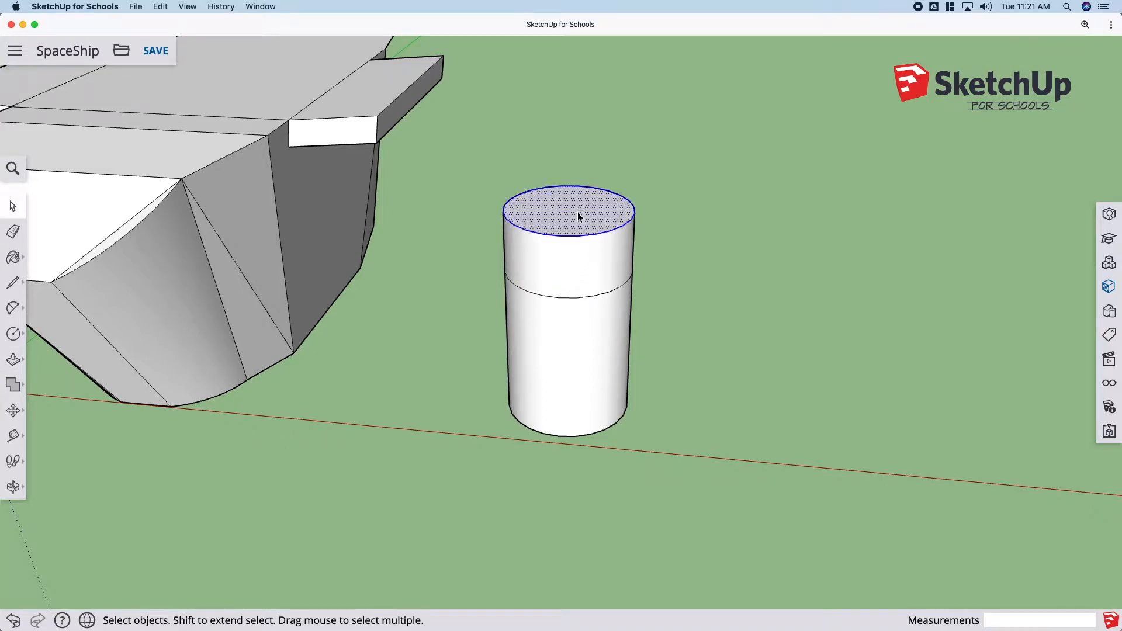
pyautogui.press('s')
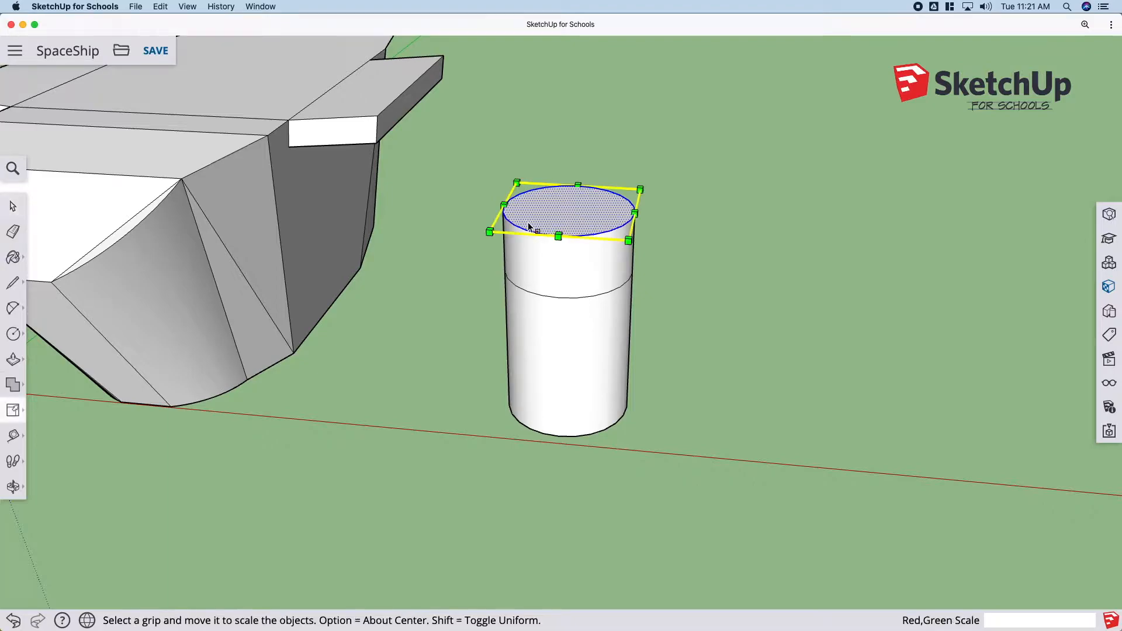
pyautogui.keyDown('alt'); pyautogui.moveTo(628, 240); pyautogui.dragTo(615, 232); pyautogui.keyUp('alt')
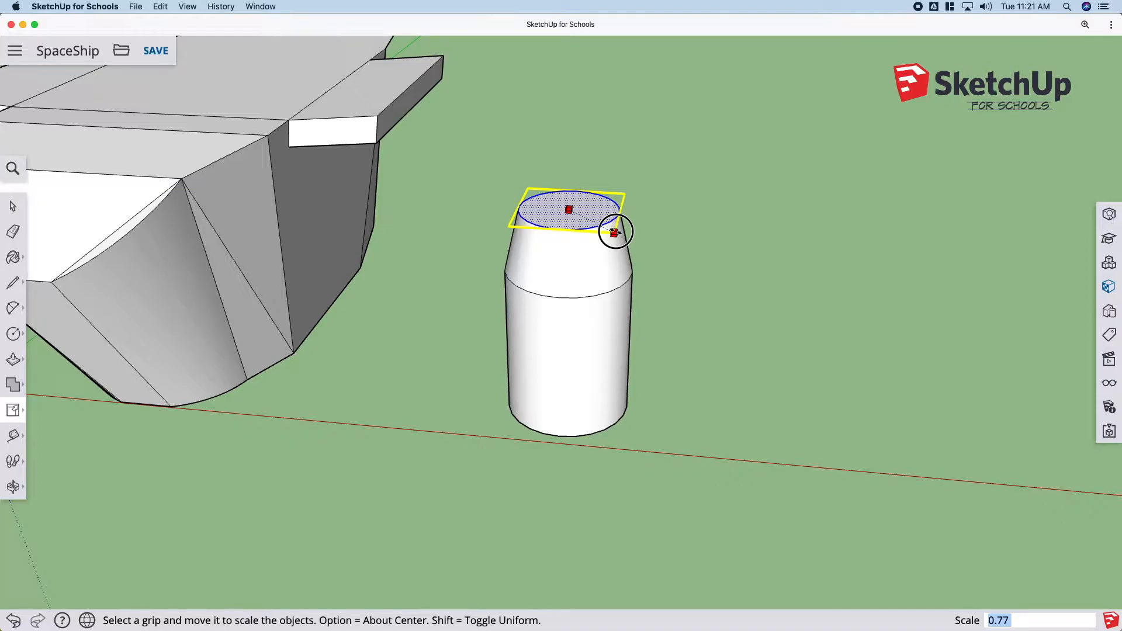
pyautogui.keyDown('alt'); pyautogui.moveTo(615, 232); pyautogui.dragTo(615, 232); pyautogui.keyUp('alt')
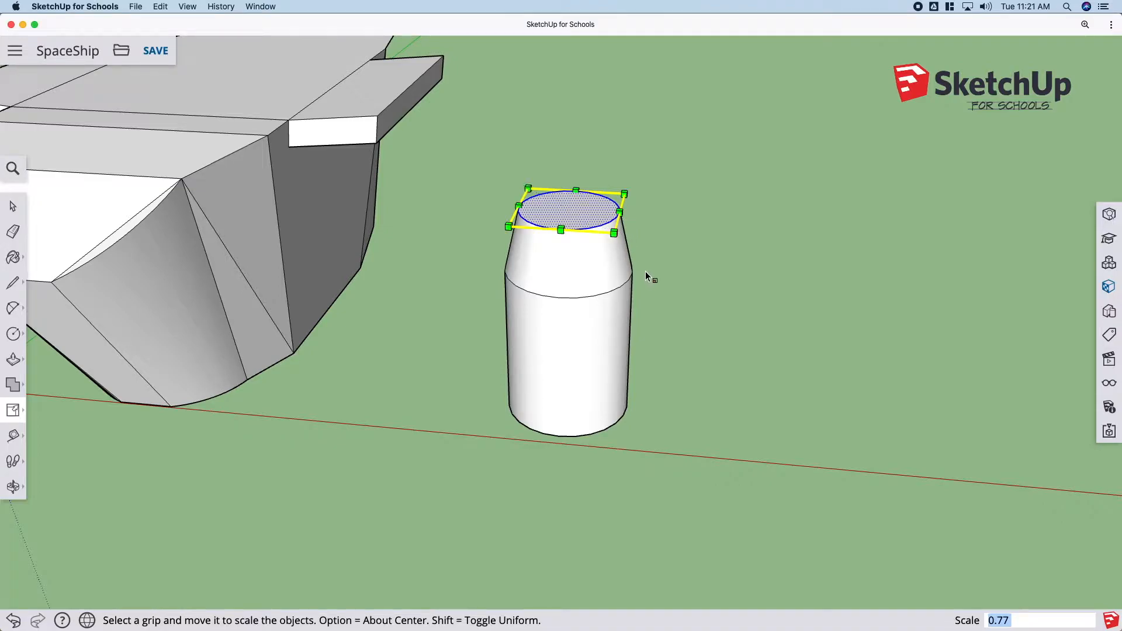
pyautogui.press('super+z')
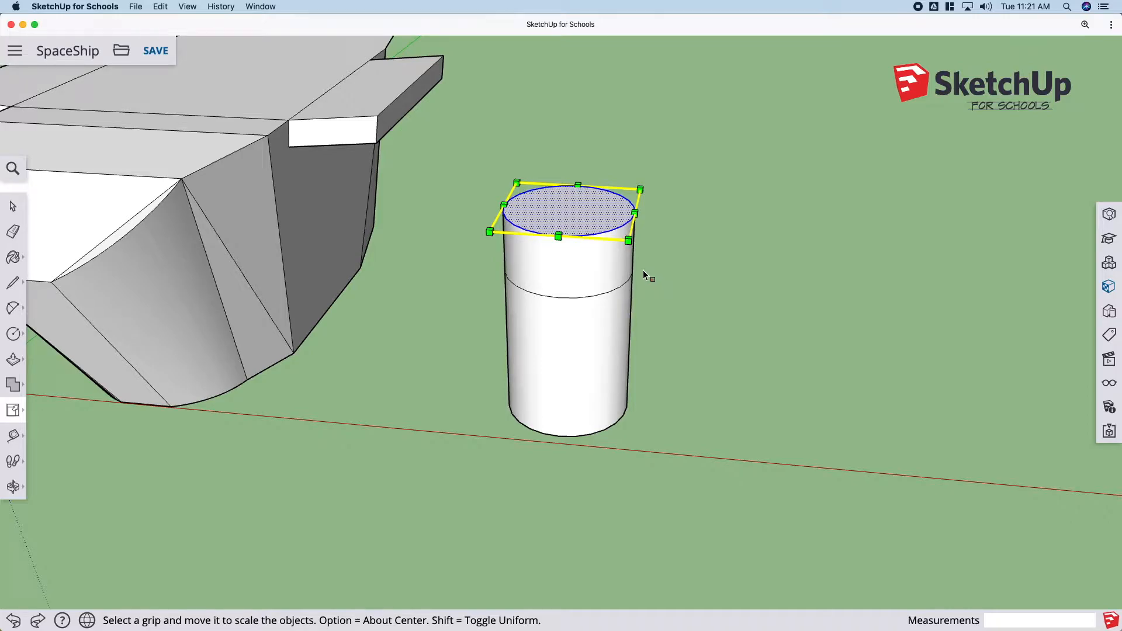
pyautogui.press('space')
pyautogui.click(662, 268)
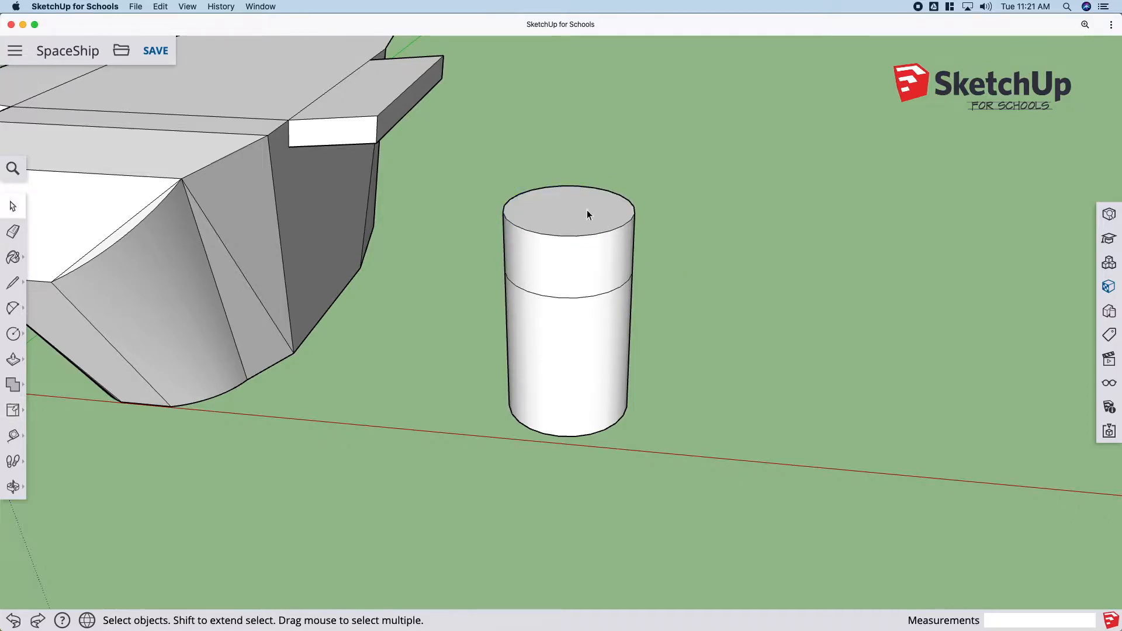
# Step: Offset the cylinder's top face inward by about 3 5/8" to outline a thin rim
pyautogui.press('f')
pyautogui.scroll(5, 580, 214)
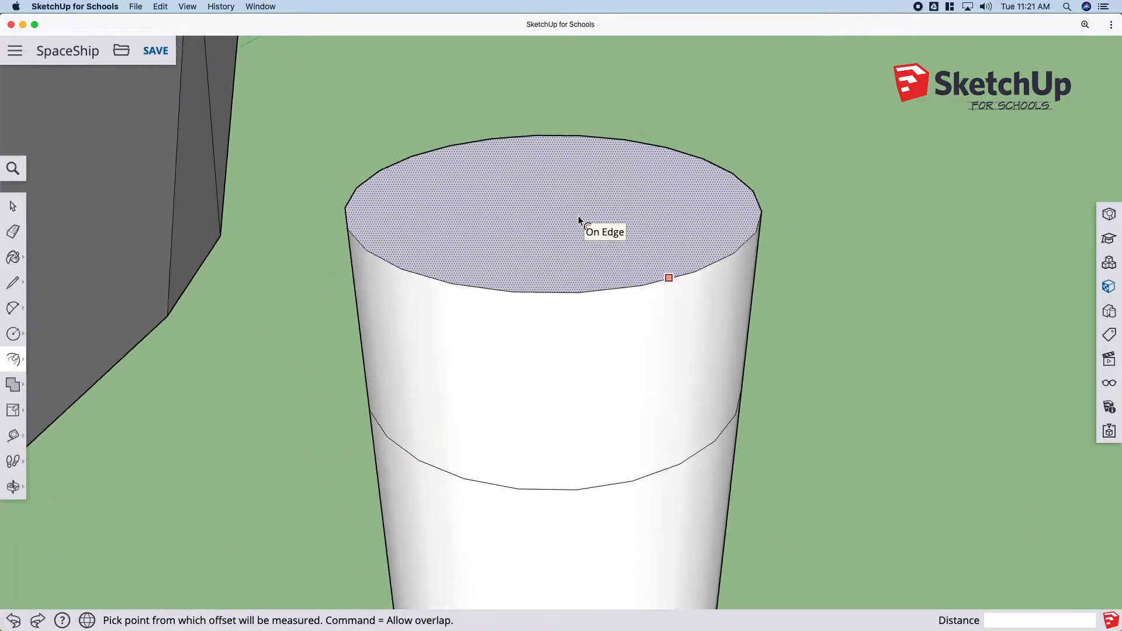
pyautogui.doubleClick(538, 249)
pyautogui.press('super+z')
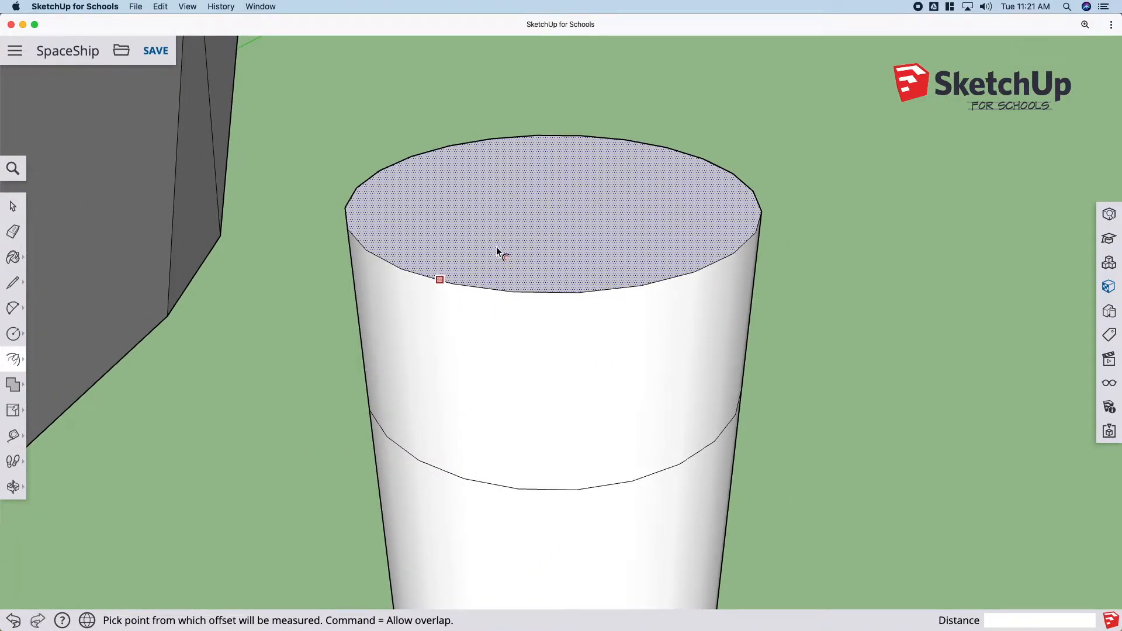
pyautogui.doubleClick(468, 259)
pyautogui.press('super+z')
pyautogui.click(451, 269)
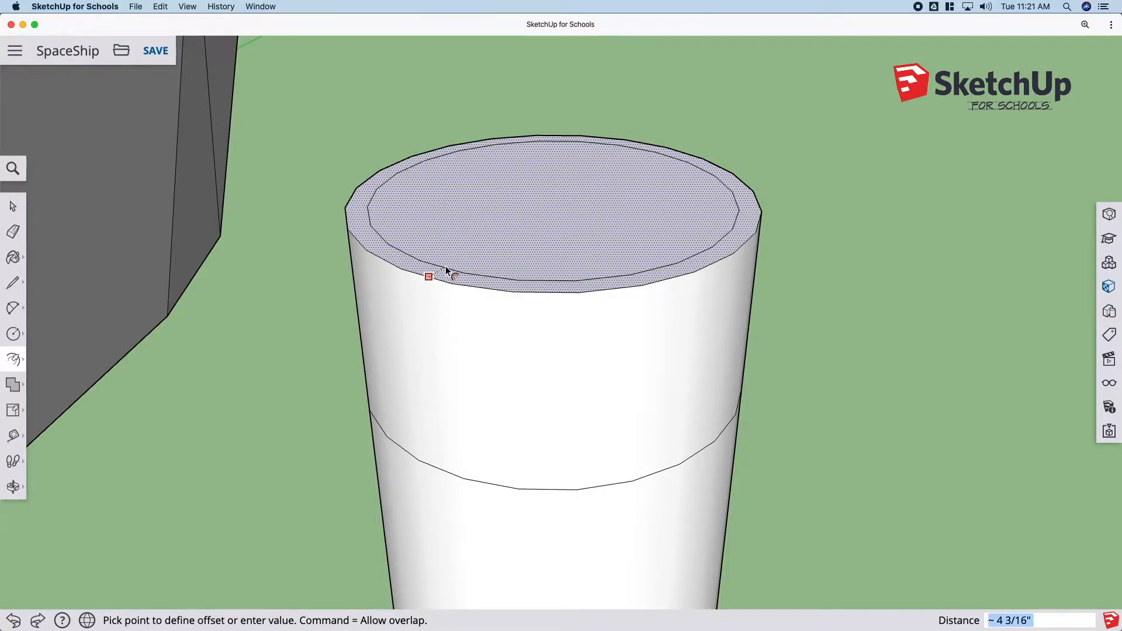
pyautogui.click(441, 272)
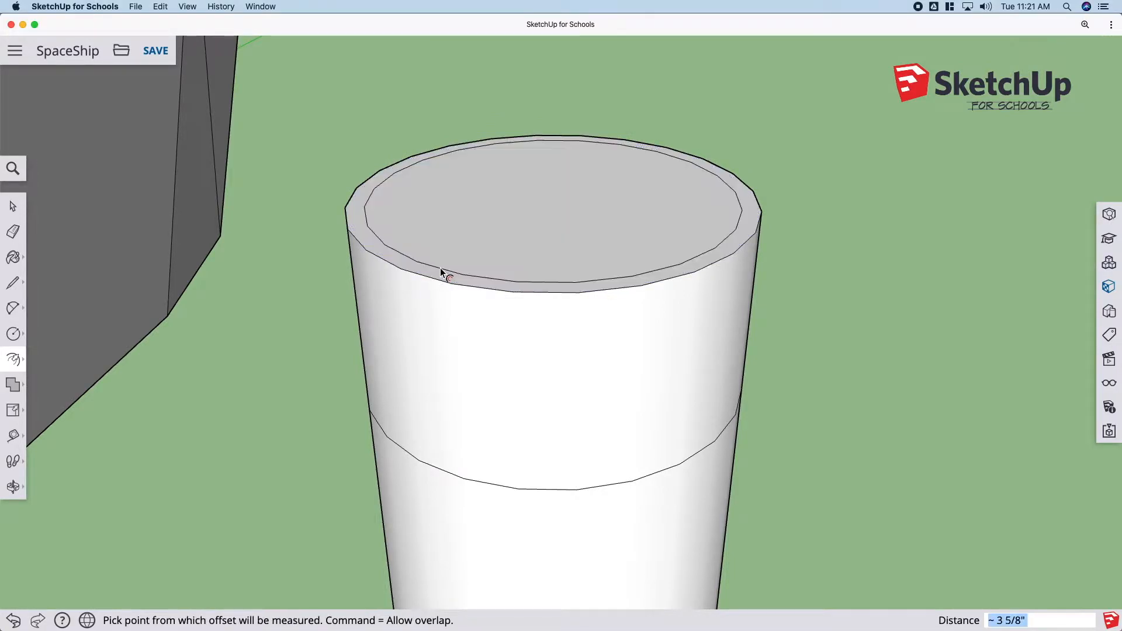
# Step: Try pushing the inner top face 3' 3 3/4" down to the segment seam, inspect the inside, and undo the push
pyautogui.press('p')
pyautogui.click(535, 230)
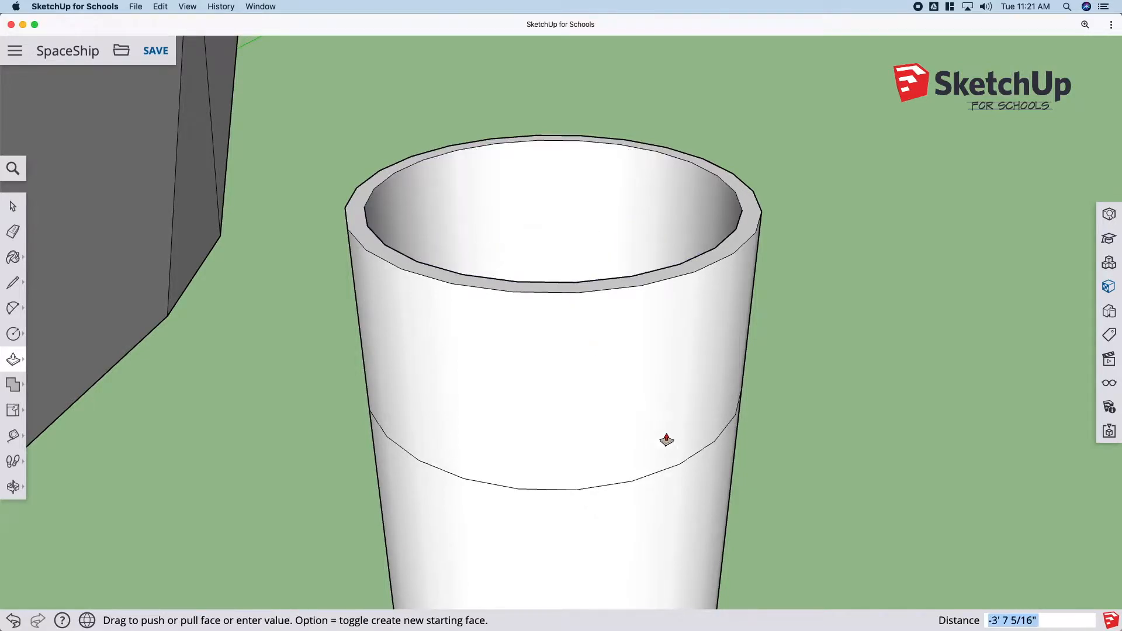
pyautogui.click(679, 466)
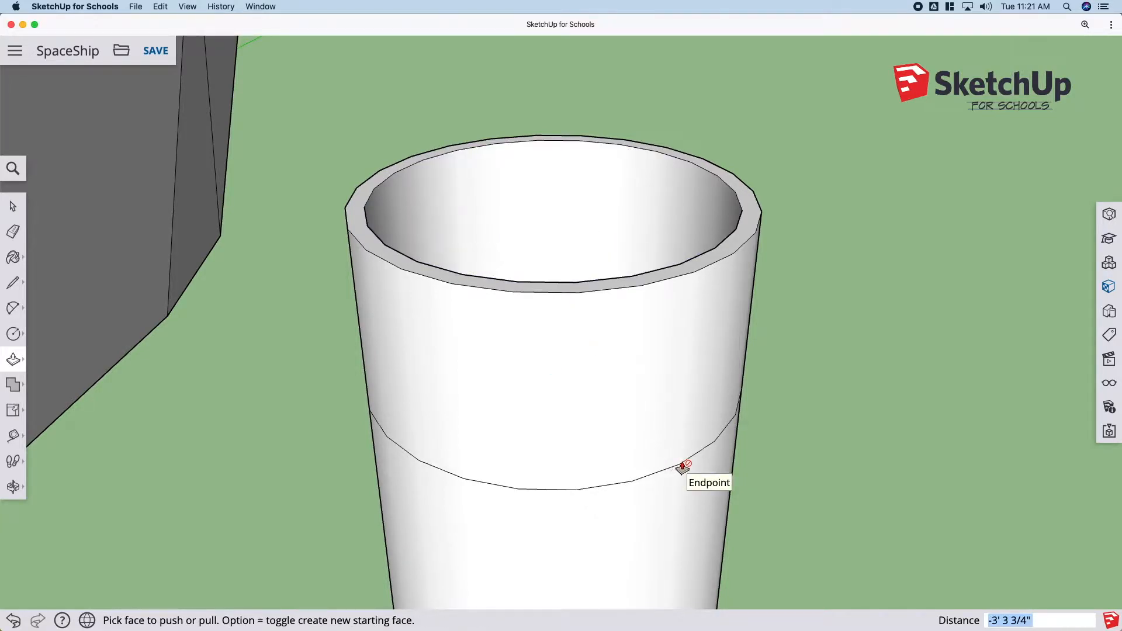
pyautogui.moveTo(764, 383); pyautogui.dragTo(768, 565, button='middle')
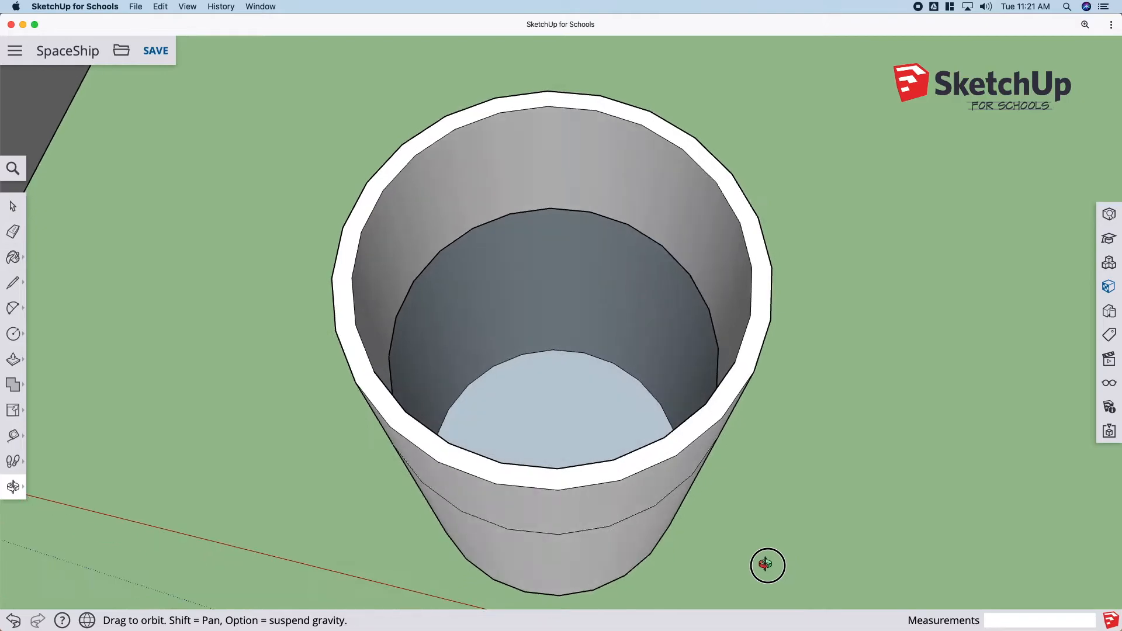
pyautogui.press('super+z')
# Step: Push the inner top face about 3' 13/16" down into the cylinder, stopping just above the segment seam
pyautogui.moveTo(674, 475); pyautogui.dragTo(748, 346, button='middle')
pyautogui.click(637, 285)
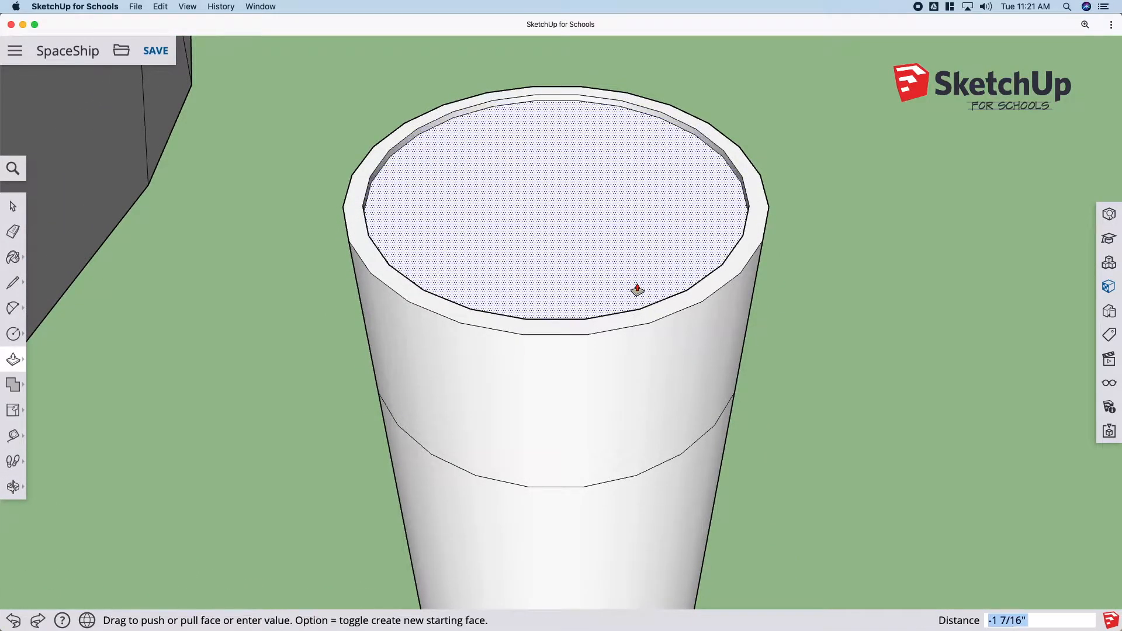
pyautogui.click(670, 429)
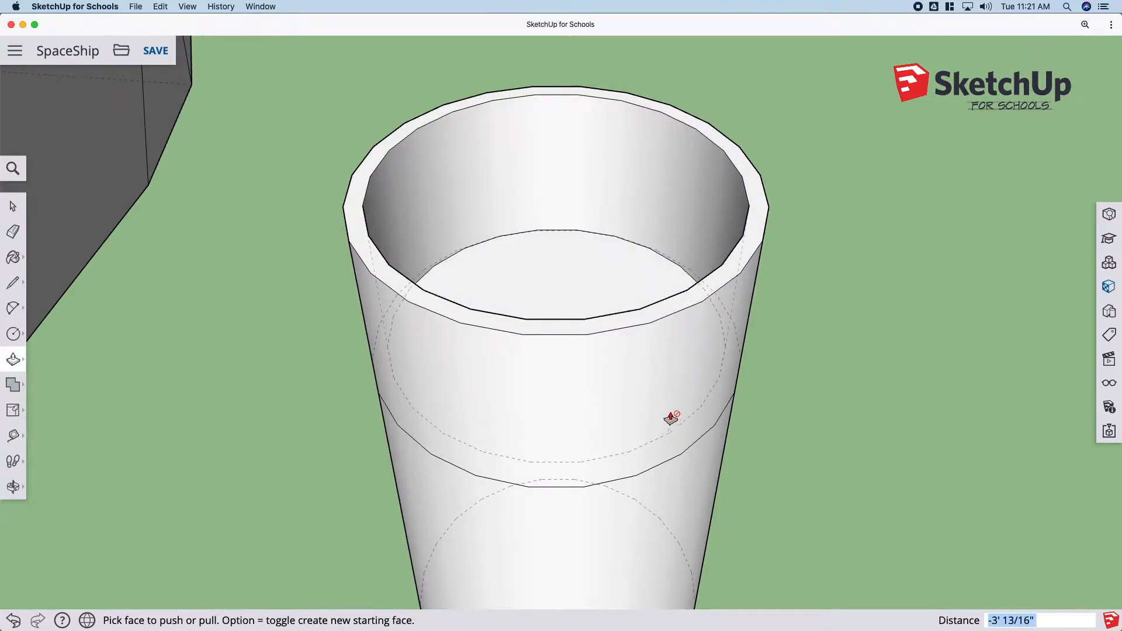
# Step: Offset the recess floor inward and pull its inner circle up about 2' 7 1/4" inside the cylinder
pyautogui.moveTo(724, 321); pyautogui.dragTo(809, 428, button='middle')
pyautogui.press('f')
pyautogui.click(522, 199)
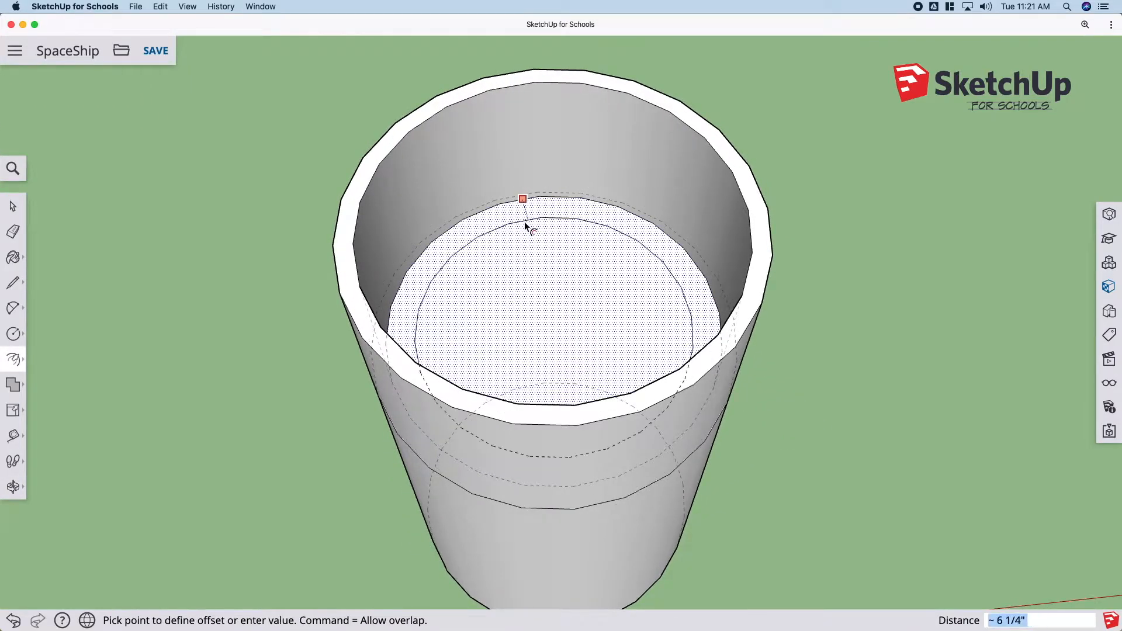
pyautogui.click(528, 231)
pyautogui.press('p')
pyautogui.click(557, 304)
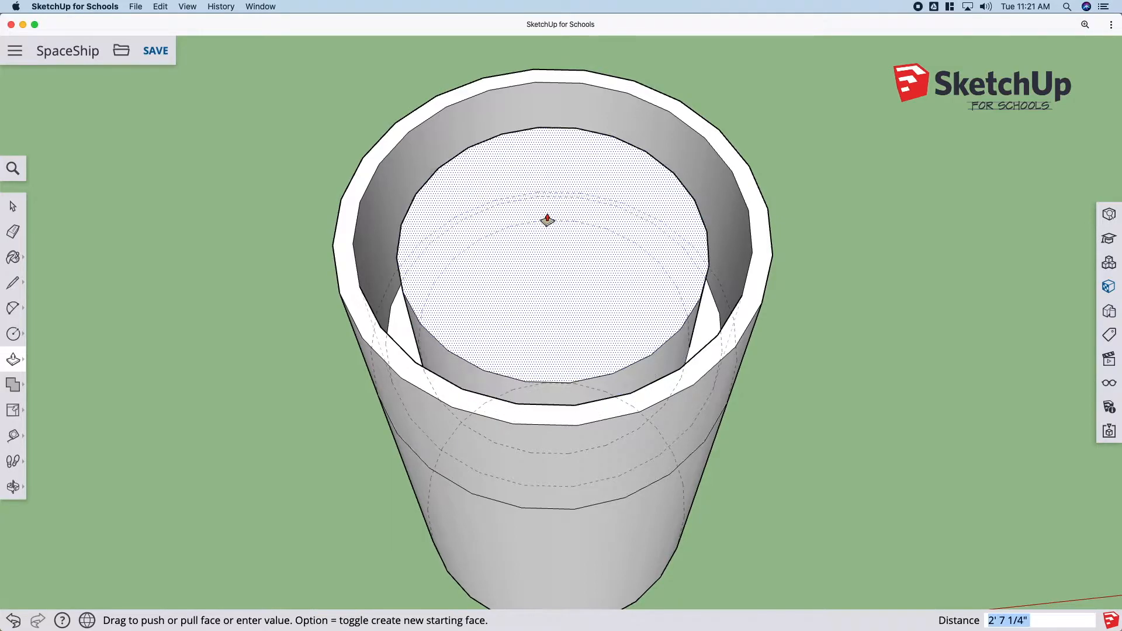
pyautogui.click(547, 221)
# Step: Select the top face of the raised inner cylinder together with its edge and start the Scale tool
pyautogui.press('space')
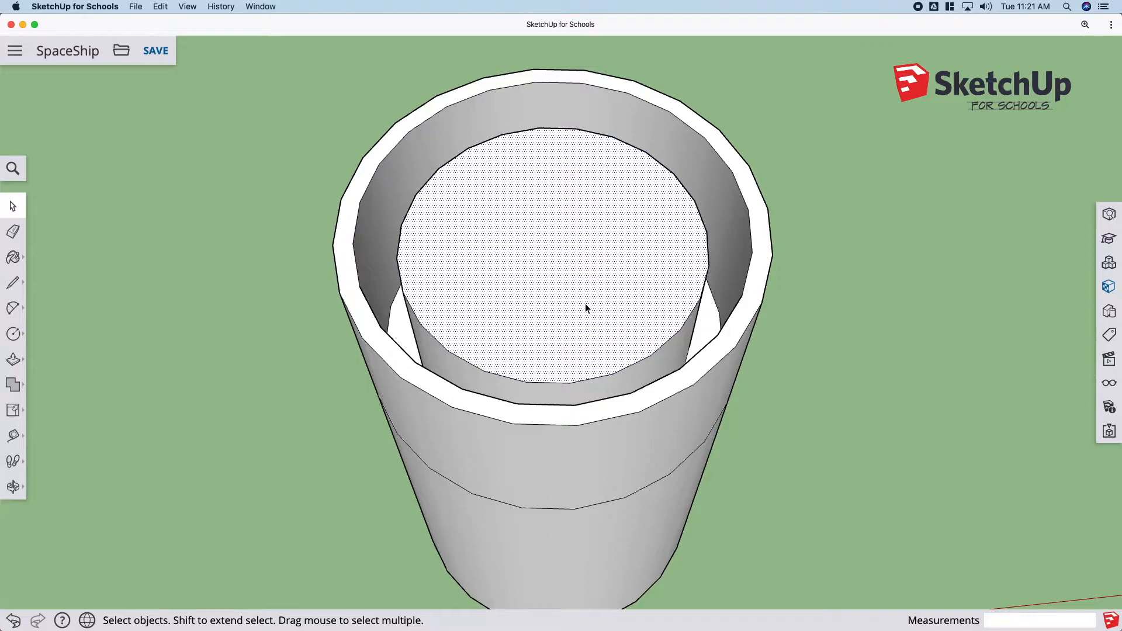
pyautogui.doubleClick(586, 306)
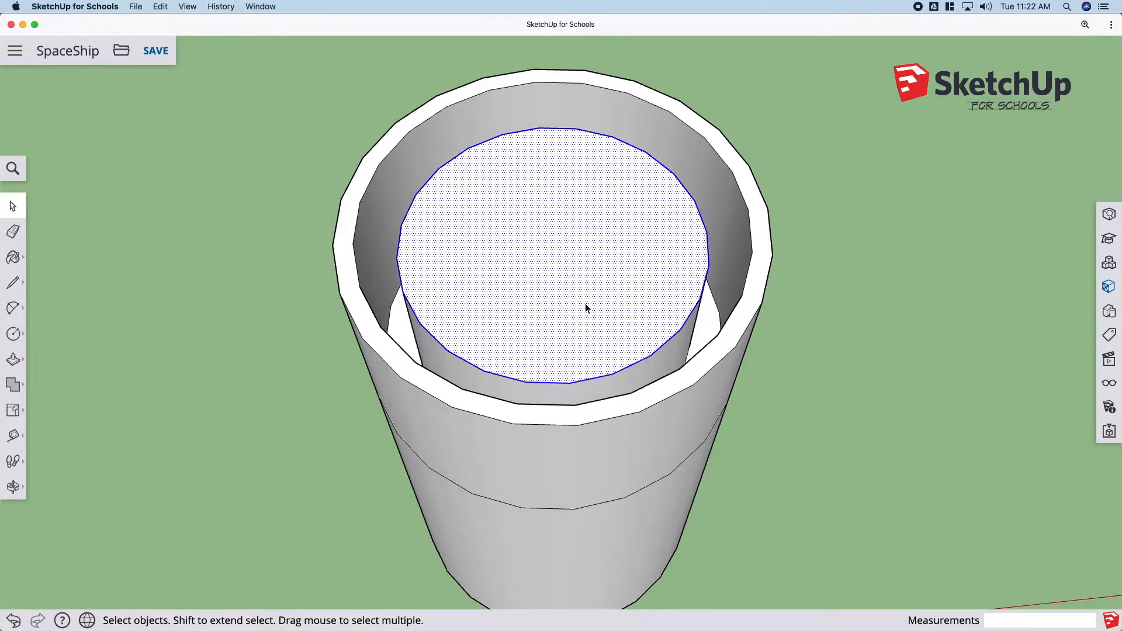
pyautogui.press('s')
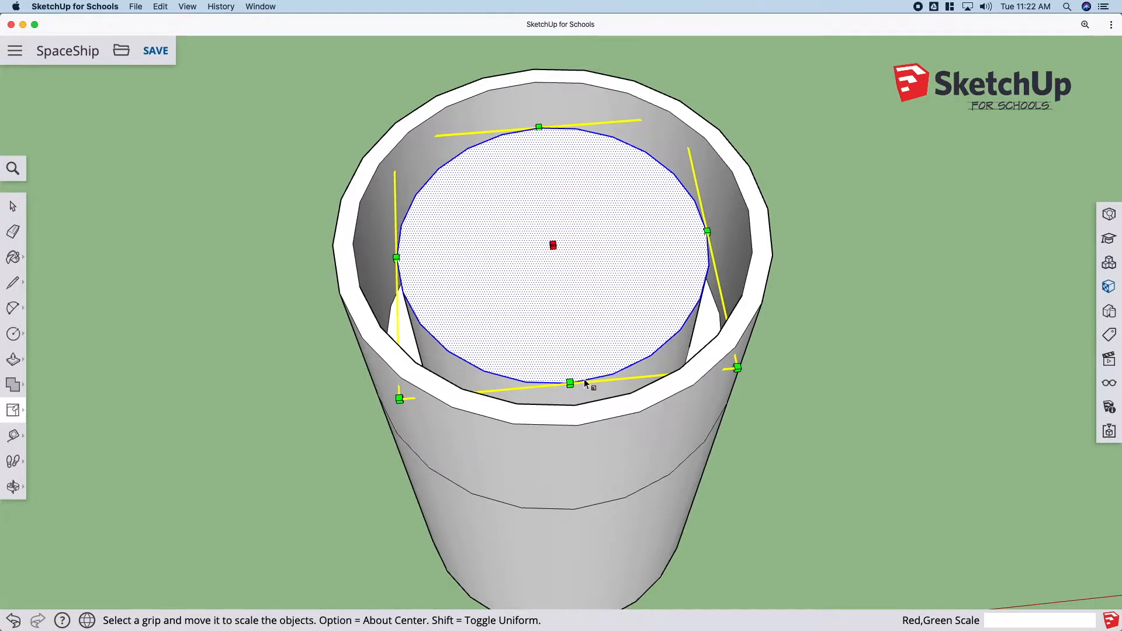
# Step: Try scaling the inner top face from a corner to about 0.78 and along the red axis to about 0.60, and undo it
pyautogui.moveTo(400, 397); pyautogui.dragTo(472, 328)
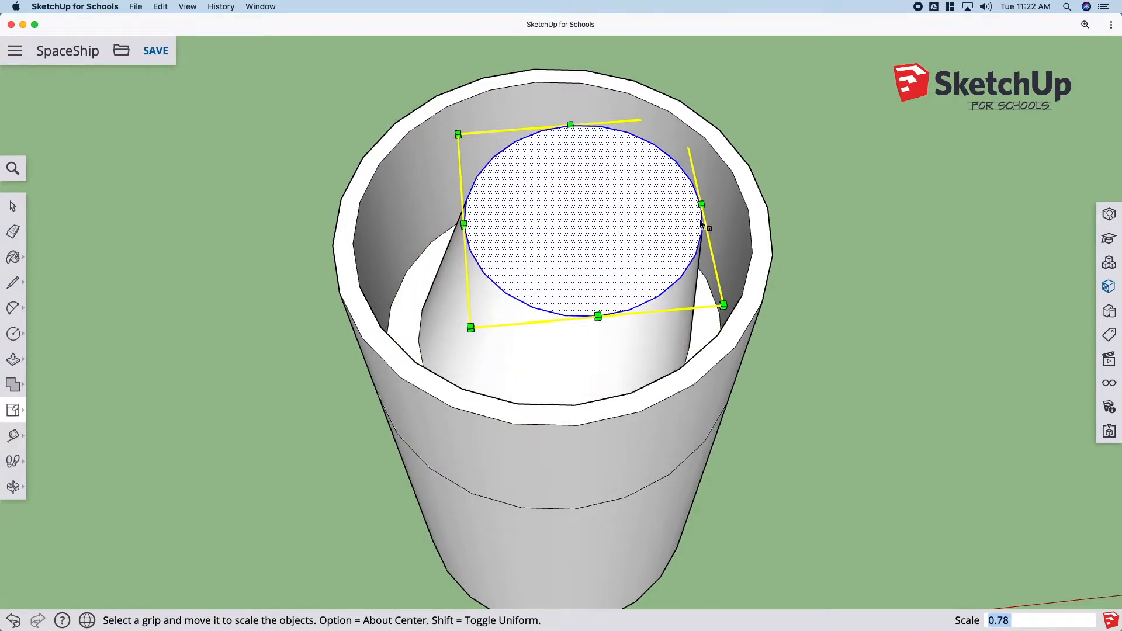
pyautogui.moveTo(702, 202); pyautogui.dragTo(608, 211)
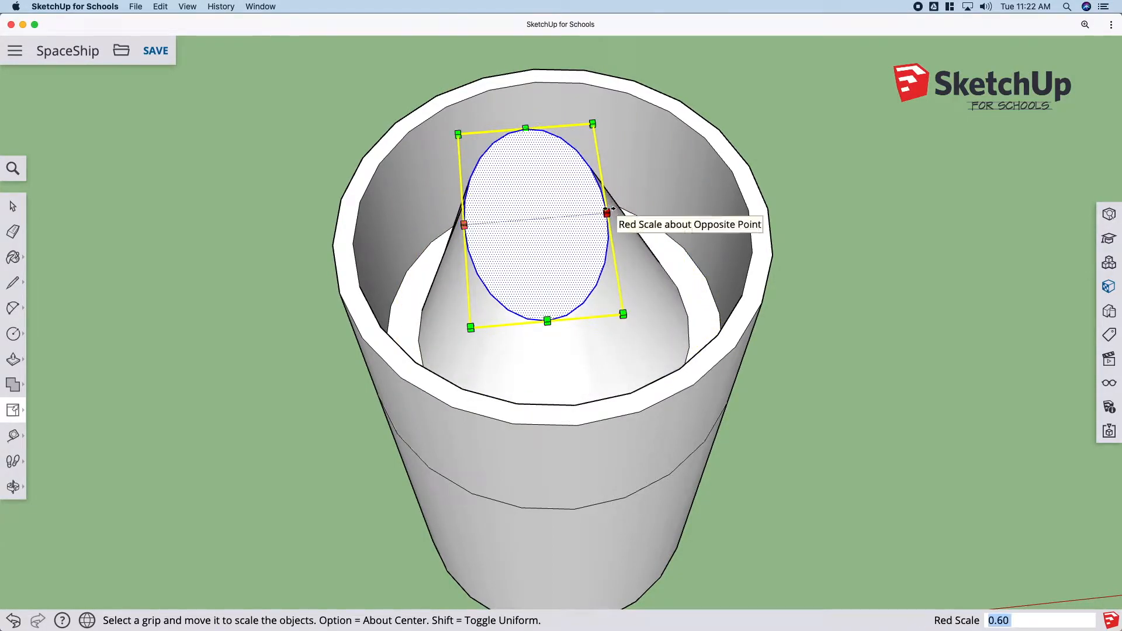
pyautogui.press('Escape')
pyautogui.press('super+z')
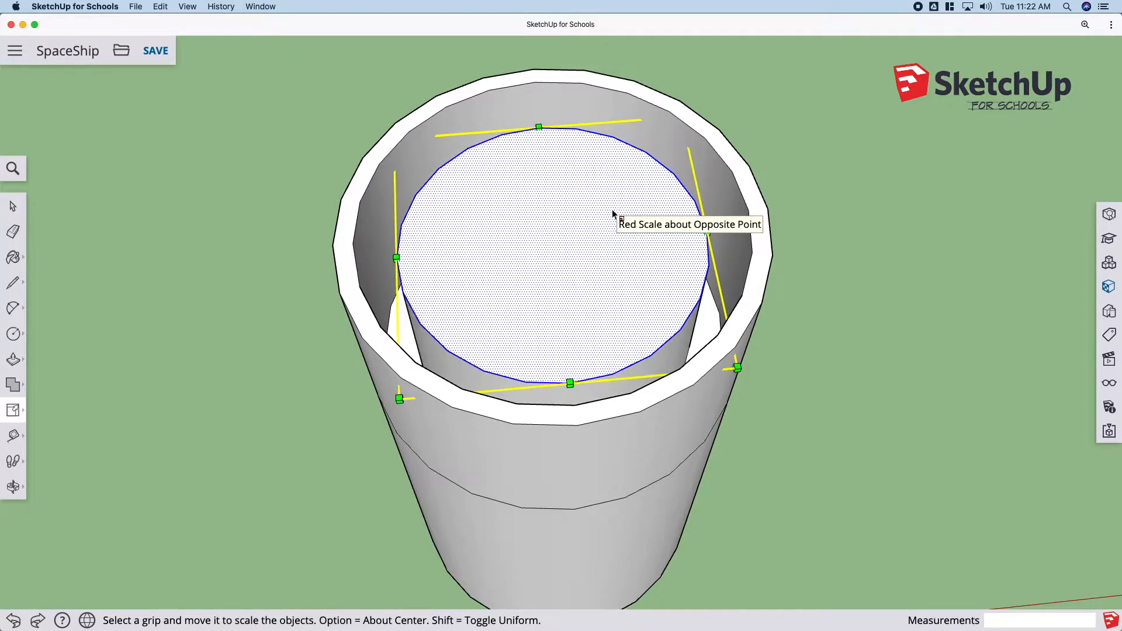
# Step: Scale the inner top face uniformly about its center to a tiny circle, shaping the inner cylinder into a cone
pyautogui.keyDown('alt'); pyautogui.moveTo(399, 398); pyautogui.dragTo(539, 256); pyautogui.keyUp('alt')
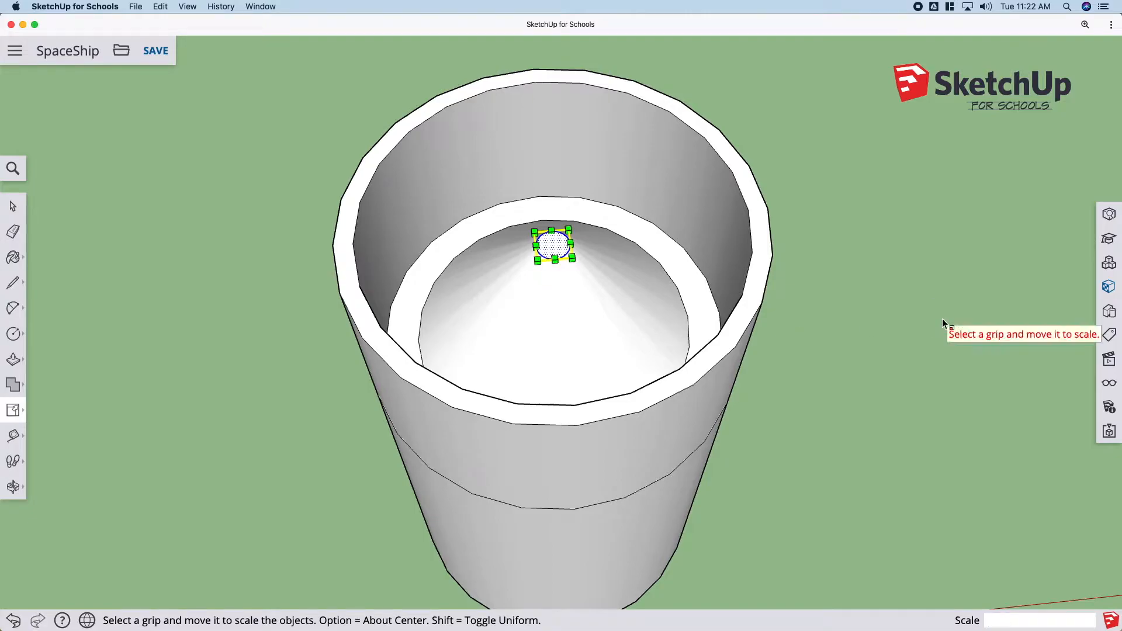
pyautogui.press('o')
pyautogui.press('space')
pyautogui.click(885, 368)
# Step: Select the outer rim face with its edges and scale it down about its center to taper the upper segment
pyautogui.press('o')
pyautogui.moveTo(871, 356); pyautogui.dragTo(796, 243)
pyautogui.press('space')
pyautogui.click(758, 200)
pyautogui.doubleClick(757, 201)
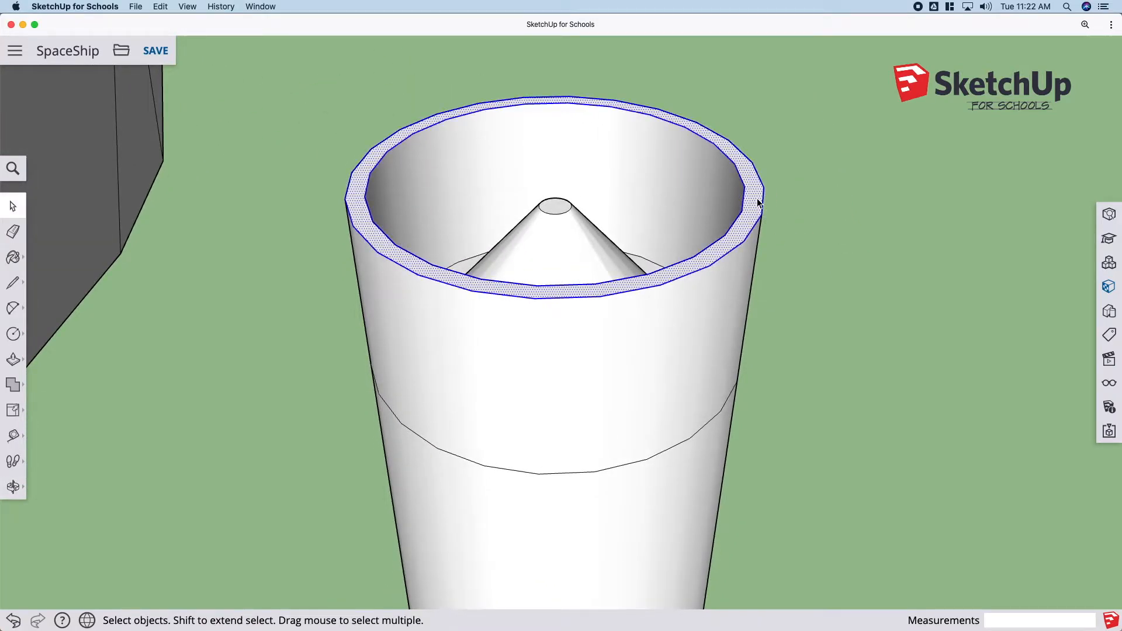
pyautogui.press('s')
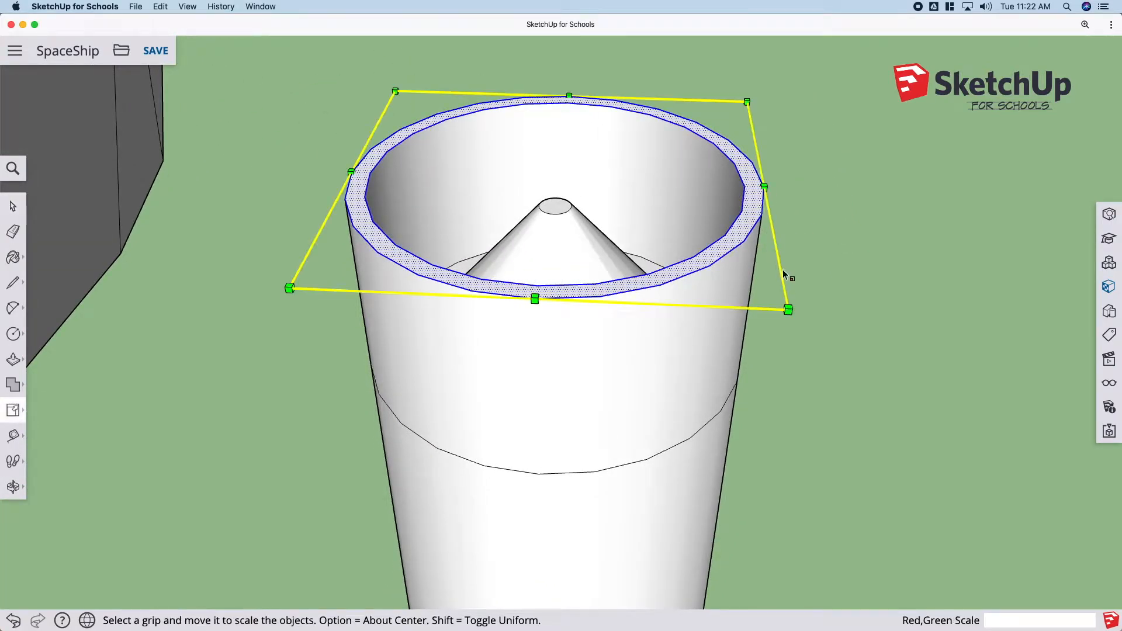
pyautogui.keyDown('alt'); pyautogui.moveTo(788, 310); pyautogui.dragTo(766, 404); pyautogui.keyUp('alt')
# Step: Pull a new, separate segment out of the bottom face of the cylinder
pyautogui.press('o')
pyautogui.scroll(-3, 766, 404)
pyautogui.scroll(-5, 767, 405)
pyautogui.moveTo(776, 465); pyautogui.dragTo(752, 353)
pyautogui.moveTo(753, 513); pyautogui.dragTo(737, 472)
pyautogui.scroll(6, 734, 445)
pyautogui.scroll(-5, 734, 445)
pyautogui.moveTo(739, 379); pyautogui.dragTo(719, 471)
pyautogui.press('p')
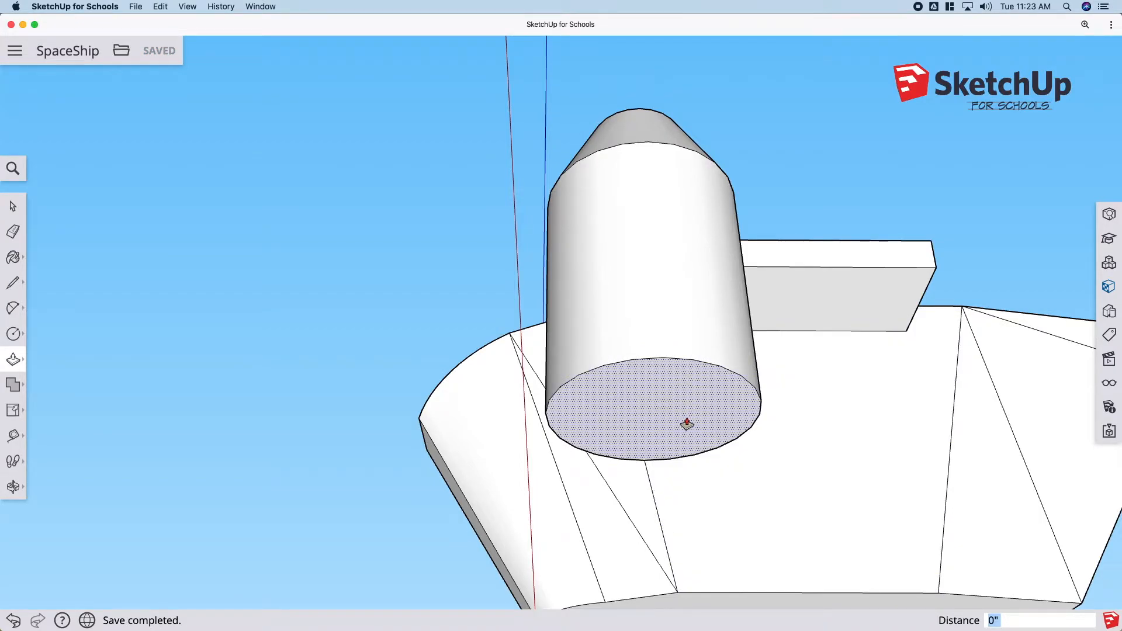
pyautogui.moveTo(689, 433); pyautogui.dragTo(682, 537)
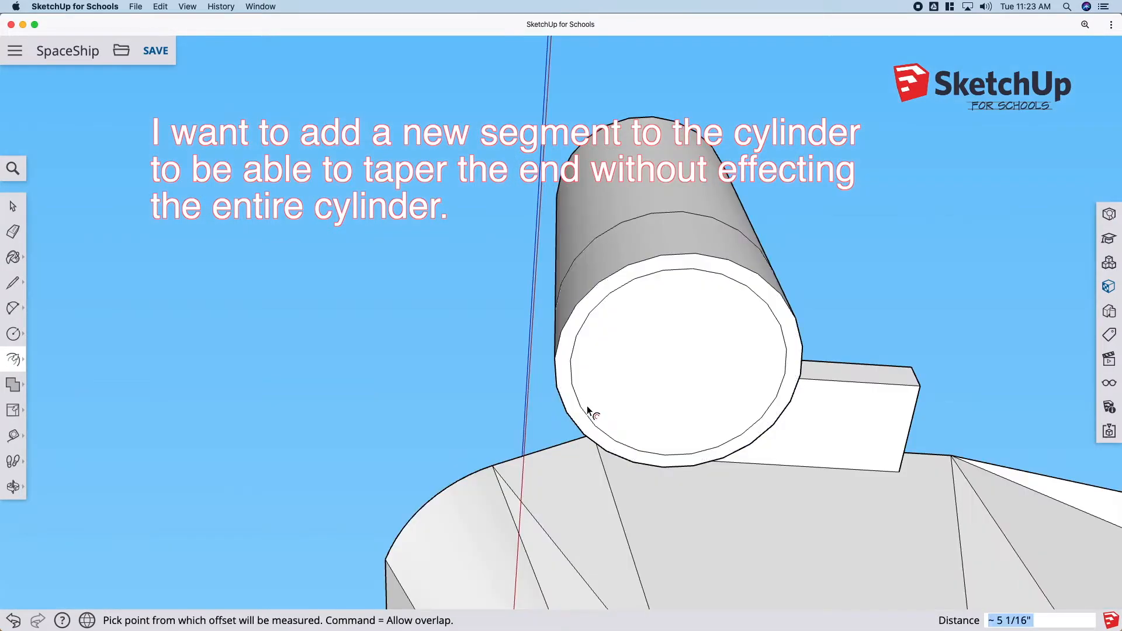
# Step: Push the offset inner circle of the bottom face about 2' 5 7/8" into the cylinder
pyautogui.press('p')
pyautogui.moveTo(609, 426); pyautogui.dragTo(392, 351)
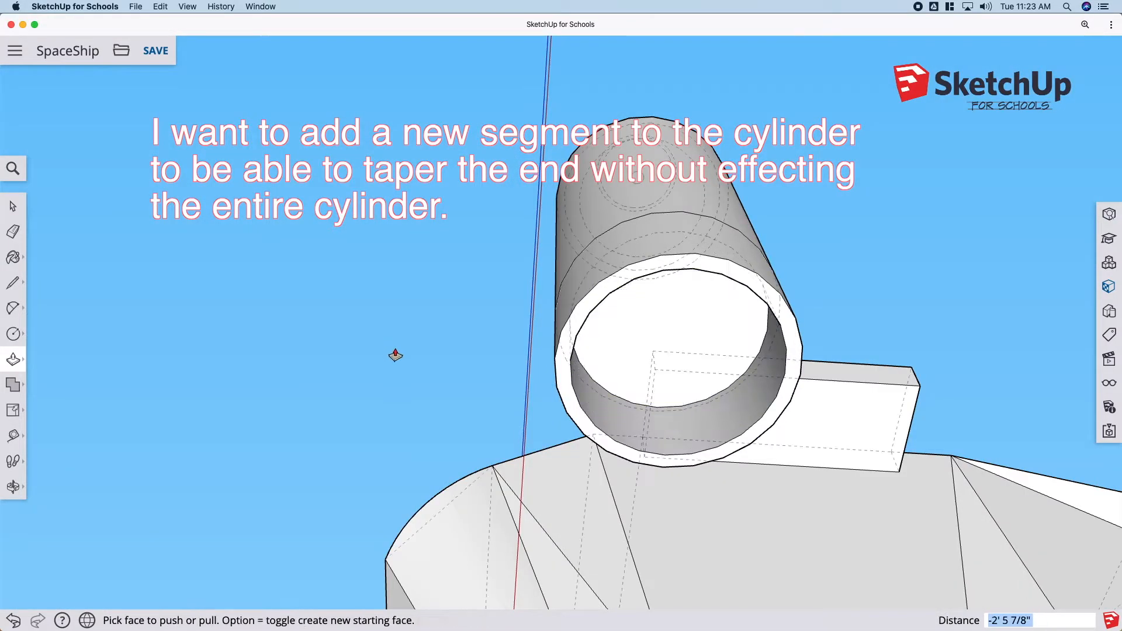
# Step: Select the bottom rim face with its edges and scale it down about its center to taper the lower segment
pyautogui.press('space')
pyautogui.click(563, 371)
pyautogui.press('s')
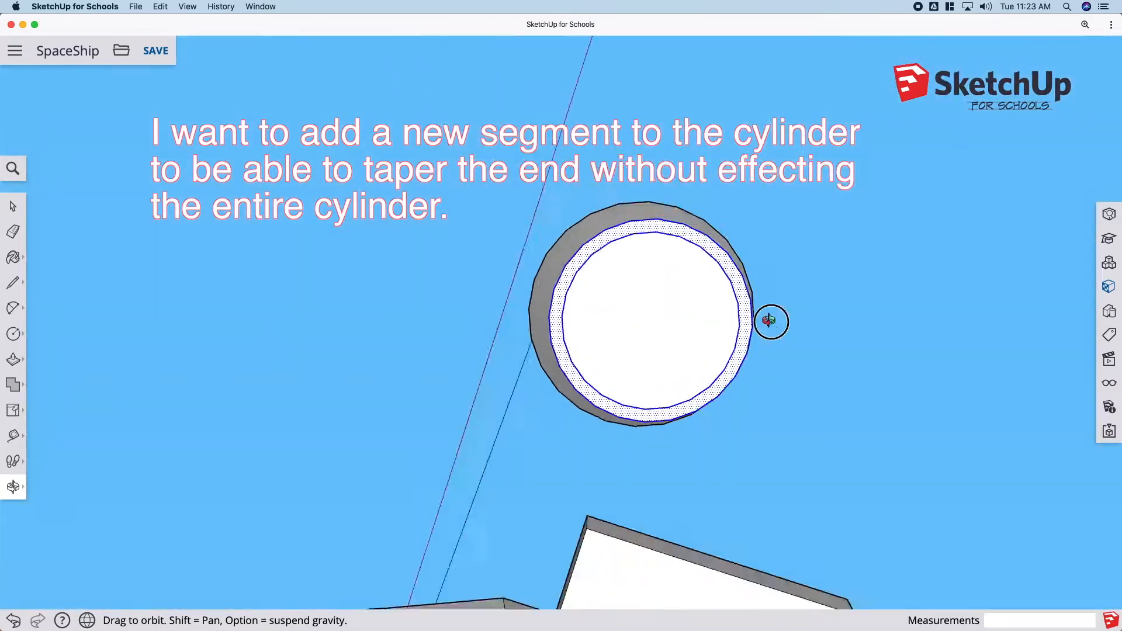
# Step: Offset the recessed bottom face inward and push the inner circle deeper, repeating it to form stepped rings inside the lower end
pyautogui.press('f')
pyautogui.click(622, 171)
pyautogui.click(627, 183)
pyautogui.press('p')
pyautogui.click(628, 193)
pyautogui.press('f')
pyautogui.click(639, 211)
pyautogui.press('p')
pyautogui.click(644, 250)
pyautogui.moveTo(645, 255); pyautogui.dragTo(720, 372, button='middle')
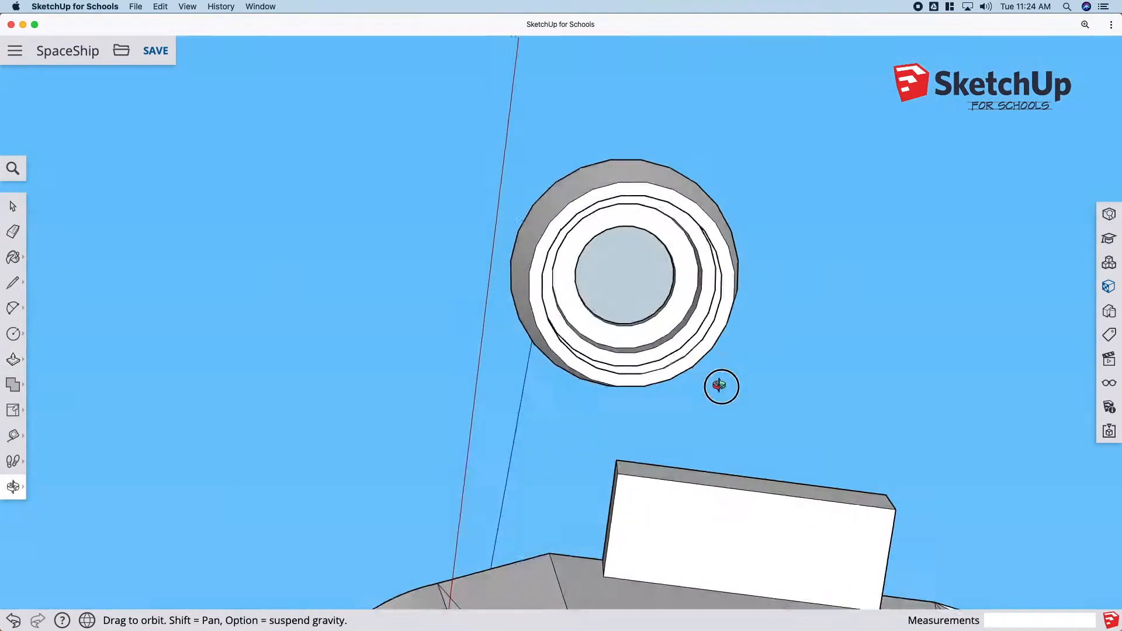
# Step: Paint the recessed faces inside the engine's lower end and upper opening with the near-black TG_pants material
pyautogui.press('b')
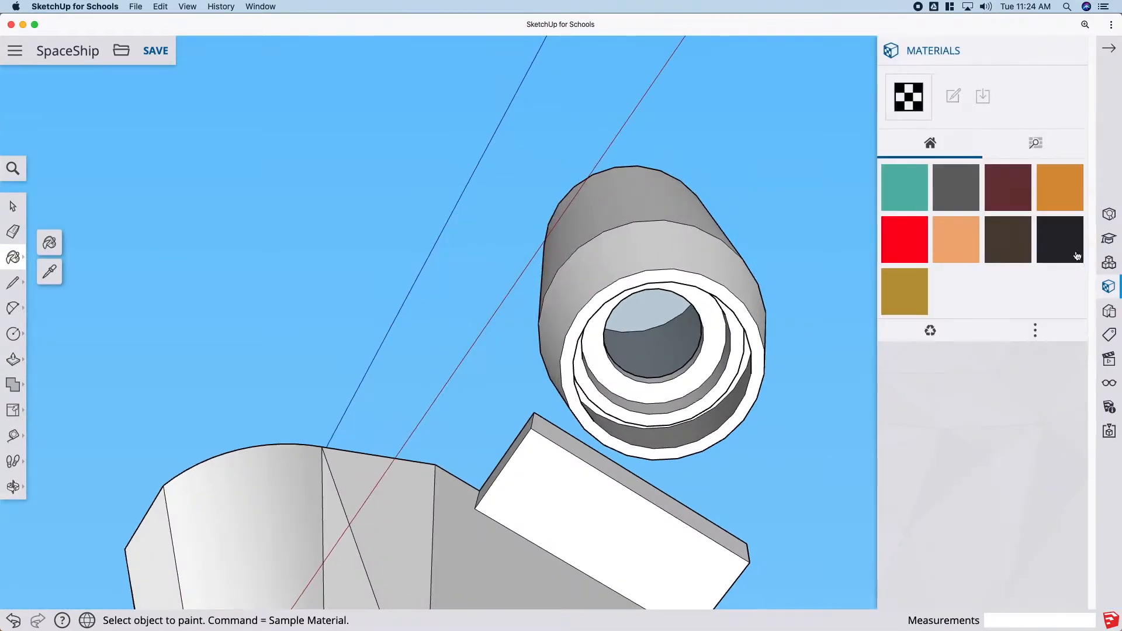
pyautogui.click(671, 370)
pyautogui.click(711, 396)
pyautogui.click(887, 248)
pyautogui.click(1059, 253)
pyautogui.click(749, 394)
pyautogui.moveTo(767, 375)
pyautogui.mouseDown(button='middle')
pyautogui.moveTo(679, 183)
pyautogui.moveTo(671, 120)
pyautogui.mouseUp(button='middle')
pyautogui.click(1028, 163)
pyautogui.moveTo(681, 246); pyautogui.dragTo(674, 85, button='middle')
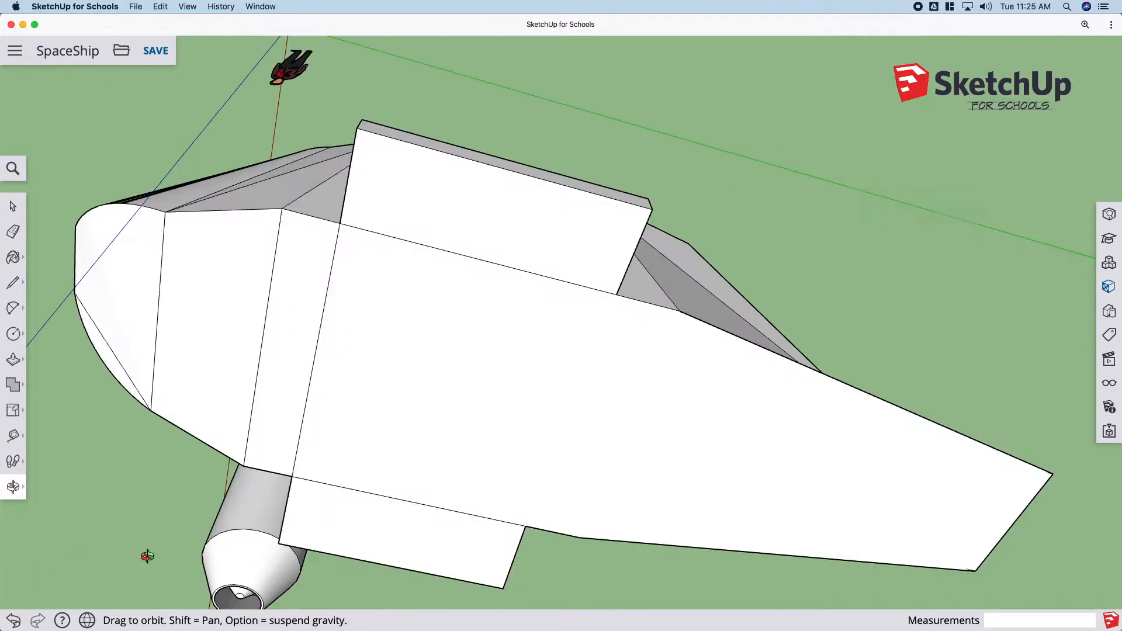
# Step: Paint the inner cone and its tip in the upper opening with the Mirror 01 material
pyautogui.scroll(5, 797, 454)
pyautogui.press('b')
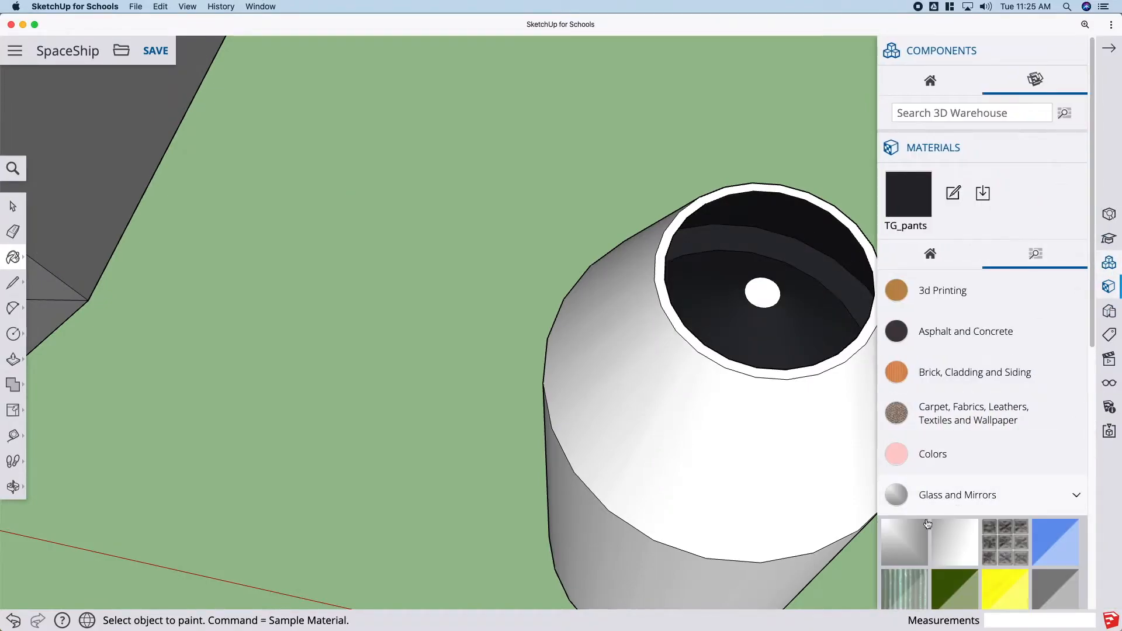
pyautogui.click(771, 287)
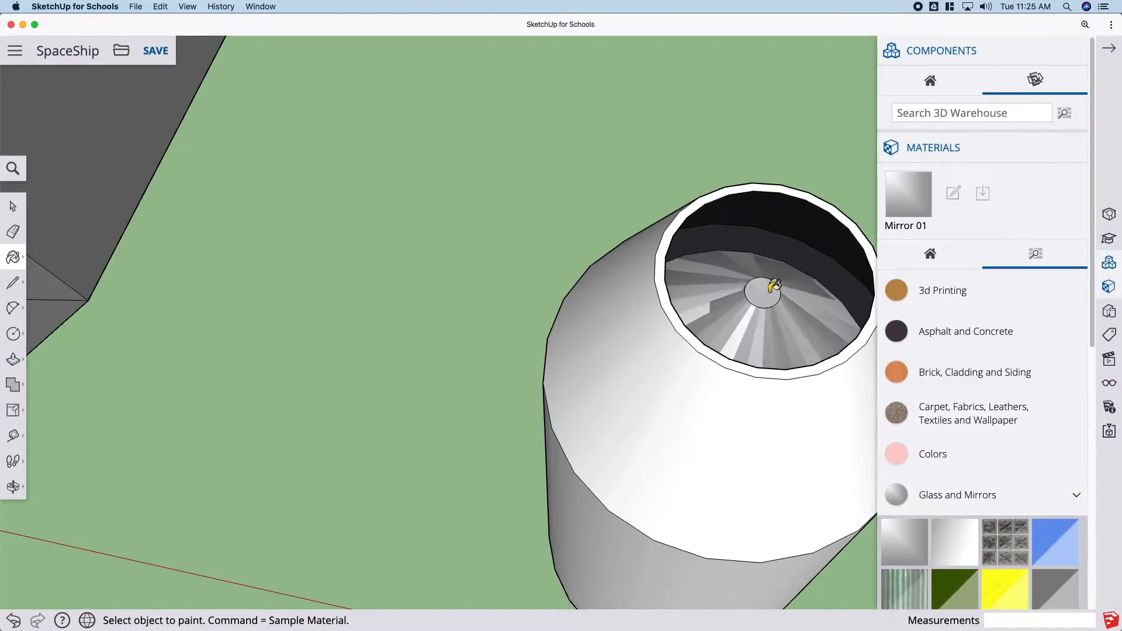
pyautogui.click(955, 542)
pyautogui.click(790, 295)
pyautogui.scroll(-5, 964, 497)
pyautogui.click(955, 374)
pyautogui.click(792, 295)
pyautogui.click(1055, 319)
pyautogui.click(796, 295)
pyautogui.click(955, 393)
pyautogui.scroll(-2, 958, 397)
pyautogui.click(789, 324)
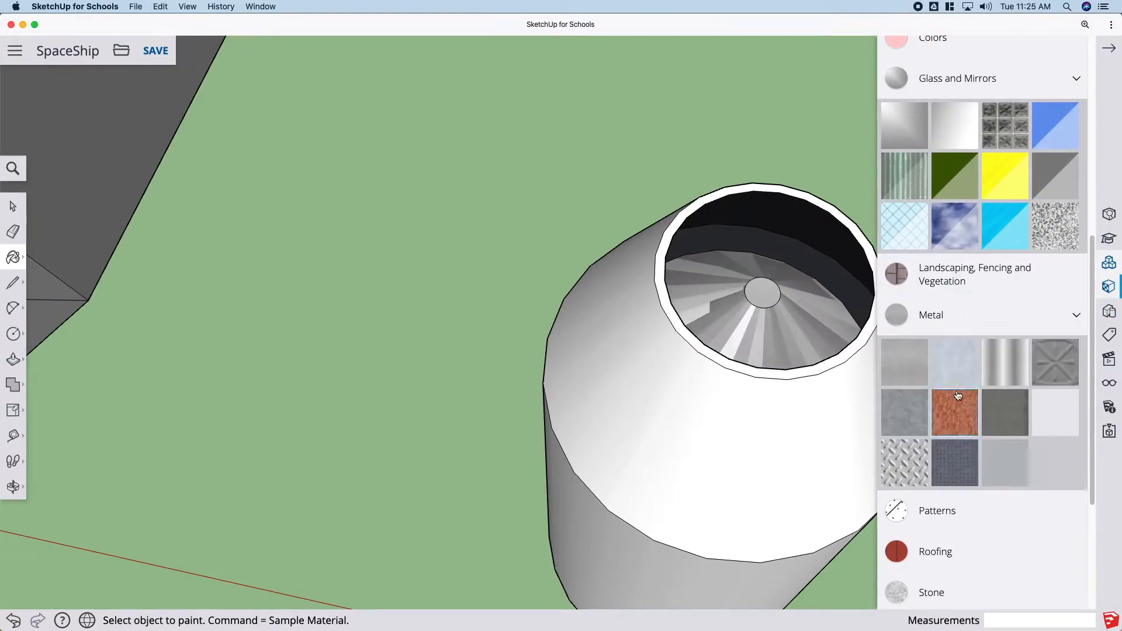
# Step: Paint the engine's rims, tapered ends and cylindrical body with a grey material from the Metal collection
pyautogui.click(904, 413)
pyautogui.click(789, 324)
pyautogui.click(781, 337)
pyautogui.click(814, 373)
pyautogui.click(736, 456)
pyautogui.click(659, 568)
pyautogui.moveTo(663, 562); pyautogui.dragTo(681, 451, button='middle')
pyautogui.click(680, 451)
pyautogui.click(1035, 363)
pyautogui.click(719, 556)
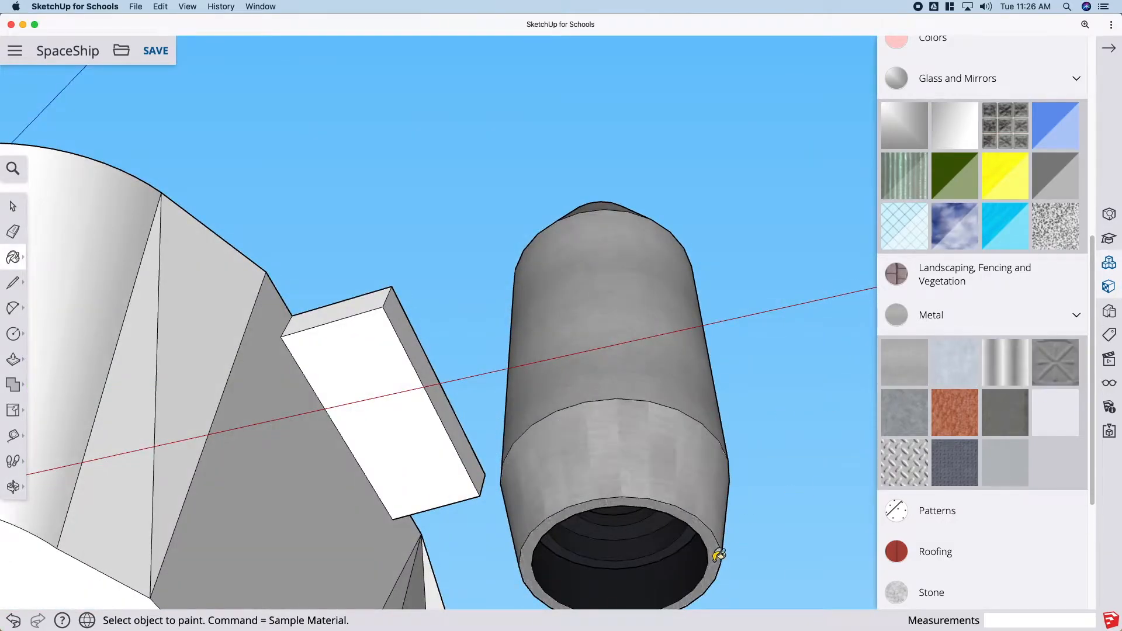
# Step: Draw lengthwise lines between matching rim vertices all around the lower tapered segment to divide it into flat panels
pyautogui.press('l')
pyautogui.click(678, 408)
pyautogui.press('Escape')
pyautogui.moveTo(702, 444)
pyautogui.mouseDown(button='middle')
pyautogui.moveTo(695, 455)
pyautogui.moveTo(571, 306)
pyautogui.mouseUp(button='middle')
pyautogui.click(534, 321)
pyautogui.click(638, 314)
pyautogui.click(689, 401)
pyautogui.moveTo(586, 372); pyautogui.dragTo(543, 402, button='middle')
pyautogui.click(589, 332)
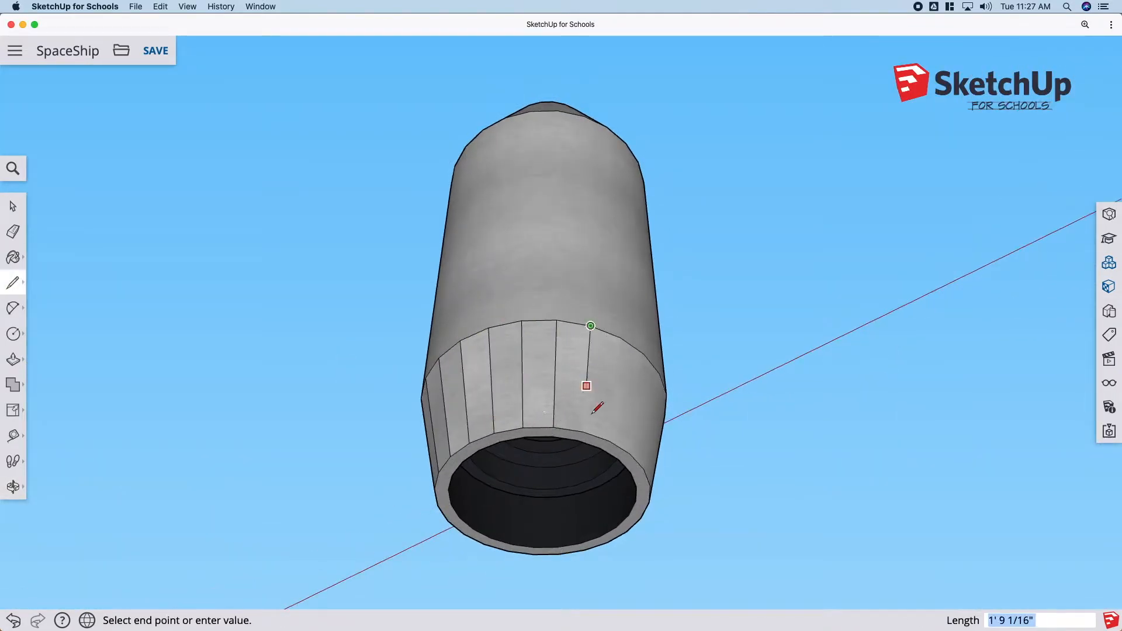
pyautogui.moveTo(631, 453); pyautogui.dragTo(657, 368, button='middle')
pyautogui.press('Escape')
pyautogui.click(517, 384)
pyautogui.click(514, 461)
pyautogui.moveTo(579, 577); pyautogui.dragTo(710, 250, button='middle')
pyautogui.click(728, 351)
pyautogui.click(753, 346)
pyautogui.click(729, 393)
pyautogui.click(755, 396)
pyautogui.click(720, 436)
pyautogui.click(744, 444)
pyautogui.moveTo(724, 483)
pyautogui.mouseDown(button='middle')
pyautogui.moveTo(709, 414)
pyautogui.moveTo(508, 405)
pyautogui.moveTo(679, 411)
pyautogui.mouseUp(button='middle')
pyautogui.scroll(3, 678, 411)
pyautogui.click(828, 399)
pyautogui.click(854, 405)
pyautogui.click(805, 438)
pyautogui.click(826, 449)
pyautogui.click(772, 470)
pyautogui.click(787, 486)
pyautogui.click(550, 494)
pyautogui.click(460, 449)
pyautogui.click(591, 143)
pyautogui.click(598, 173)
# Step: Select all connected geometry of the engine and make it a group
pyautogui.moveTo(598, 173); pyautogui.dragTo(757, 269, button='middle')
pyautogui.scroll(-10, 758, 269)
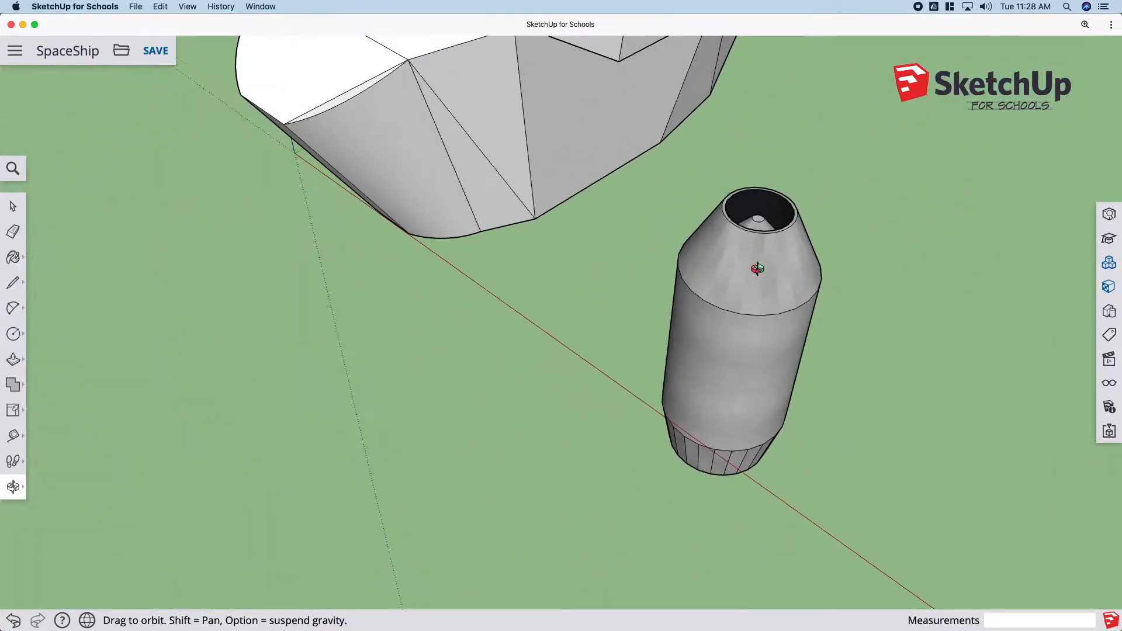
pyautogui.press('space')
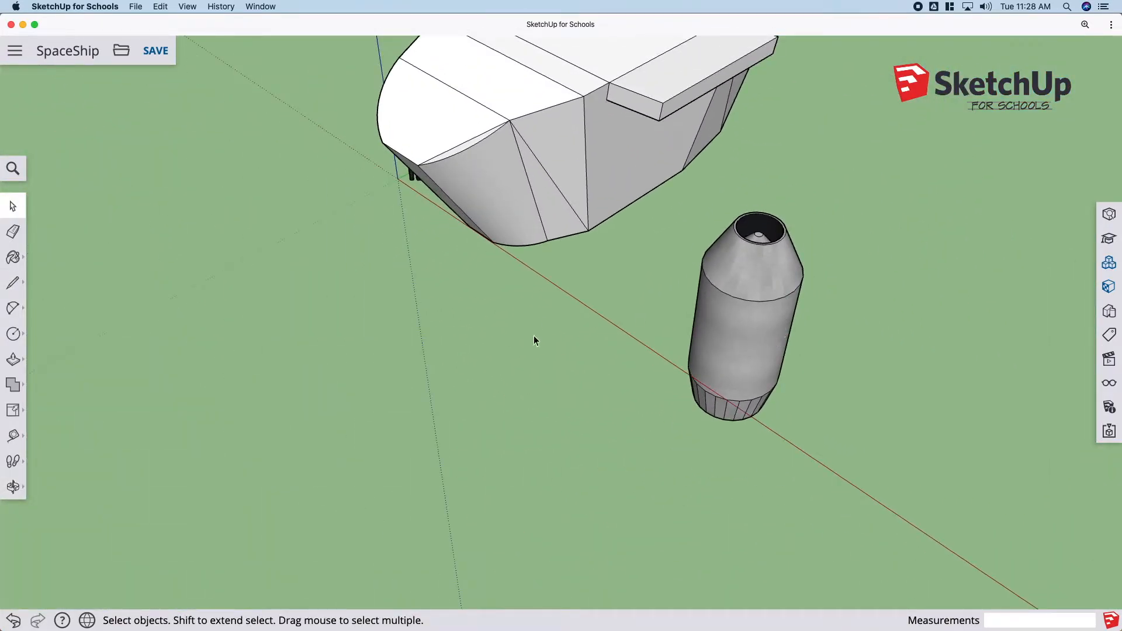
pyautogui.scroll(-3, 533, 342)
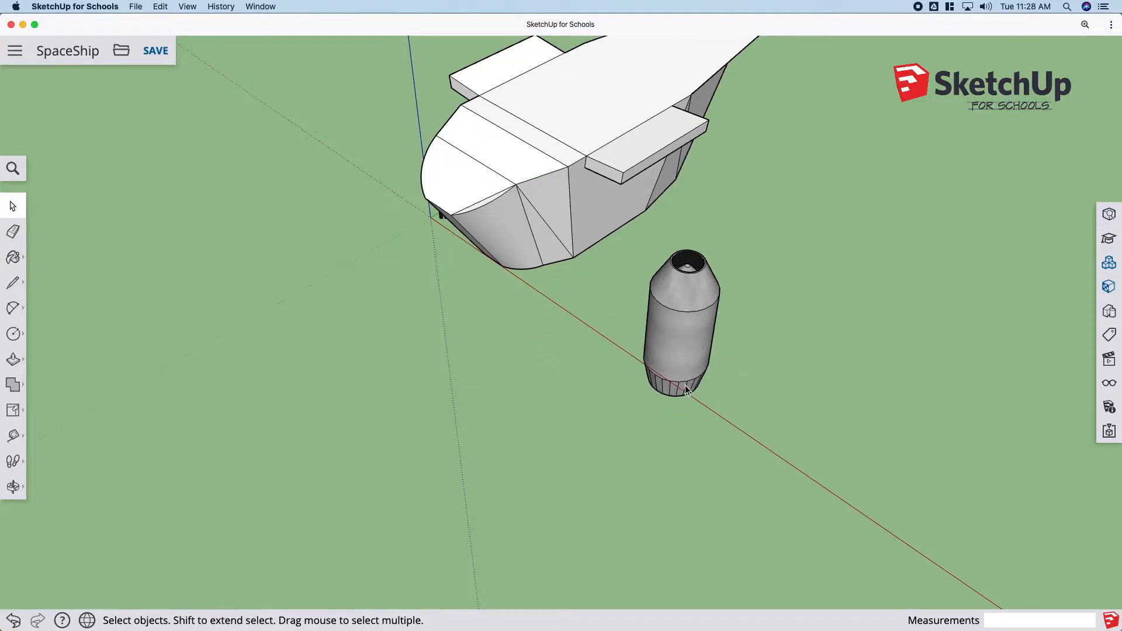
pyautogui.press('o')
pyautogui.moveTo(723, 414); pyautogui.dragTo(682, 329)
pyautogui.press('space')
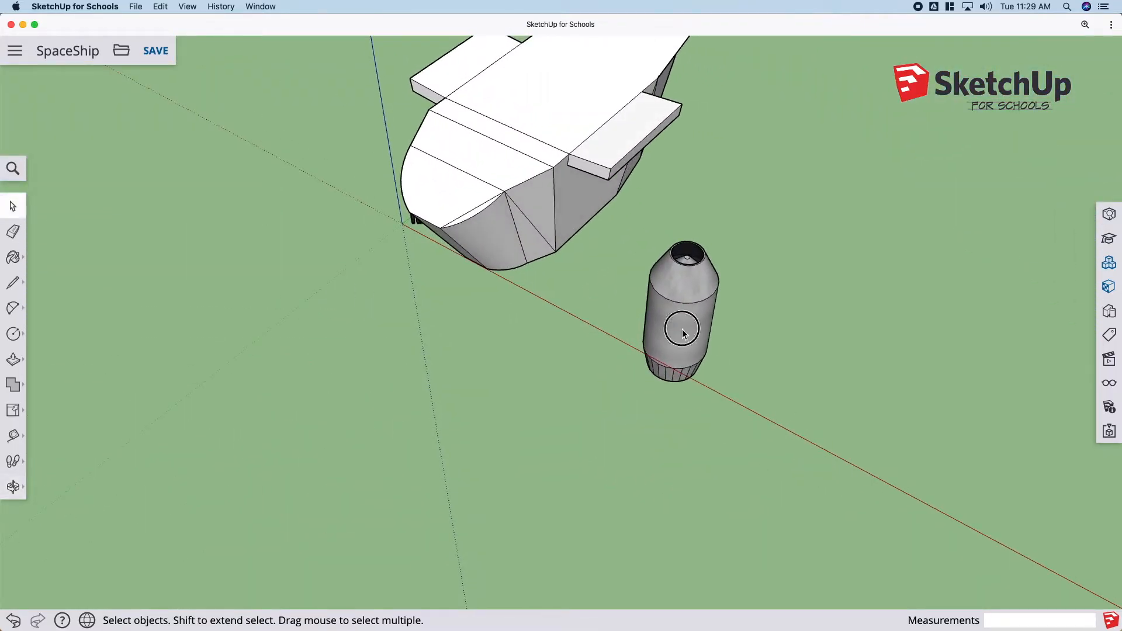
pyautogui.click(682, 328)
pyautogui.rightClick(698, 310)
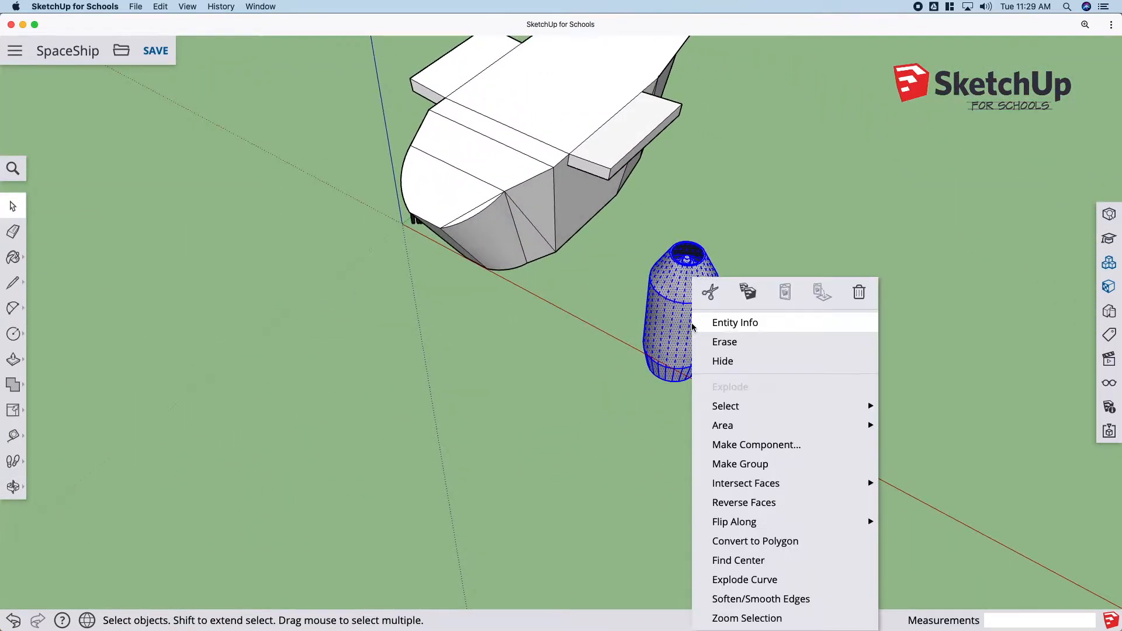
pyautogui.click(741, 464)
pyautogui.click(608, 395)
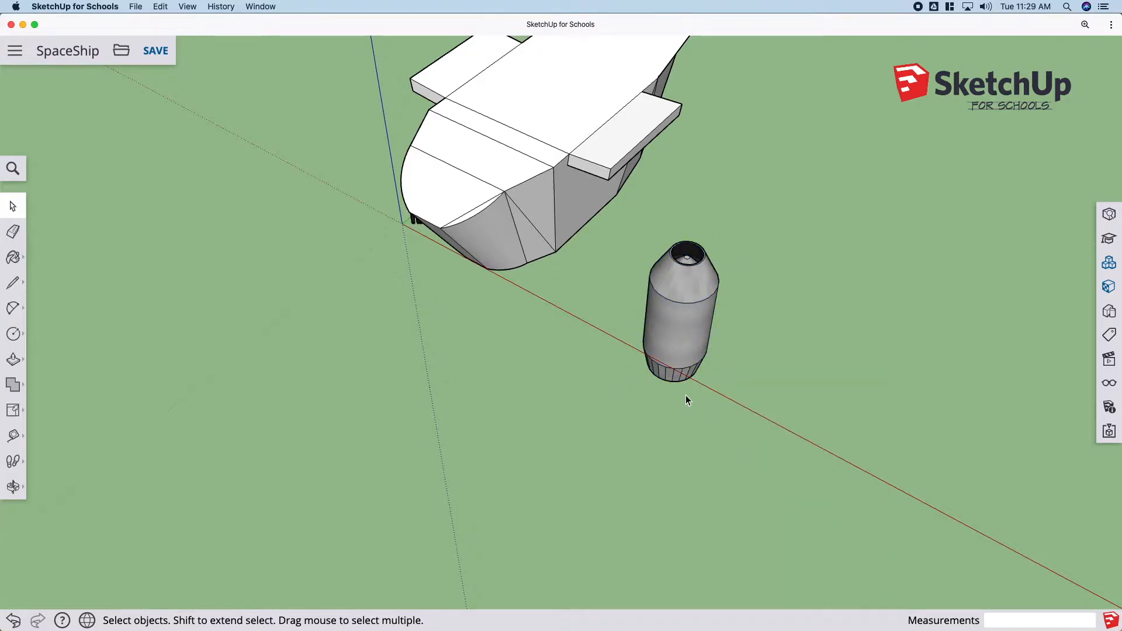
# Step: Rotate the engine group so it lies horizontally along the green axis with its cone opening facing the ship's front
pyautogui.press('m')
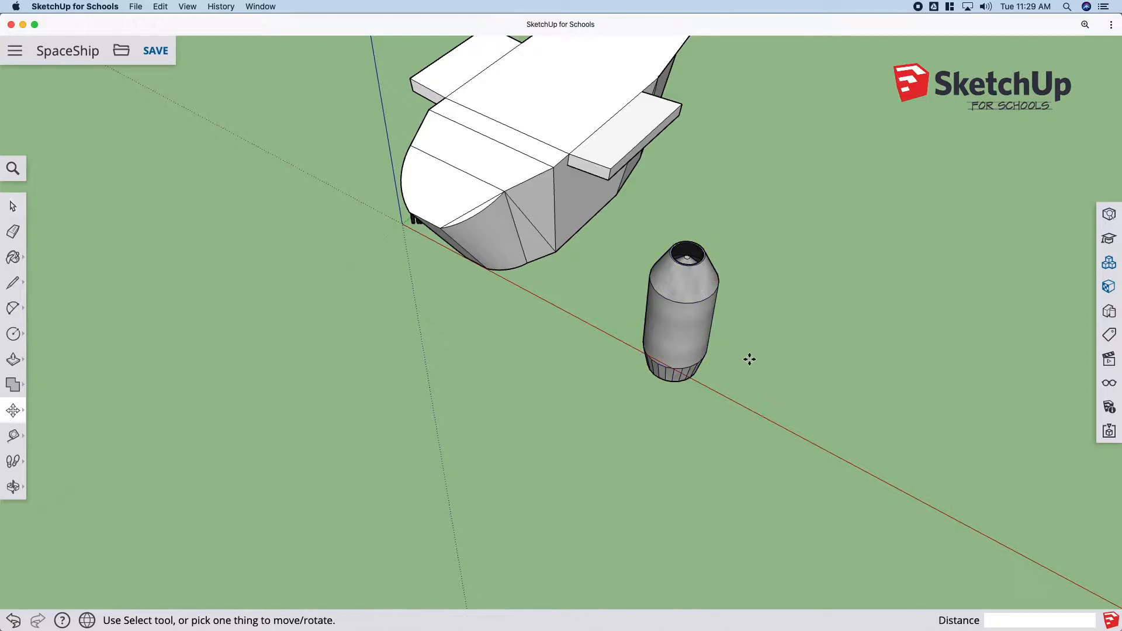
pyautogui.click(716, 283)
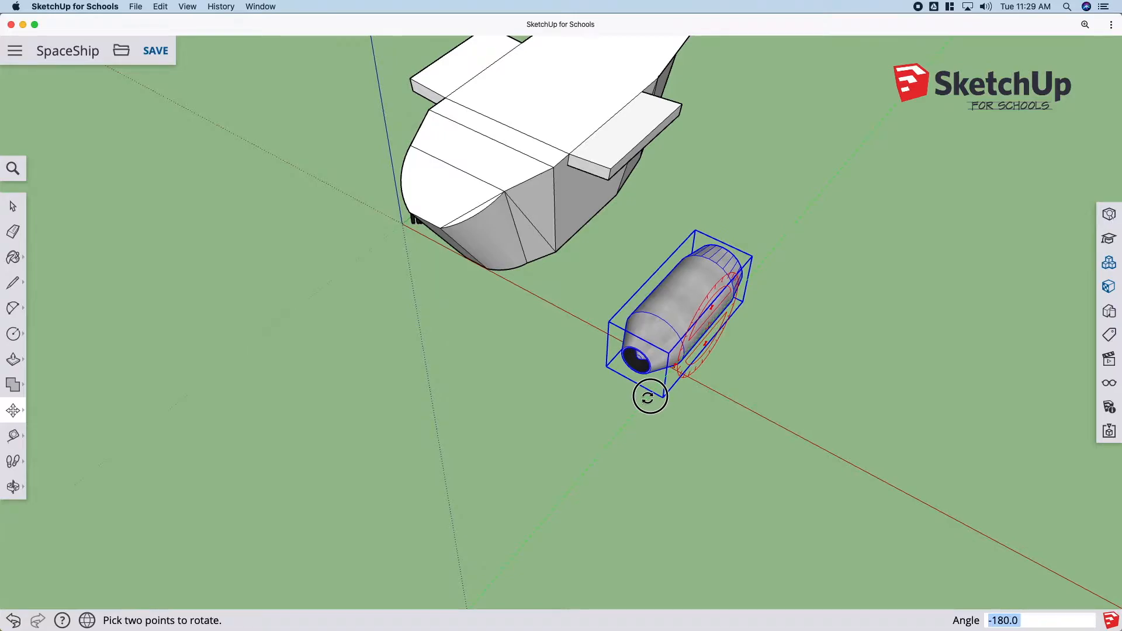
pyautogui.click(649, 397)
# Step: Inside the engine group, draw two neighbouring lengthwise lines about 9' 8 7/16" long along the body's side facing the ship, and close the group
pyautogui.moveTo(623, 350)
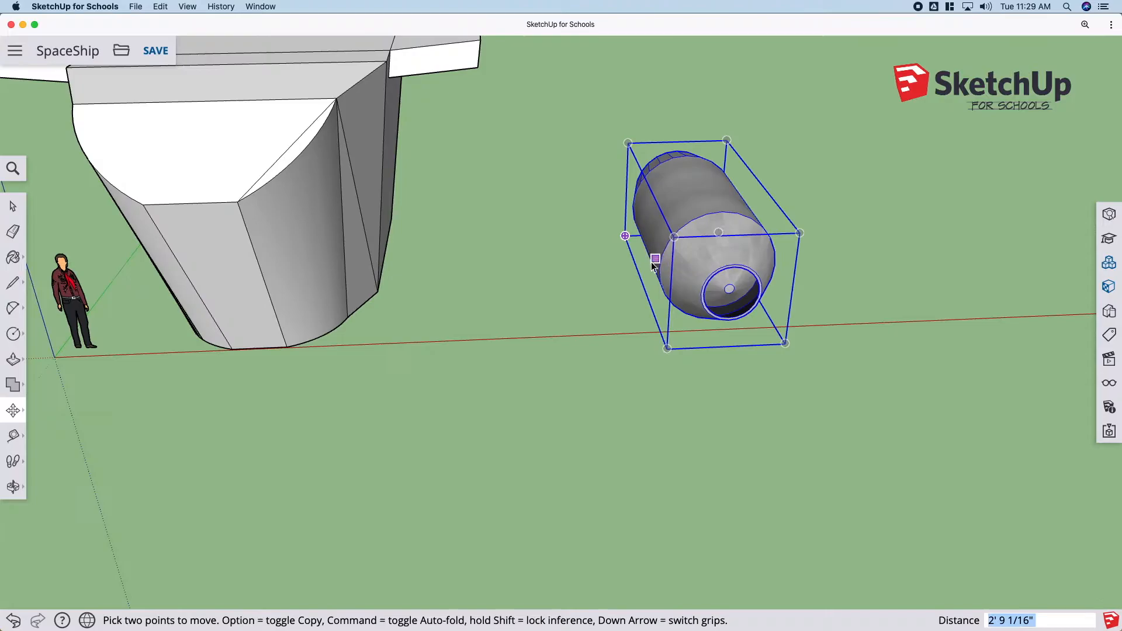
pyautogui.press('space')
pyautogui.doubleClick(656, 258)
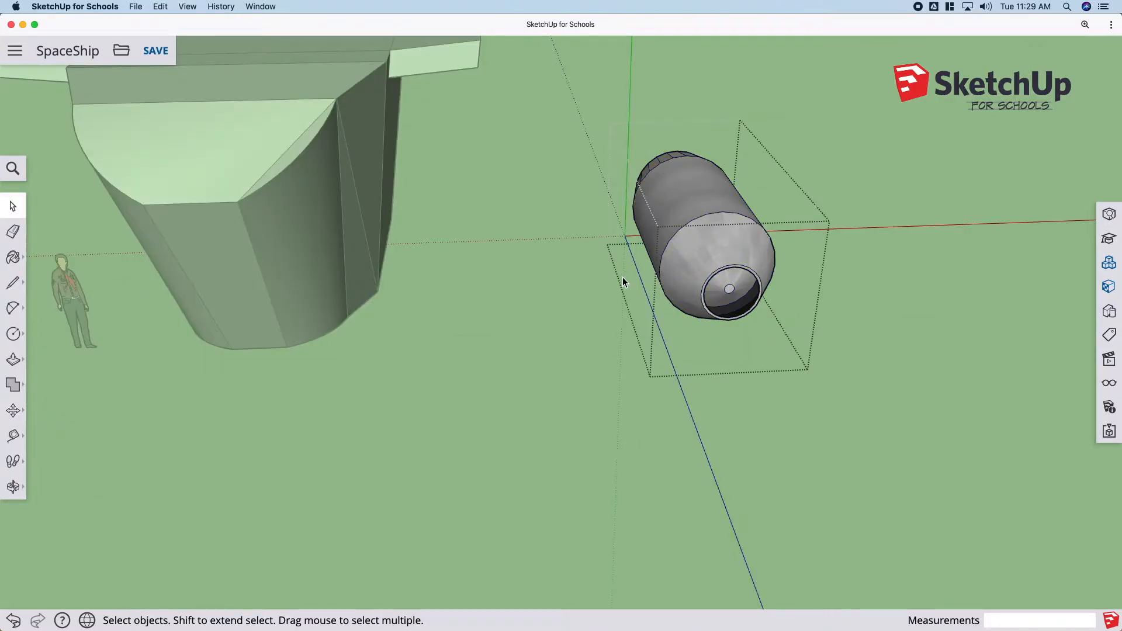
pyautogui.press('o')
pyautogui.moveTo(608, 300); pyautogui.dragTo(594, 198)
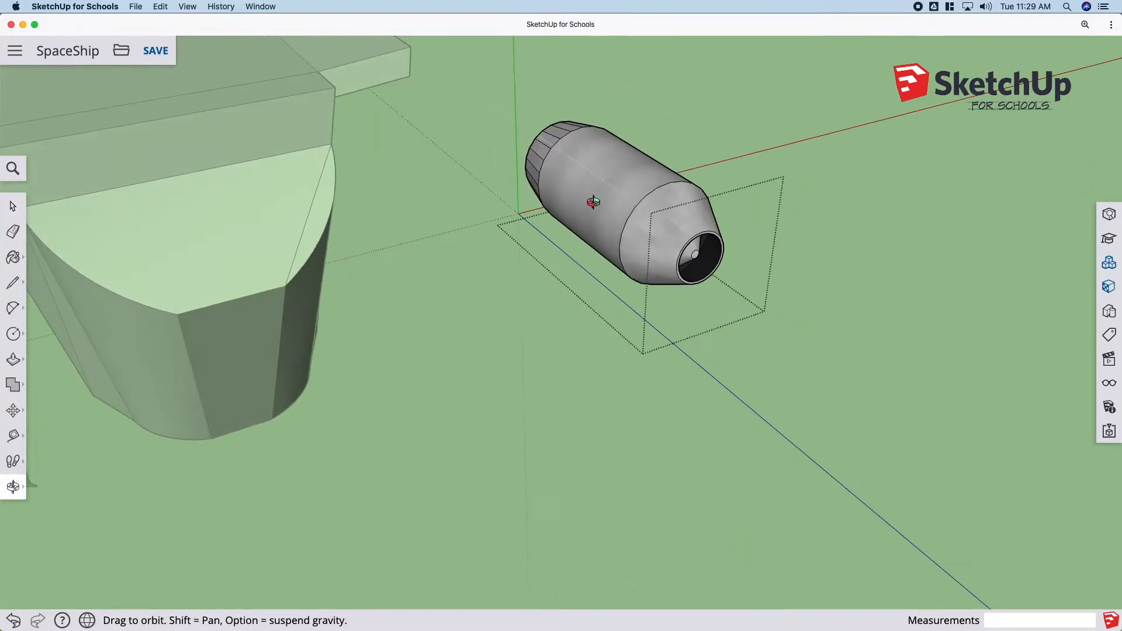
pyautogui.scroll(5, 593, 210)
pyautogui.scroll(-2, 595, 216)
pyautogui.press('l')
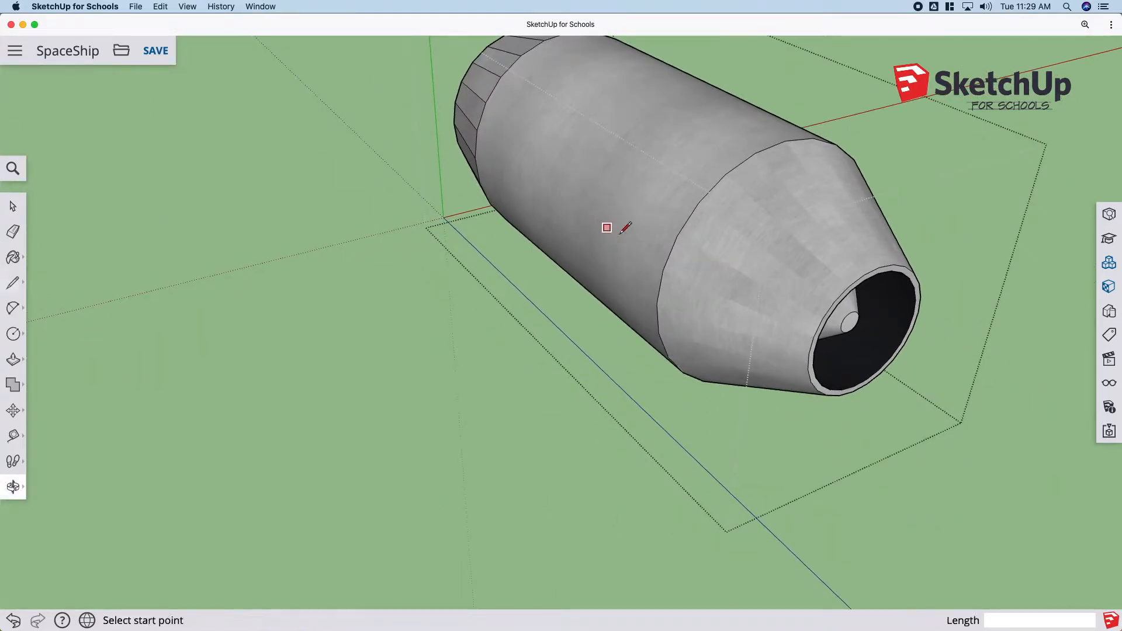
pyautogui.click(477, 129)
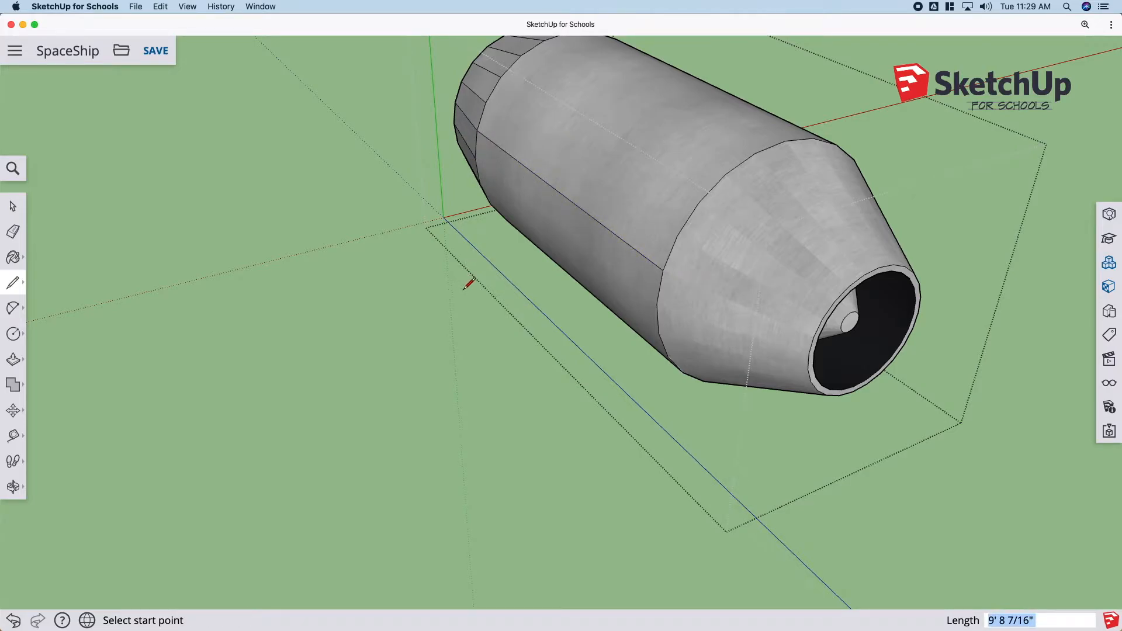
pyautogui.click(657, 303)
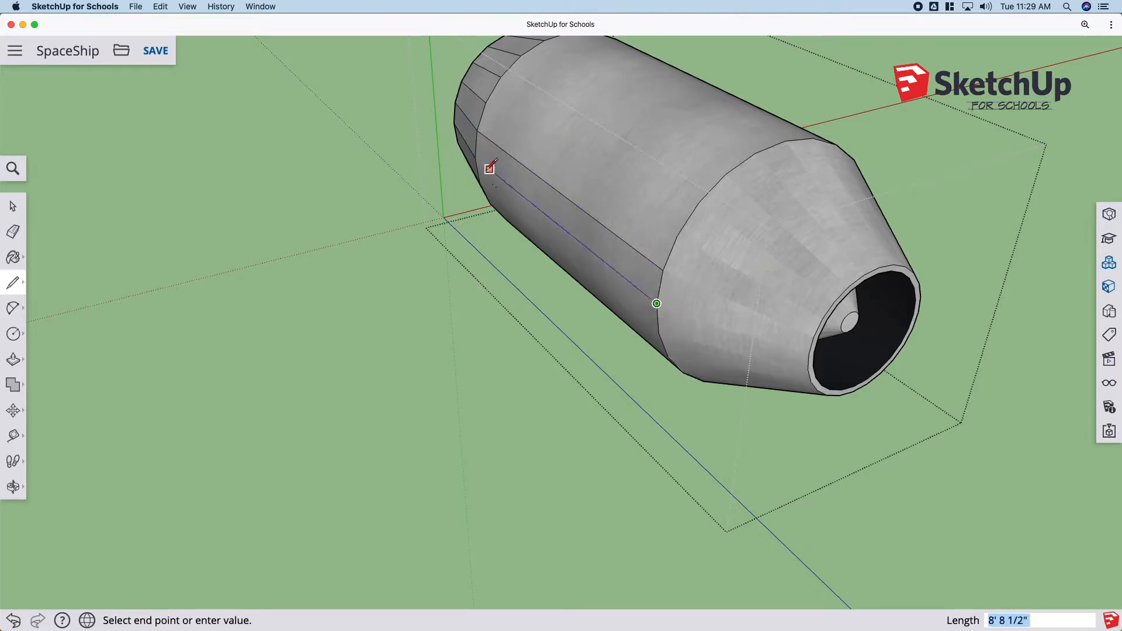
pyautogui.click(476, 156)
pyautogui.press('o')
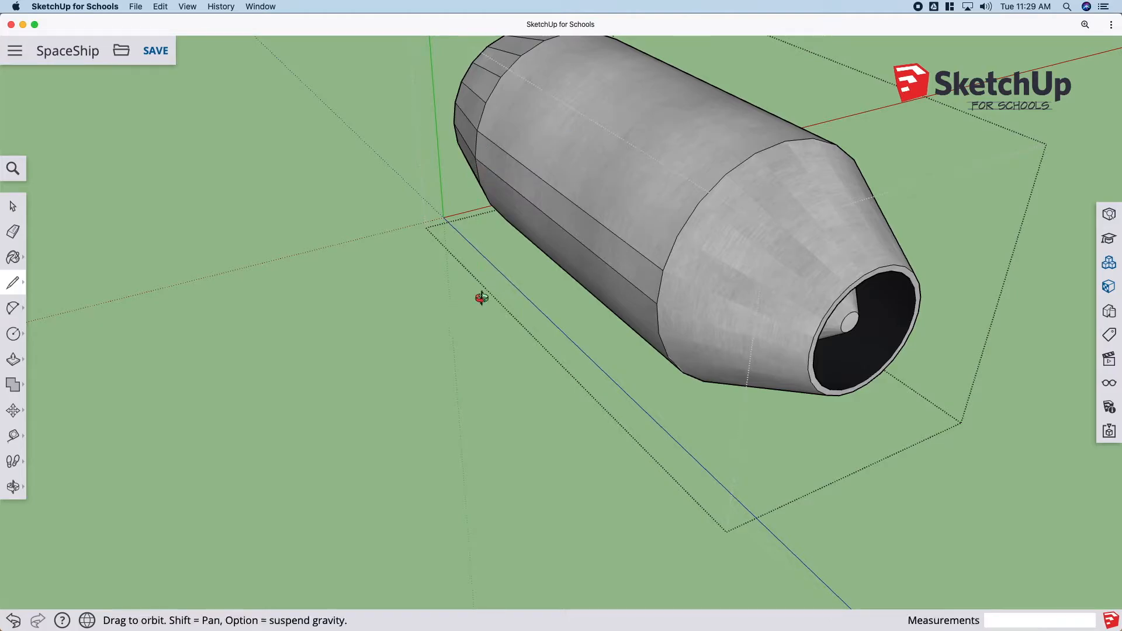
pyautogui.press('space')
pyautogui.click(506, 354)
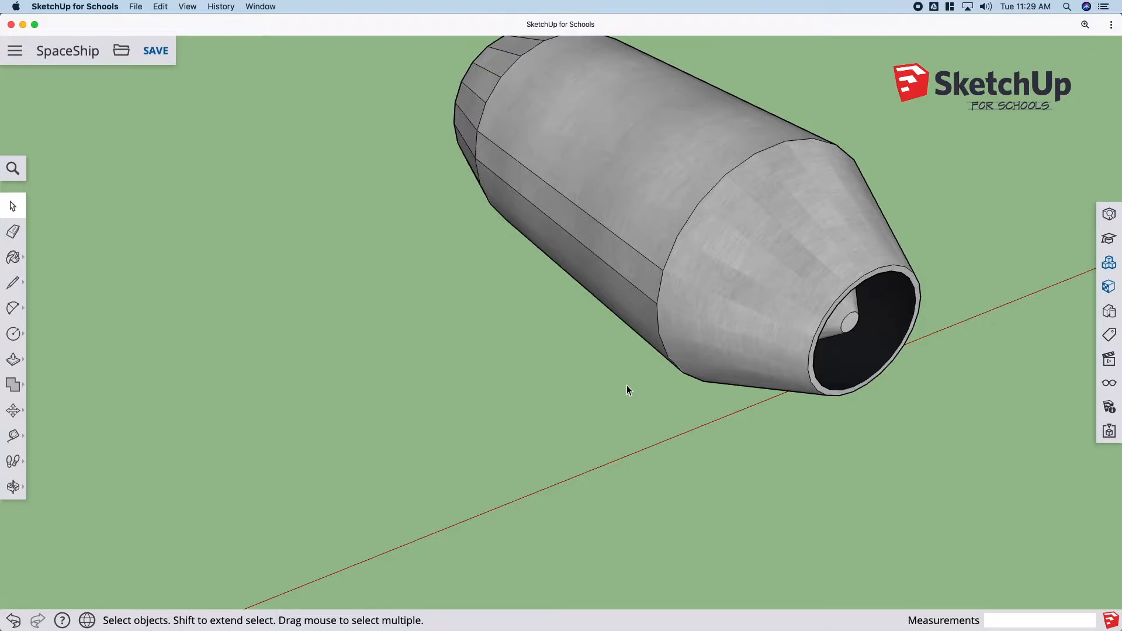
# Step: Move the engine group by a front vertex of its new side panel to the outer front corner of the ship's side wing block
pyautogui.scroll(2, 626, 386)
pyautogui.press('m')
pyautogui.scroll(-5, 621, 374)
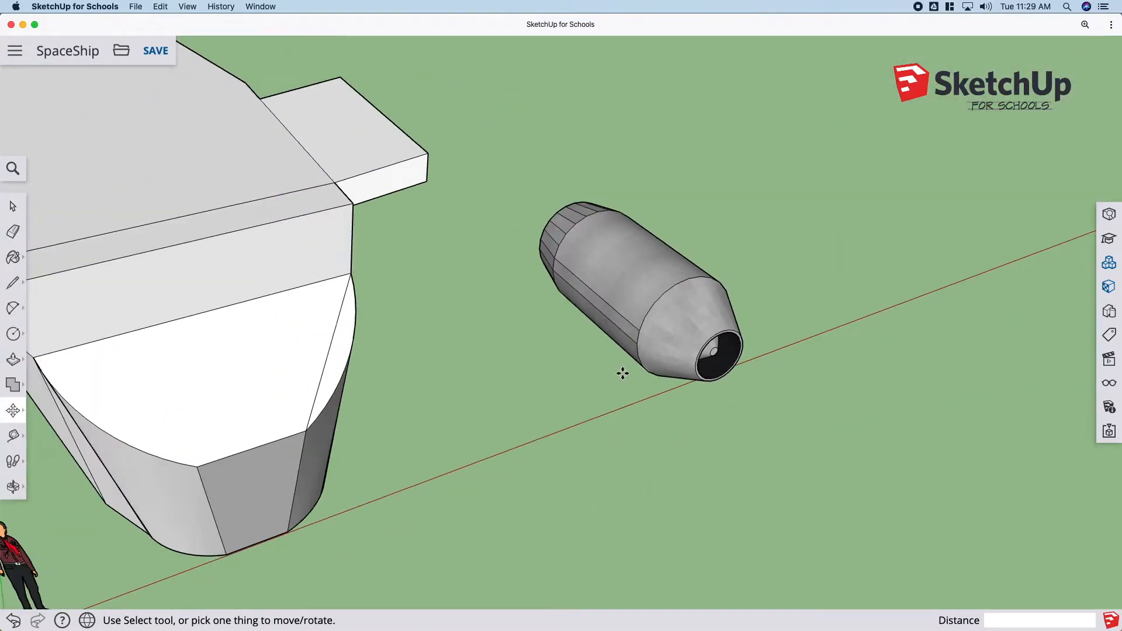
pyautogui.click(639, 331)
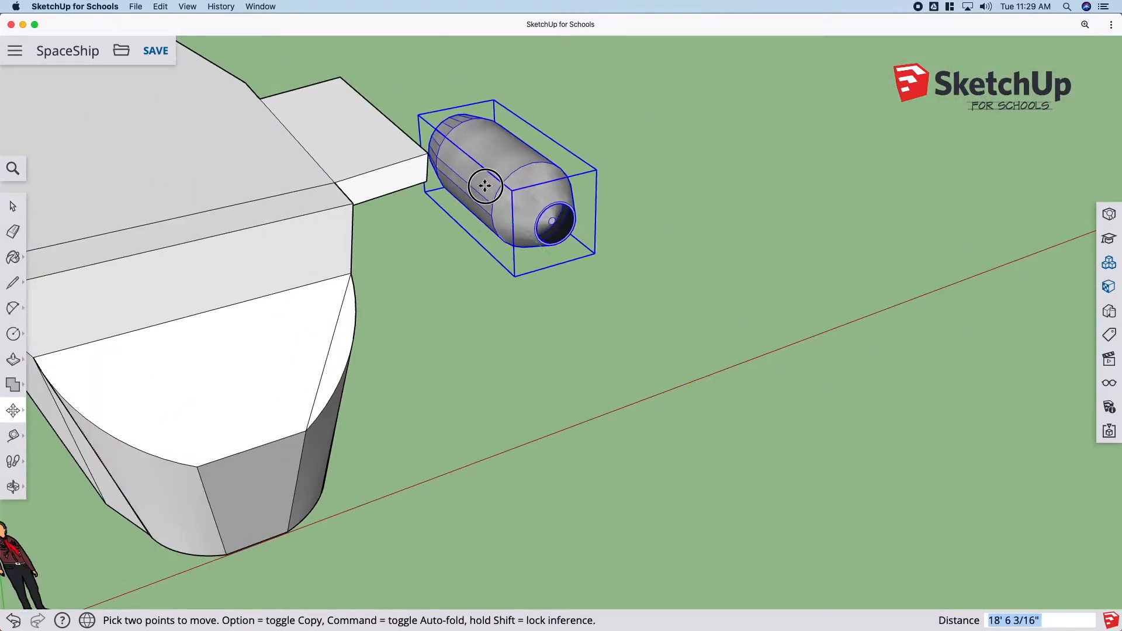
pyautogui.click(424, 153)
# Step: Scale up the engine group and move it about 3' 4 15/16" to sit along the wing block's outer end
pyautogui.moveTo(560, 307); pyautogui.dragTo(851, 282, button='middle')
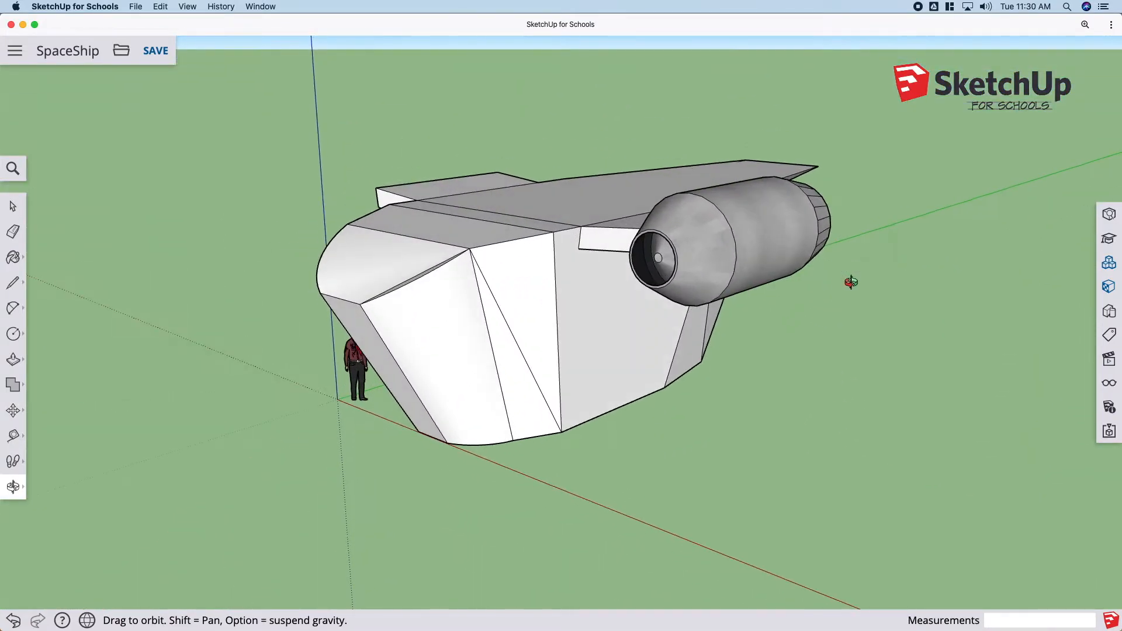
pyautogui.moveTo(687, 318); pyautogui.dragTo(597, 408, button='middle')
pyautogui.click(731, 307)
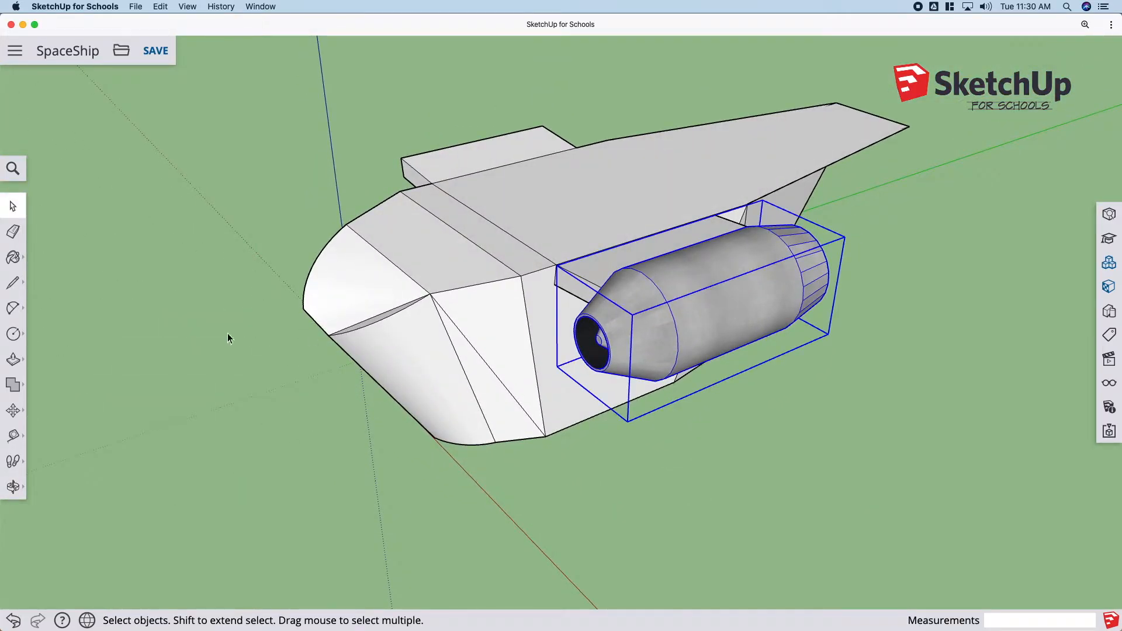
pyautogui.press('s')
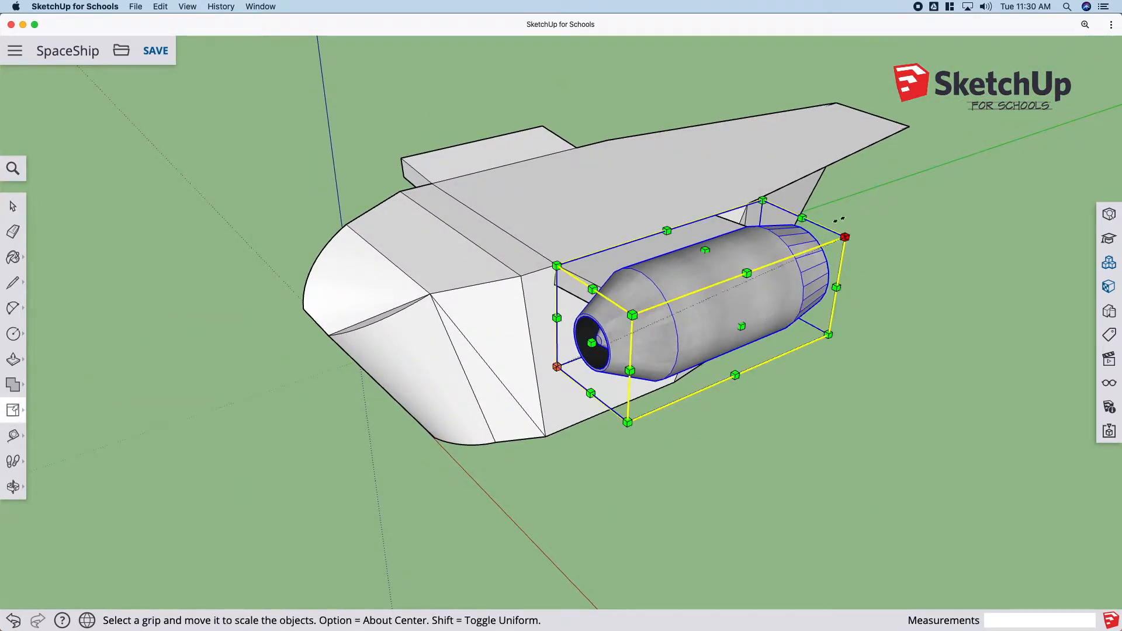
pyautogui.moveTo(802, 218); pyautogui.dragTo(844, 214)
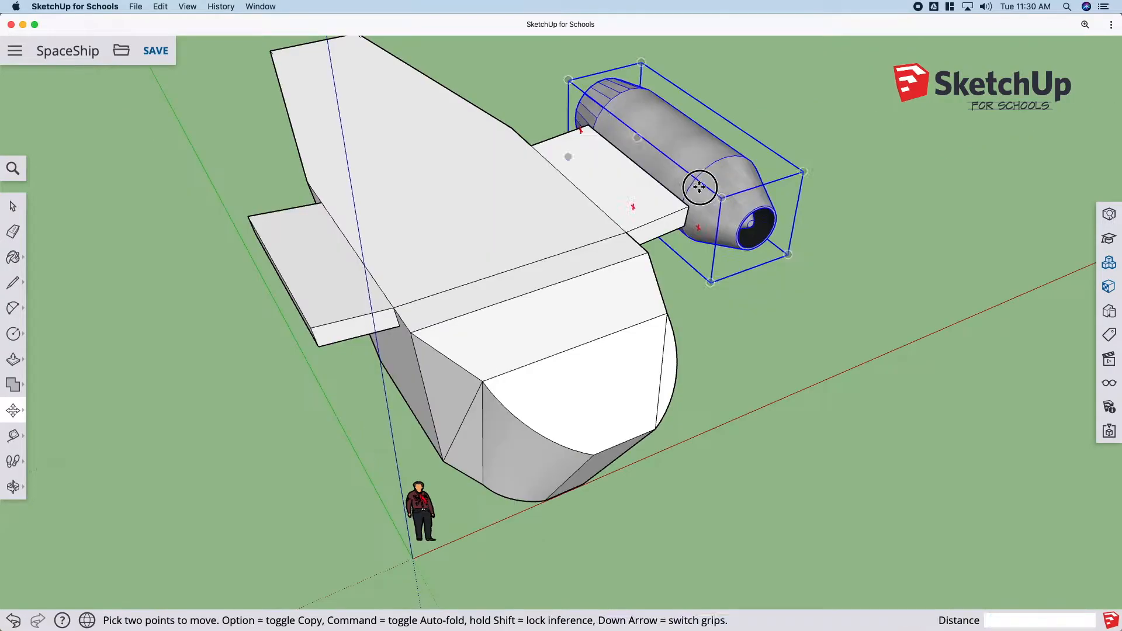
pyautogui.moveTo(700, 186); pyautogui.dragTo(689, 208)
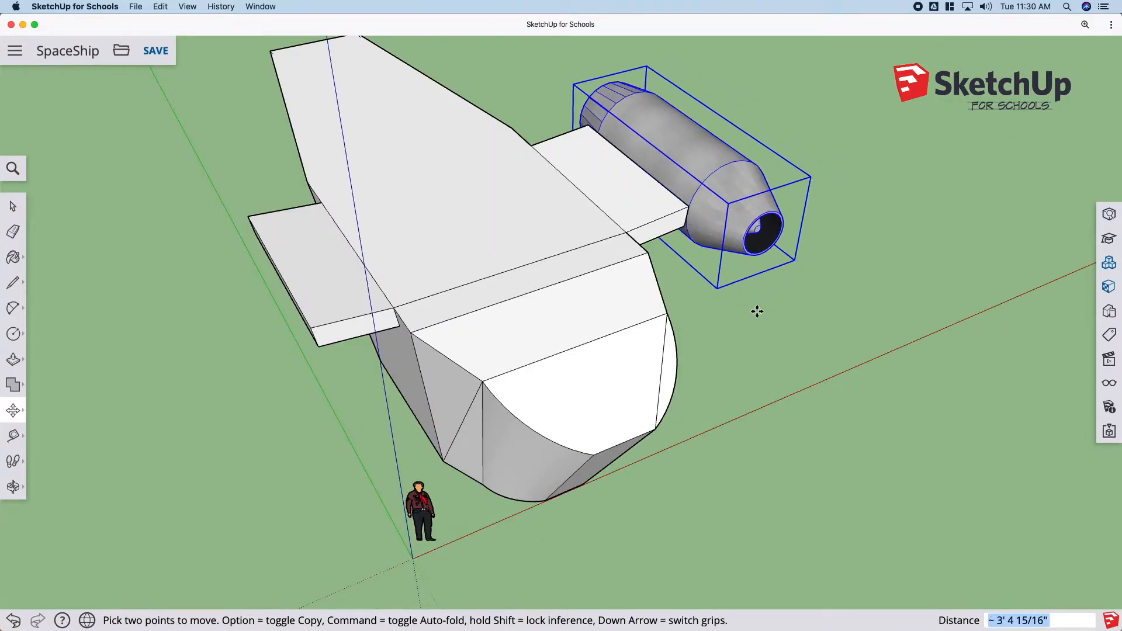
# Step: Open the engine group and draw a lengthwise line about 11' 10 1/16" long on the body just below the wing block
pyautogui.press('o')
pyautogui.moveTo(744, 318); pyautogui.dragTo(679, 275)
pyautogui.scroll(-2, 704, 285)
pyautogui.scroll(10, 704, 285)
pyautogui.press('space')
pyautogui.doubleClick(693, 288)
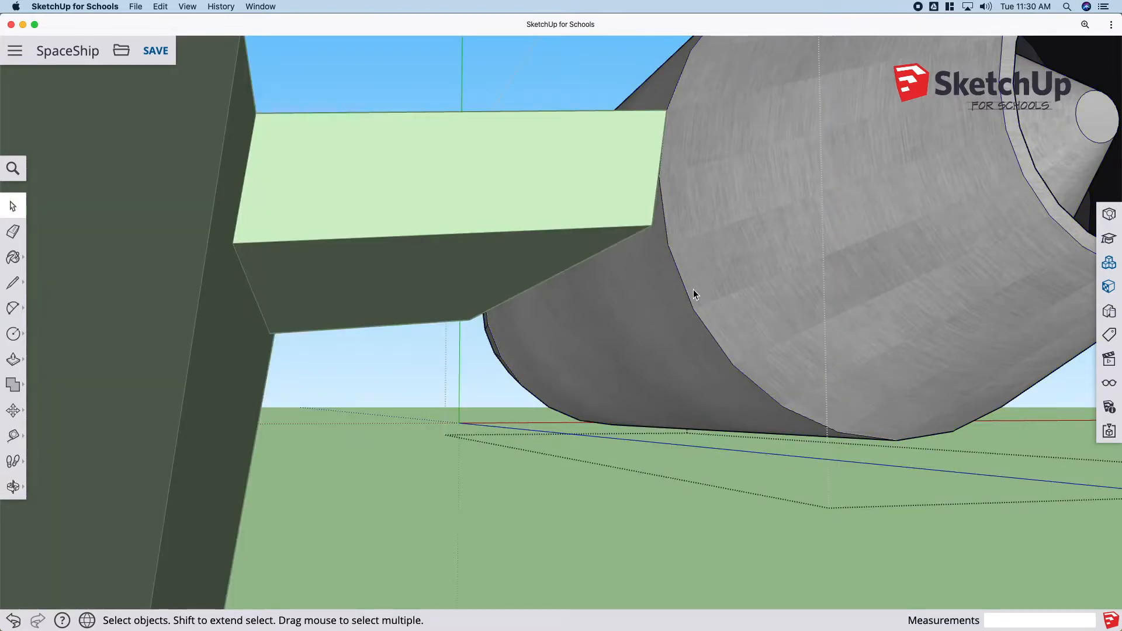
pyautogui.press('l')
pyautogui.click(668, 244)
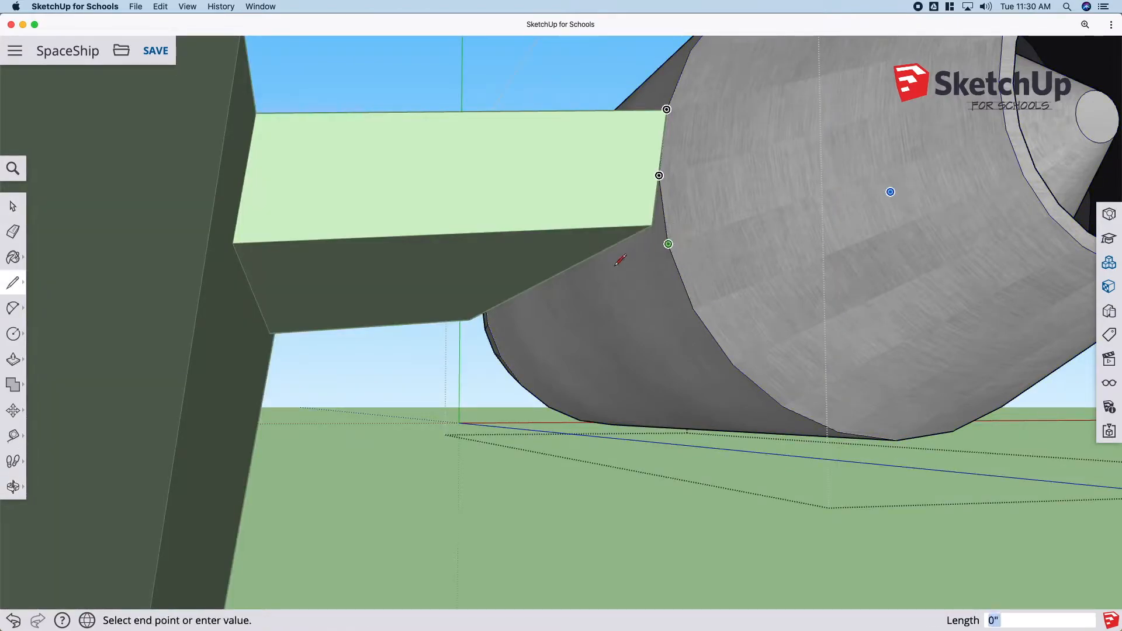
pyautogui.click(488, 324)
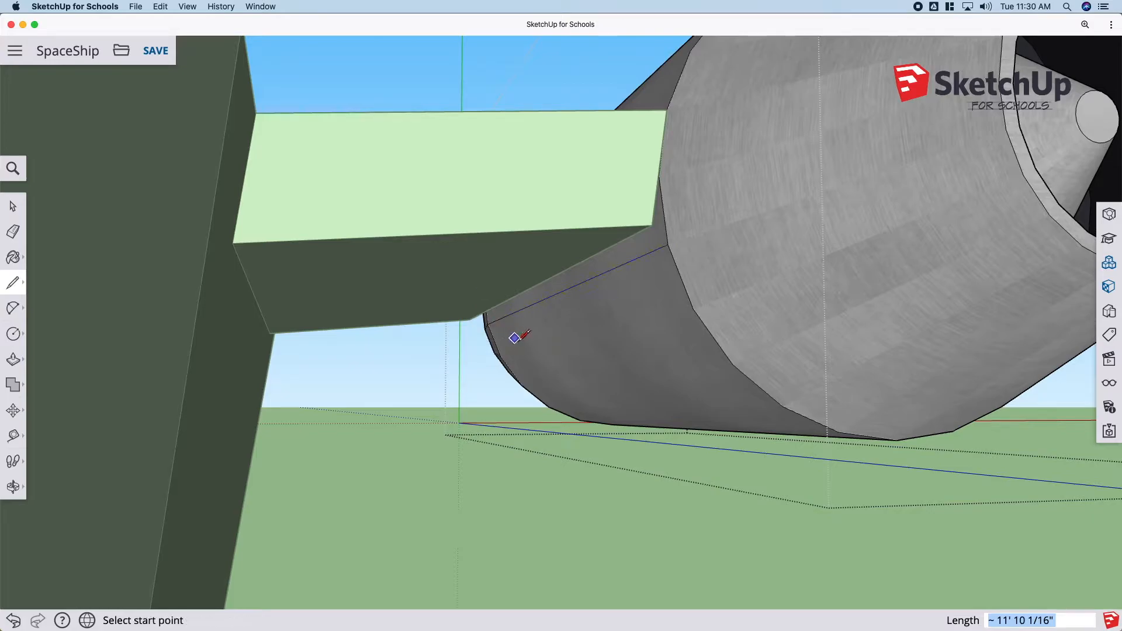
# Step: Close the engine group and move the wing block's lower front outer corner about 3 13/16" onto the engine's adjacent front vertex
pyautogui.press('space')
pyautogui.click(483, 433)
pyautogui.click(517, 227)
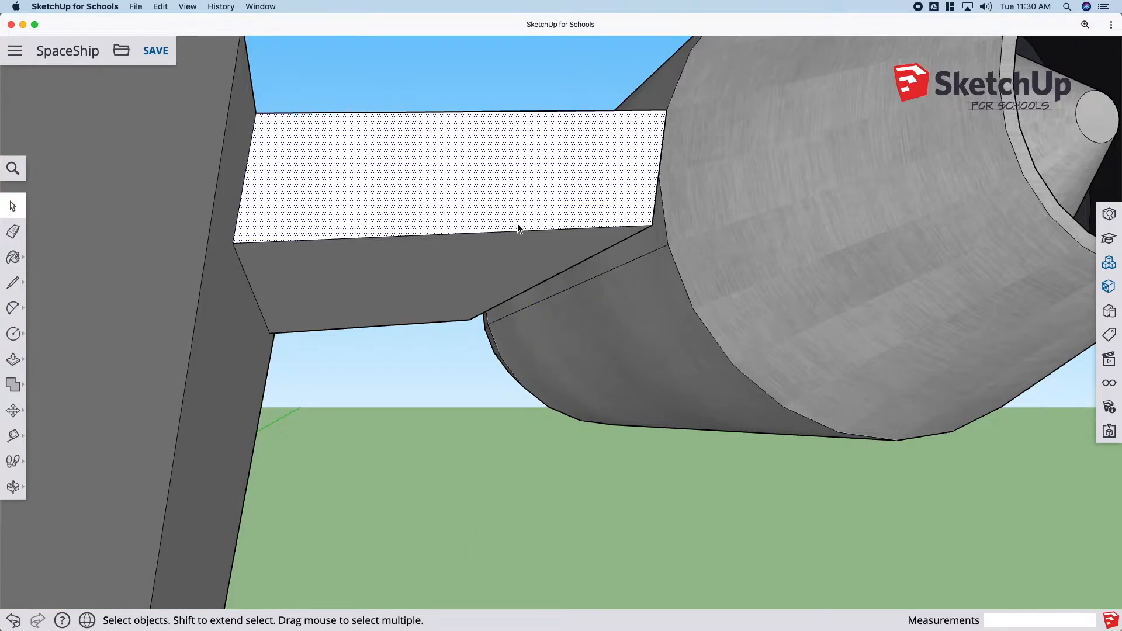
pyautogui.click(537, 419)
pyautogui.press('m')
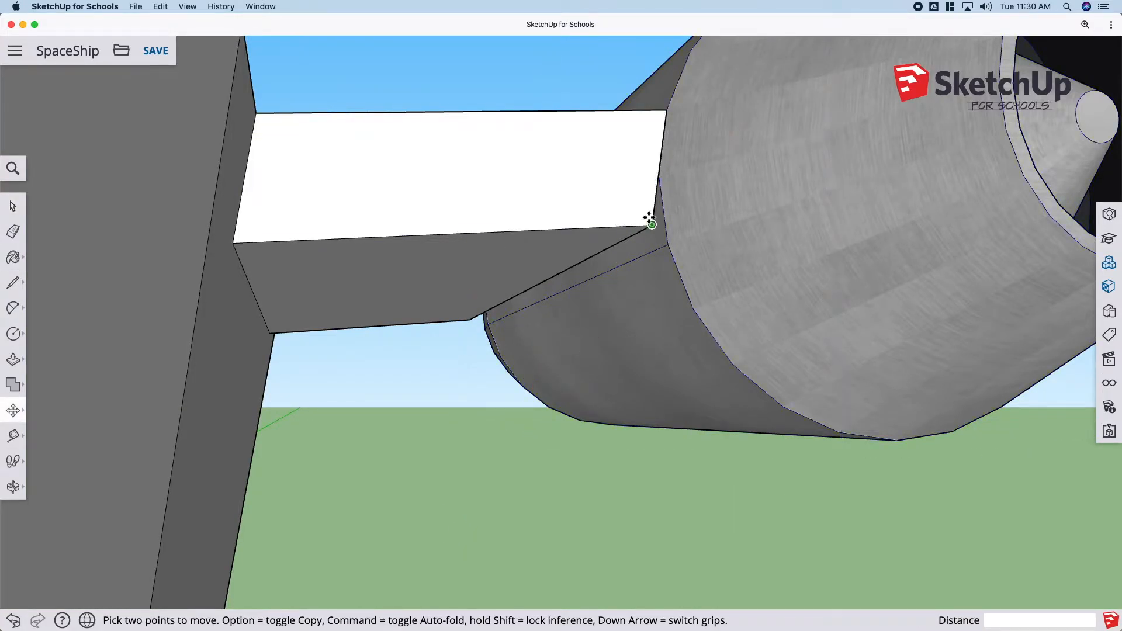
pyautogui.click(651, 223)
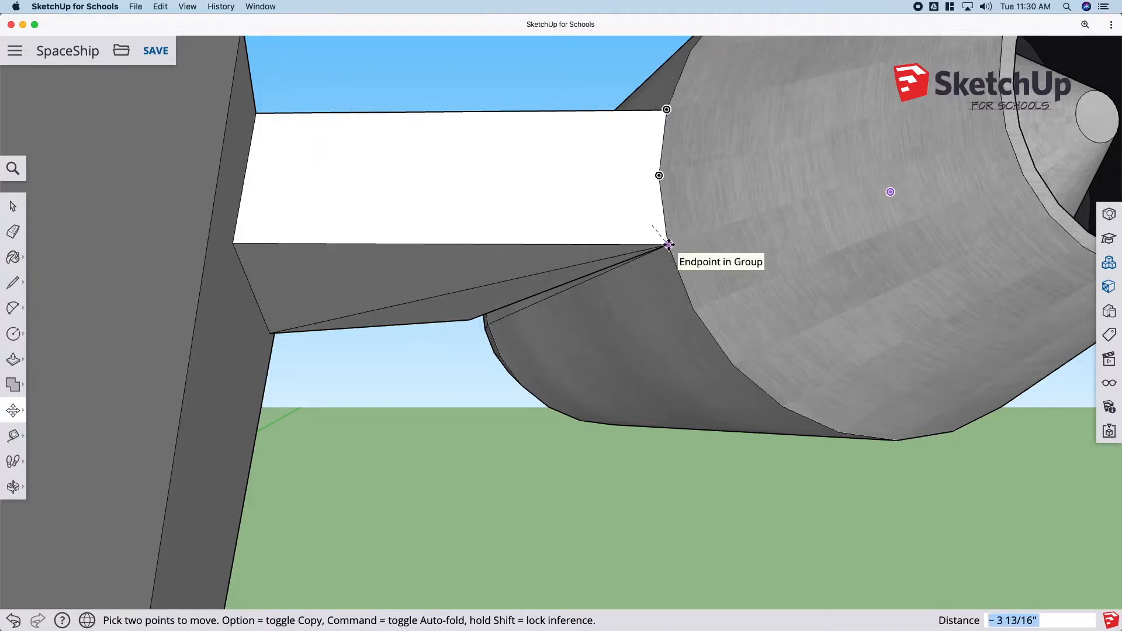
pyautogui.click(669, 245)
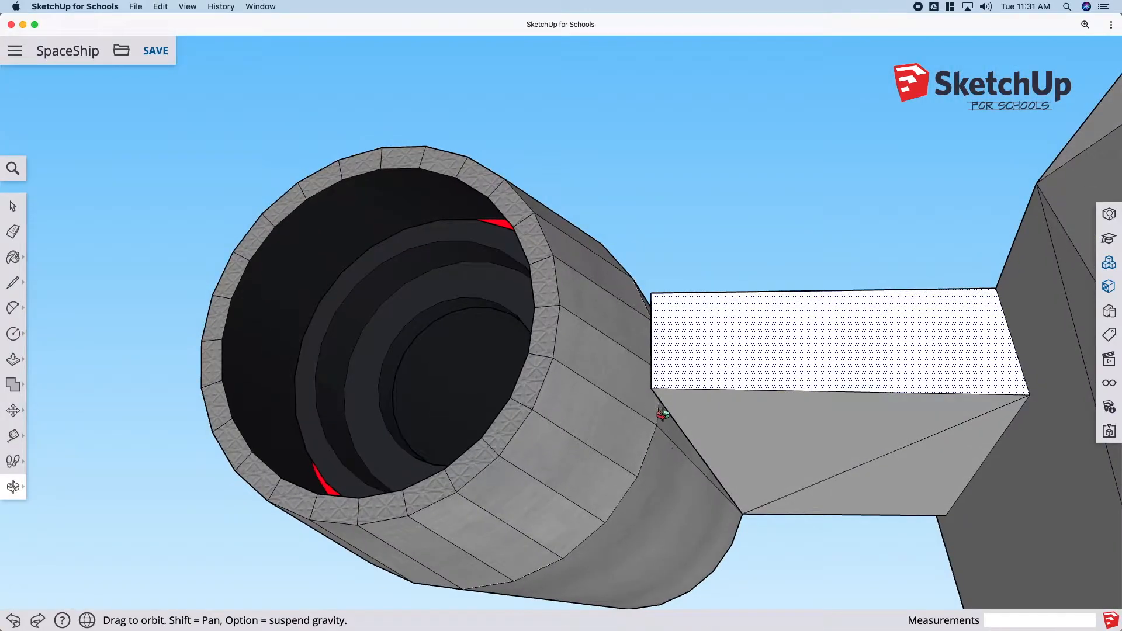
# Step: Try to move the wing block's lower rear outer corner onto the engine's nearest rear vertex
pyautogui.scroll(-3, 671, 457)
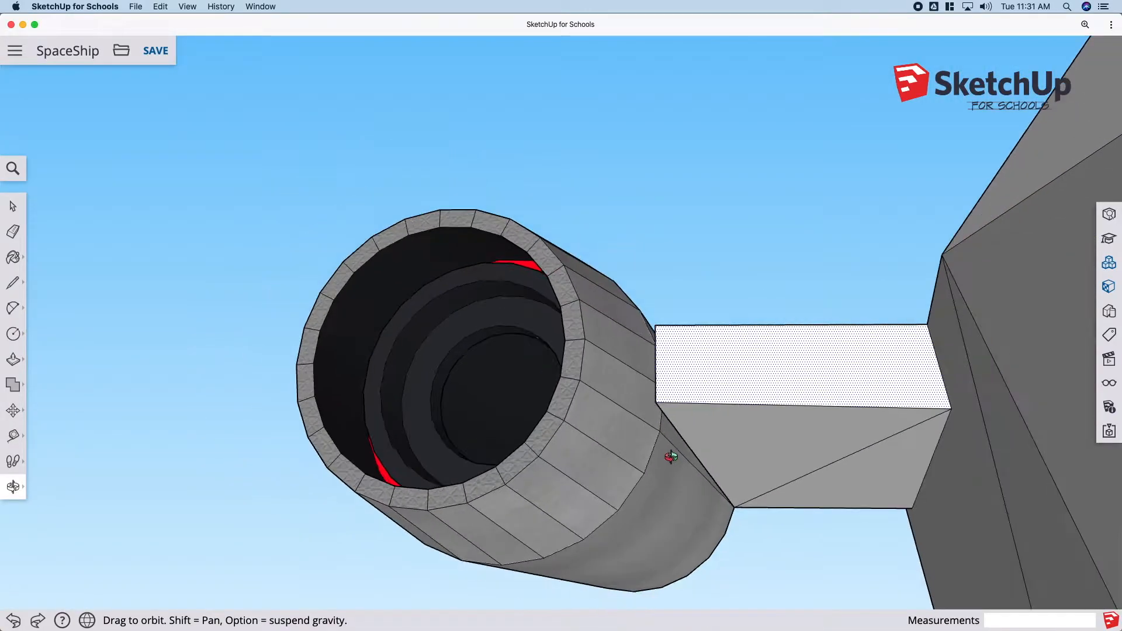
pyautogui.scroll(5, 671, 457)
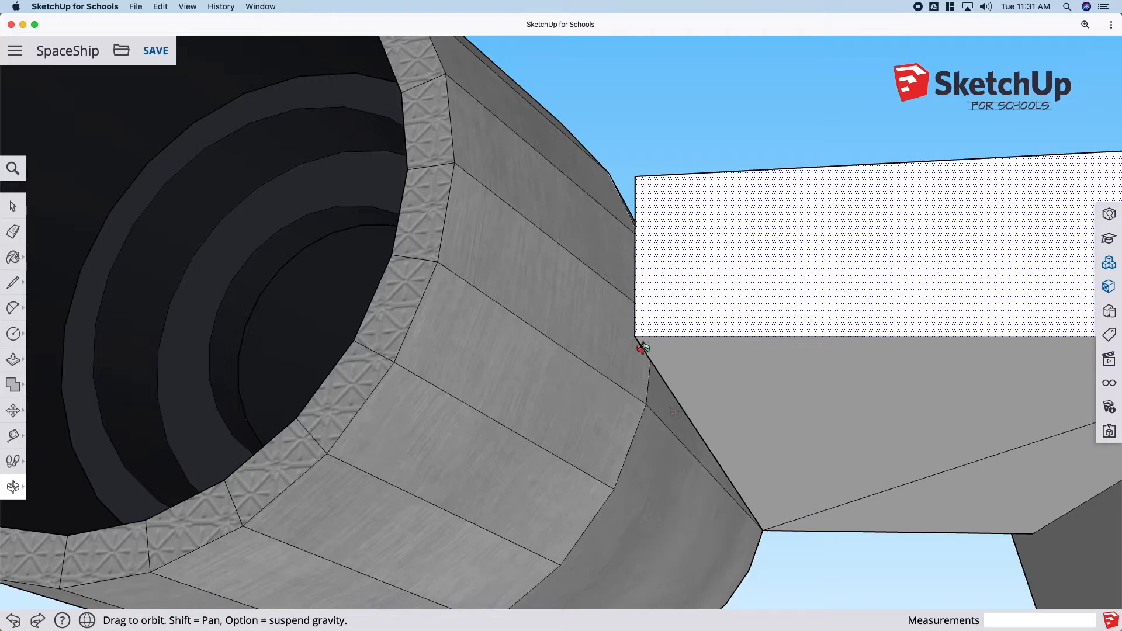
pyautogui.press('m')
pyautogui.click(637, 337)
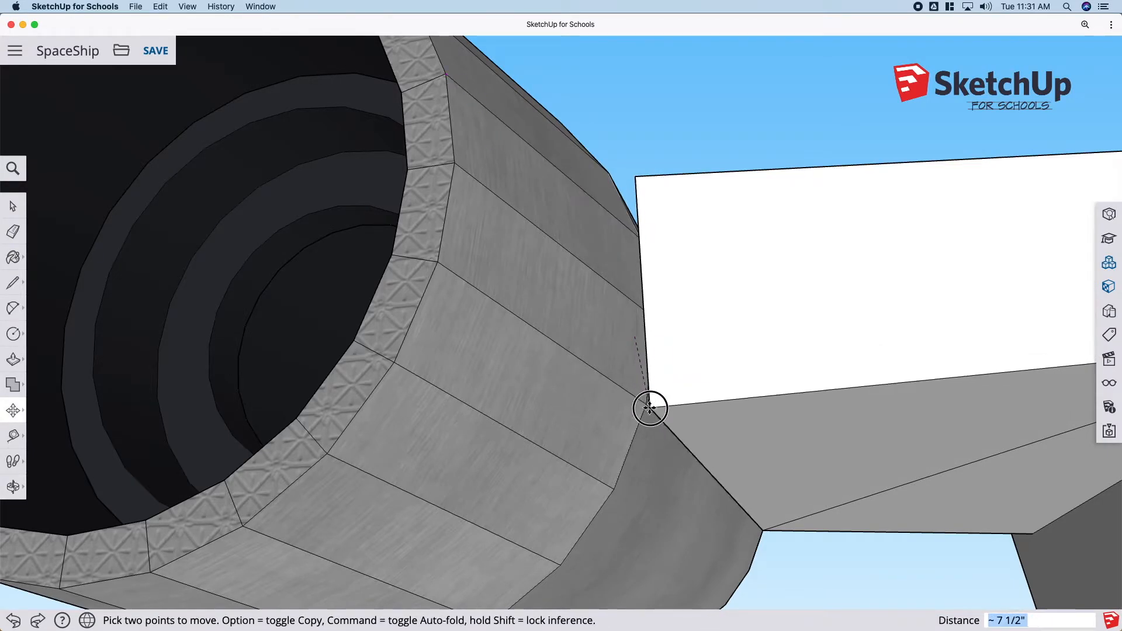
pyautogui.moveTo(656, 395); pyautogui.dragTo(626, 391, button='middle')
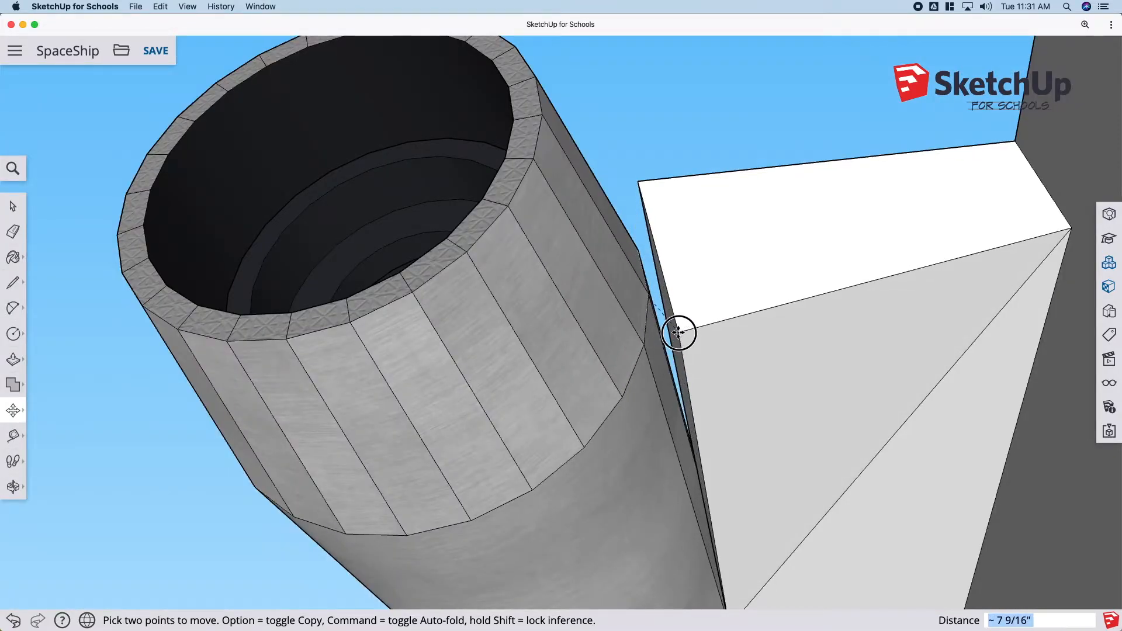
pyautogui.click(679, 304)
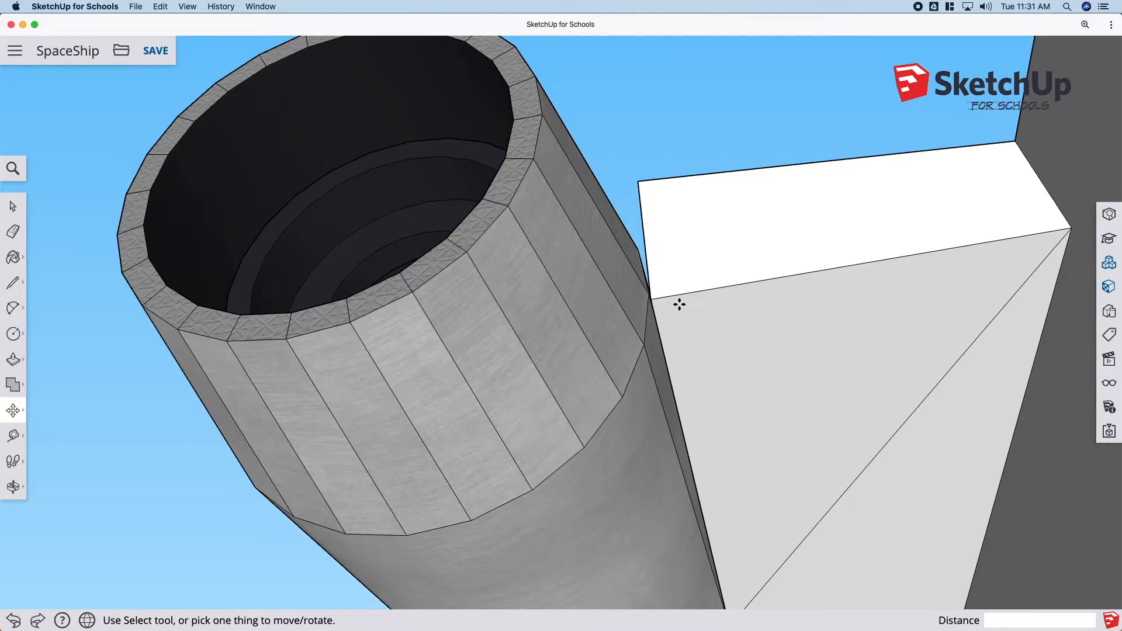
pyautogui.moveTo(647, 419); pyautogui.dragTo(581, 442, button='middle')
# Step: Draw lines from the engine's lower and upper rear vertices to the wing block's inner rear corners, and a line joining the two vertices
pyautogui.press('l')
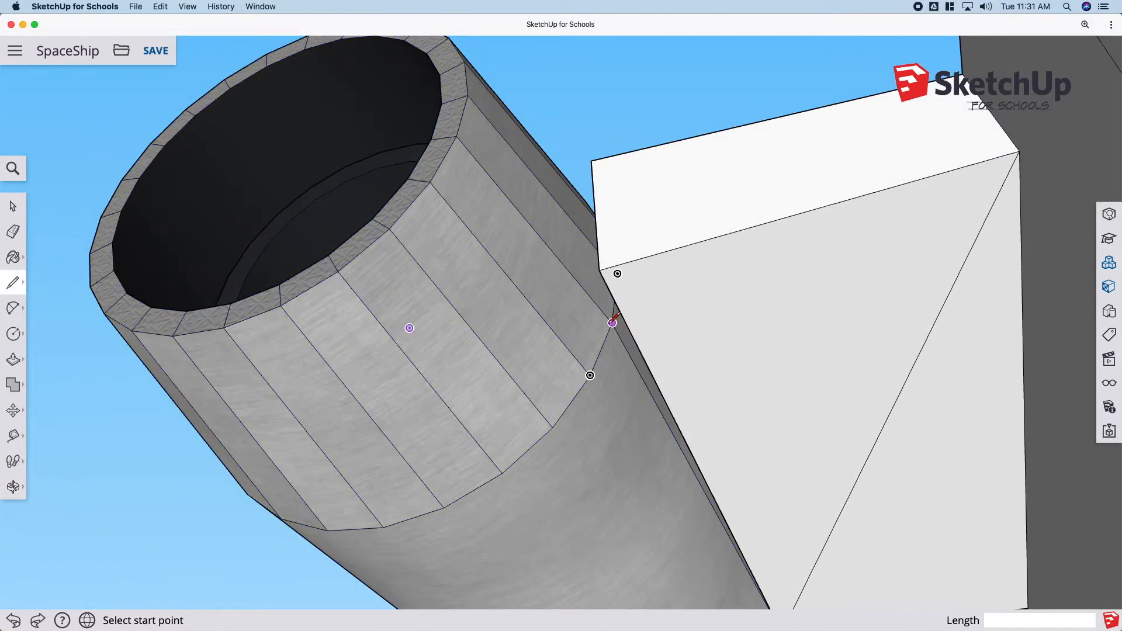
pyautogui.click(611, 323)
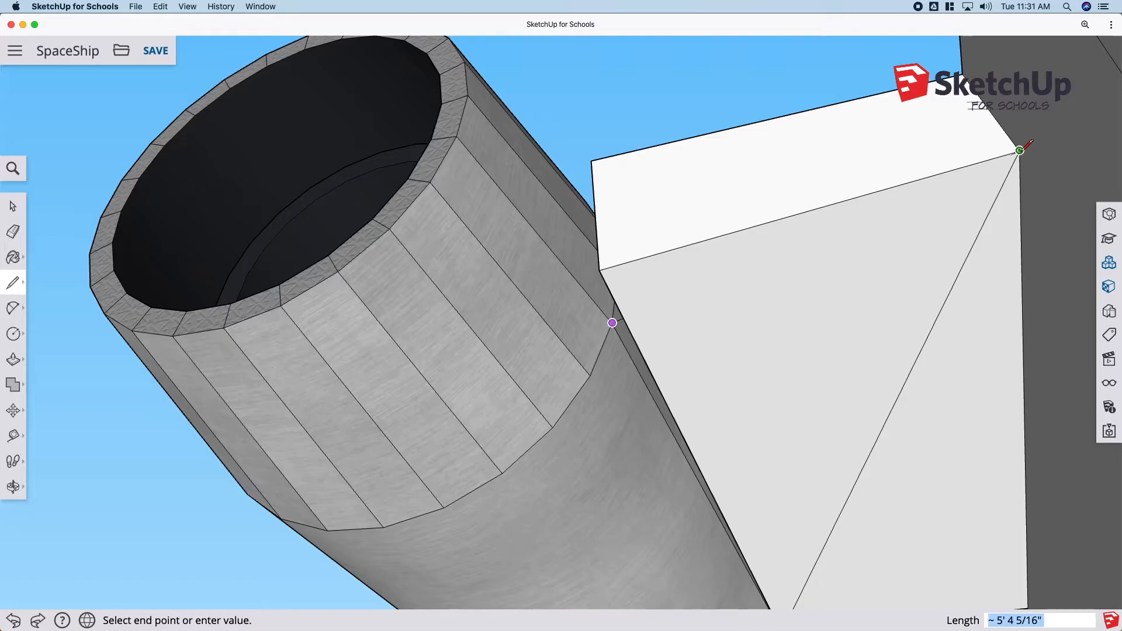
pyautogui.press('Escape')
pyautogui.press('o')
pyautogui.moveTo(709, 206); pyautogui.dragTo(740, 439)
pyautogui.press('l')
pyautogui.click(639, 300)
pyautogui.click(1041, 332)
pyautogui.click(639, 301)
pyautogui.click(638, 421)
pyautogui.press('Escape')
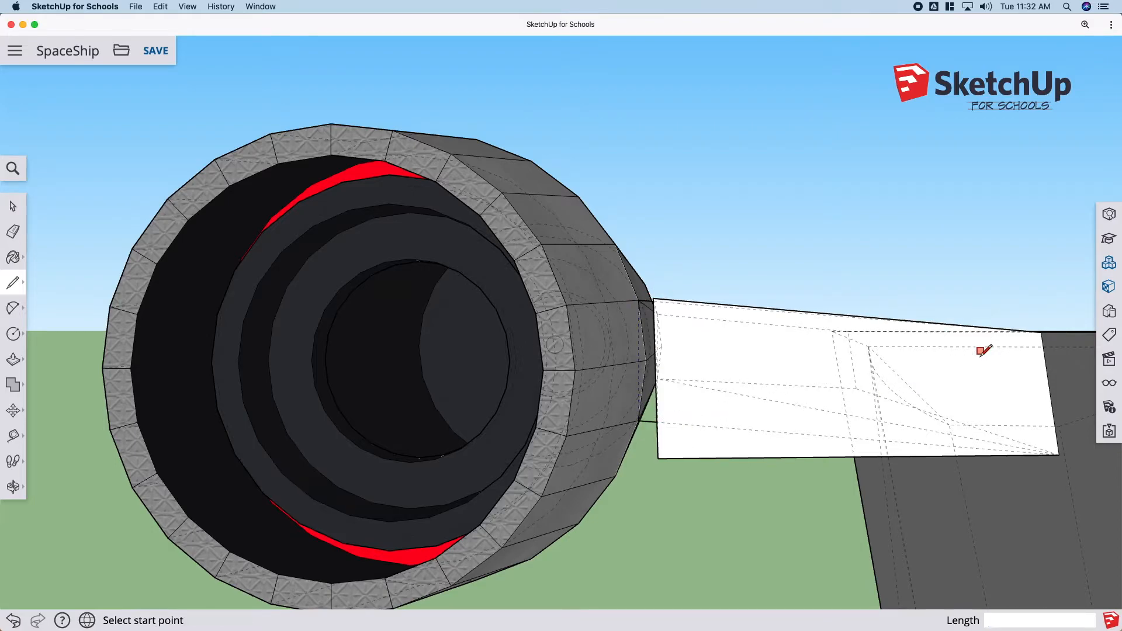
# Step: Erase the block's overhanging lower rear corner edges and fill its rear face with a diagonal to the engine's upper vertex
pyautogui.moveTo(654, 301); pyautogui.dragTo(702, 384, button='middle')
pyautogui.press('e')
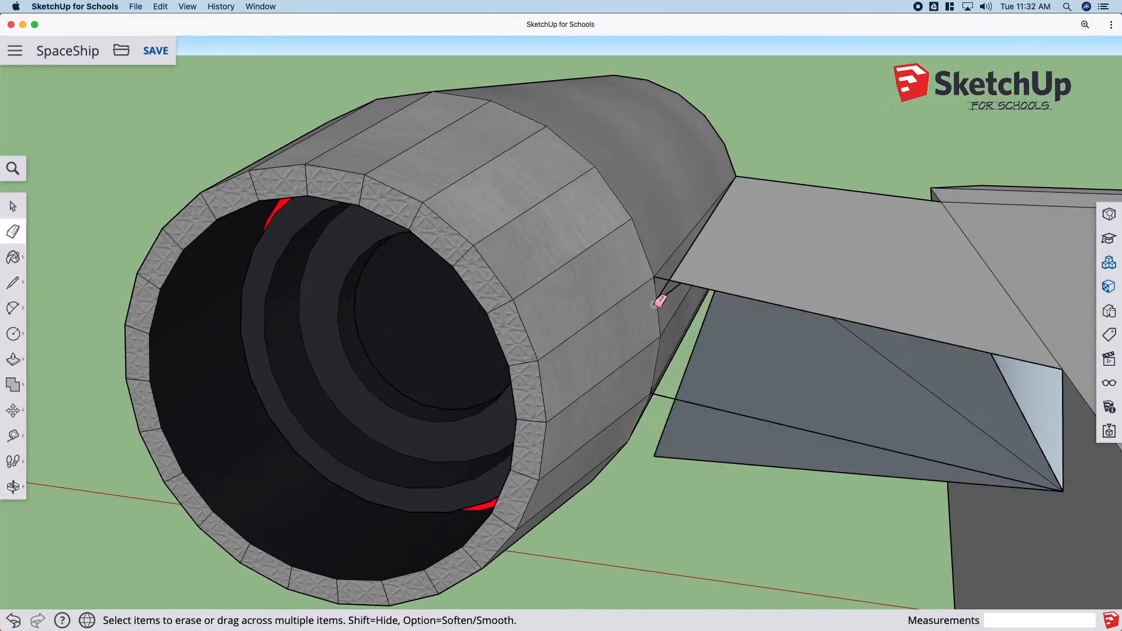
pyautogui.click(657, 459)
pyautogui.press('l')
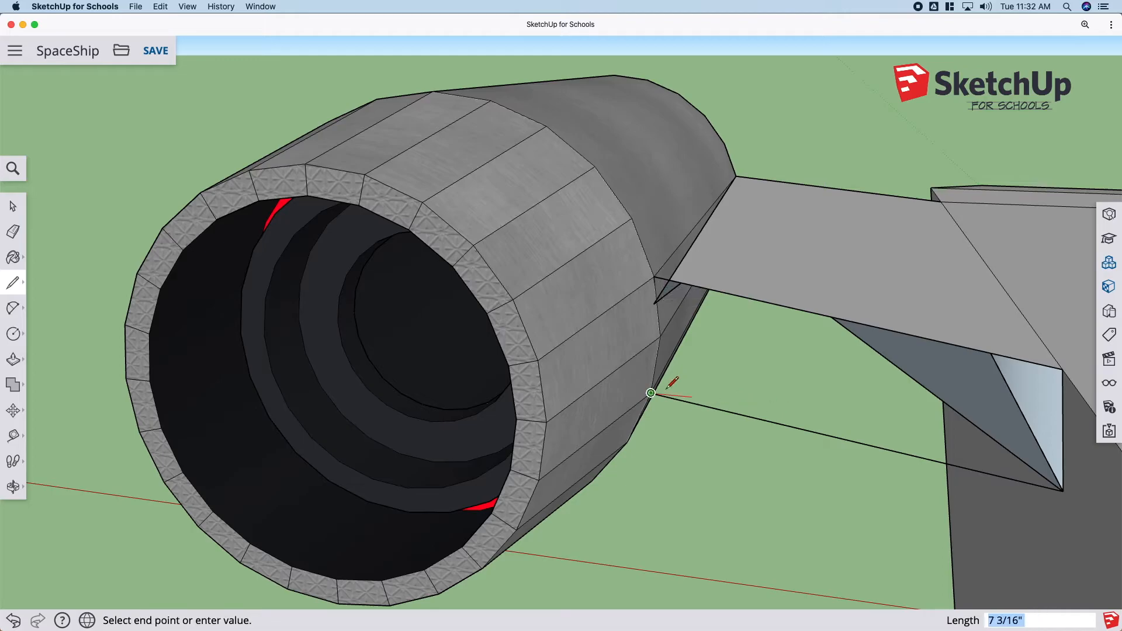
pyautogui.click(1062, 490)
pyautogui.click(656, 280)
pyautogui.press('e')
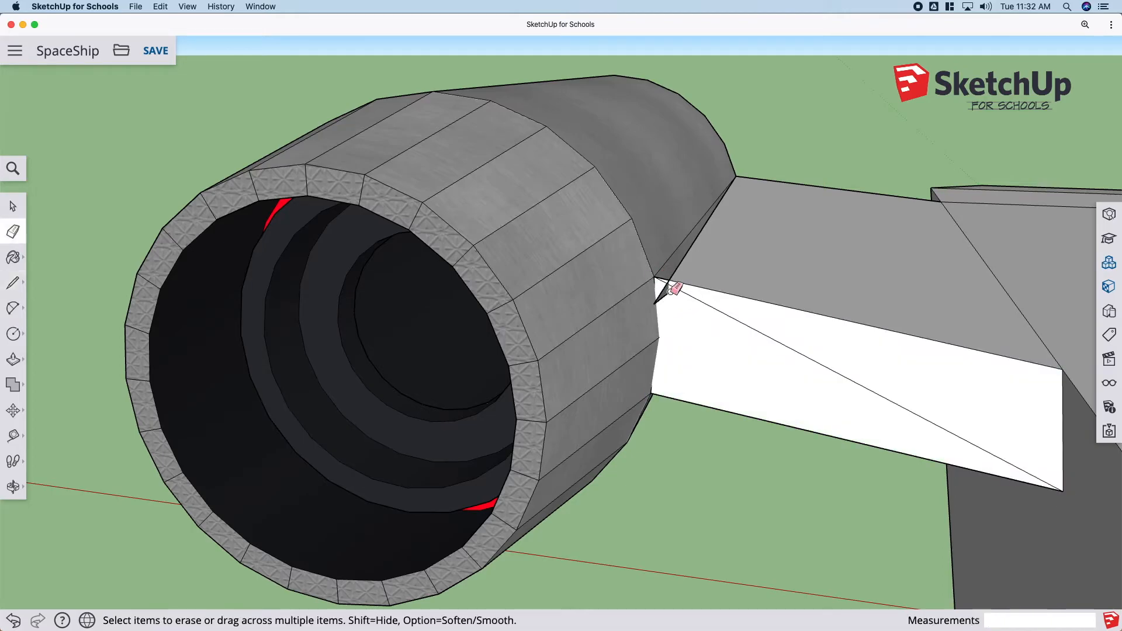
# Step: Draw the block's top outer edge from the engine's upper rear vertex to the front corner and erase the leftover overhanging edges
pyautogui.press('l')
pyautogui.click(654, 278)
pyautogui.click(736, 177)
pyautogui.press('e')
pyautogui.click(684, 256)
pyautogui.click(708, 303)
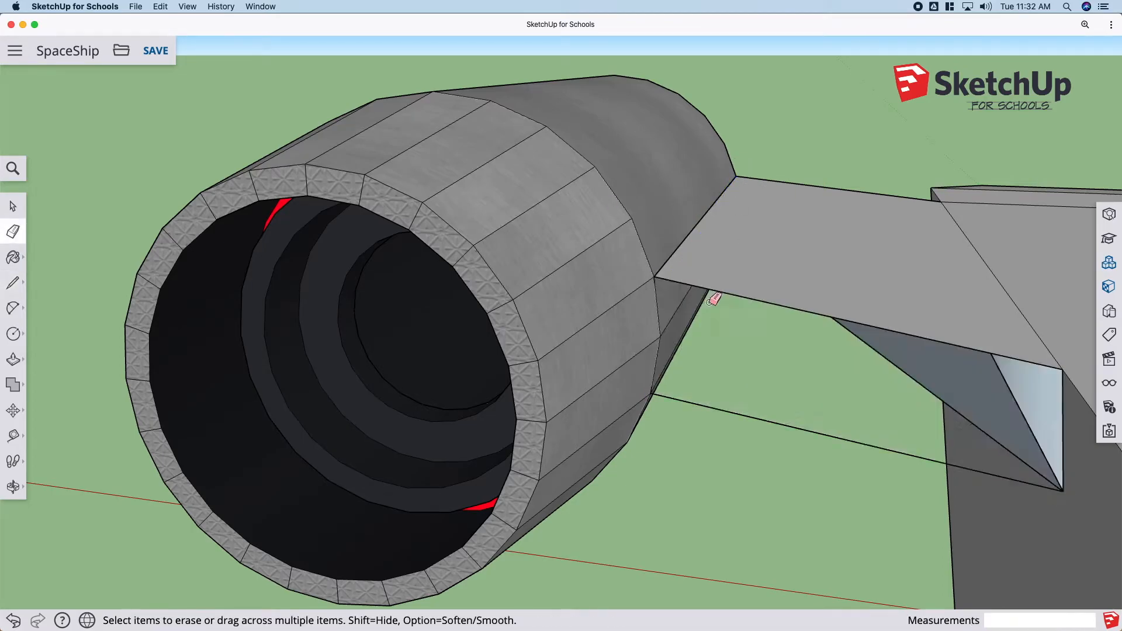
# Step: Redraw the diagonal across the block's rear face and draw a closing line along its underside beside the engine
pyautogui.press('l')
pyautogui.click(1062, 489)
pyautogui.click(655, 279)
pyautogui.moveTo(676, 358); pyautogui.dragTo(839, 437, button='middle')
pyautogui.click(685, 437)
pyautogui.click(718, 563)
# Step: Copy the engine group to the ship's opposite side, rotate its side panel towards the ship and move it about 8' 5 3/8" outward
pyautogui.press('space')
pyautogui.click(836, 334)
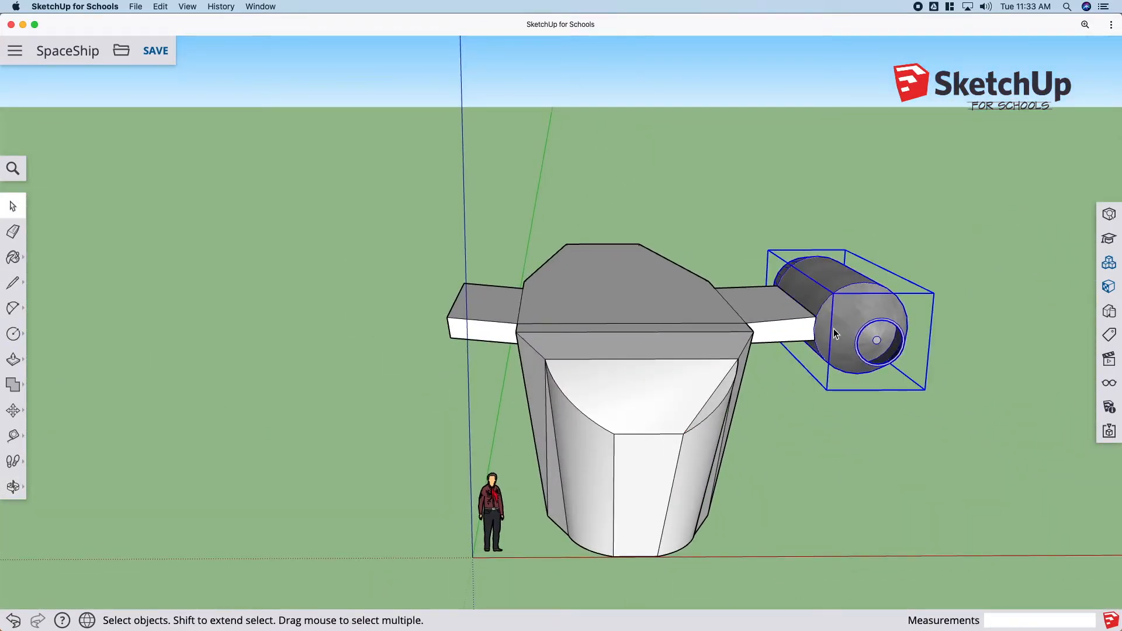
pyautogui.press('m')
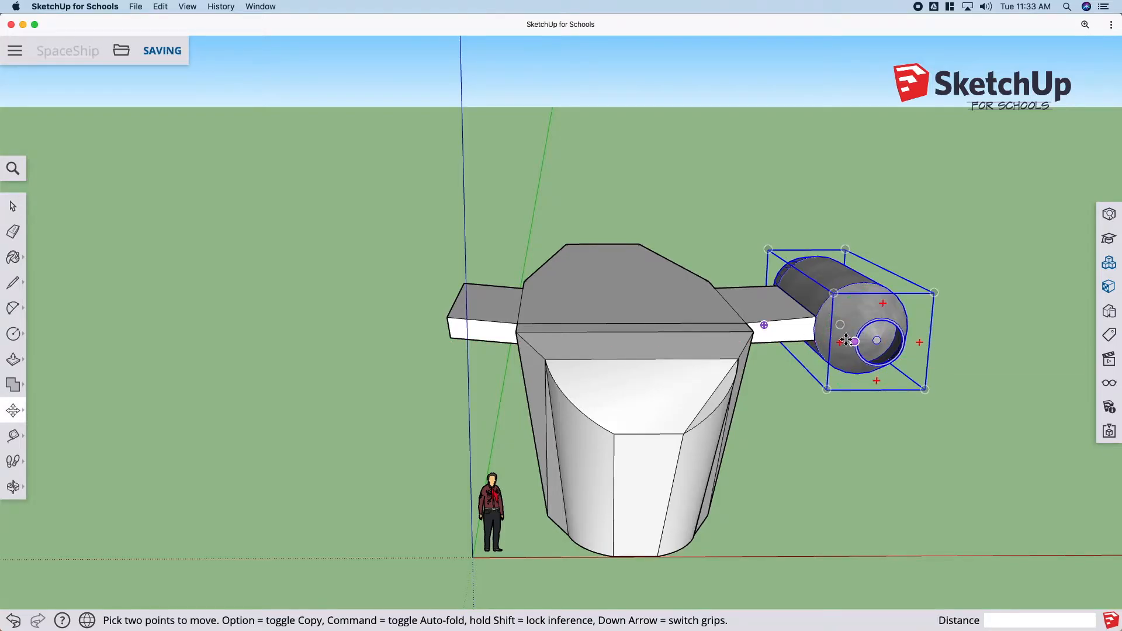
pyautogui.click(817, 318)
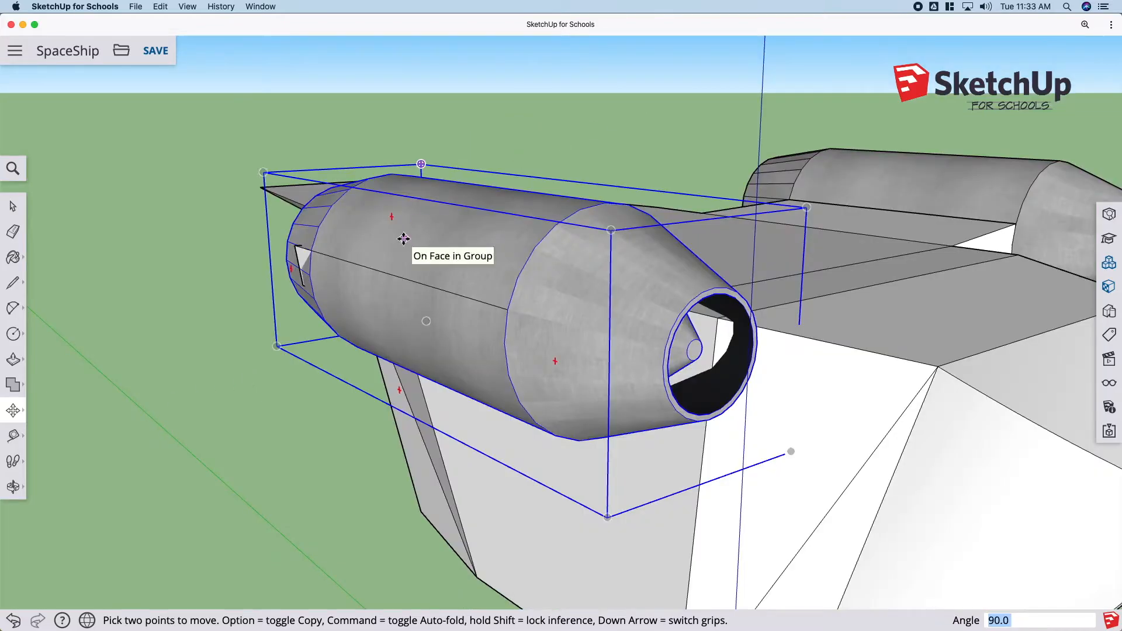
pyautogui.click(633, 285)
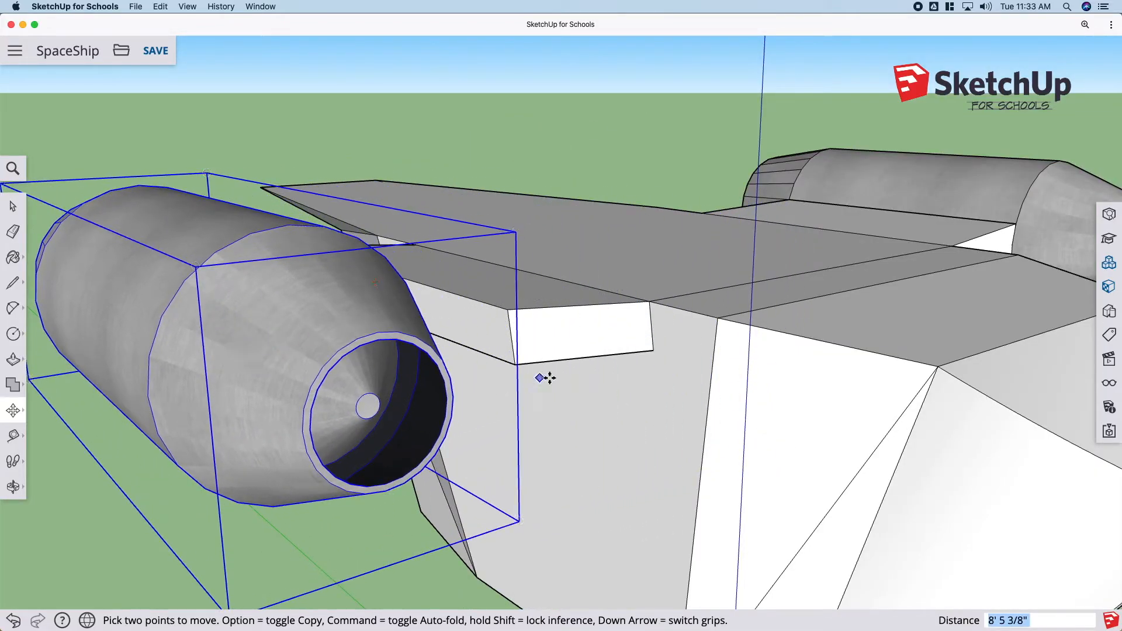
# Step: Move the copied engine by the front vertex of its side panel onto the opposite wing block's upper front outer corner
pyautogui.press('o')
pyautogui.moveTo(639, 370); pyautogui.dragTo(211, 420)
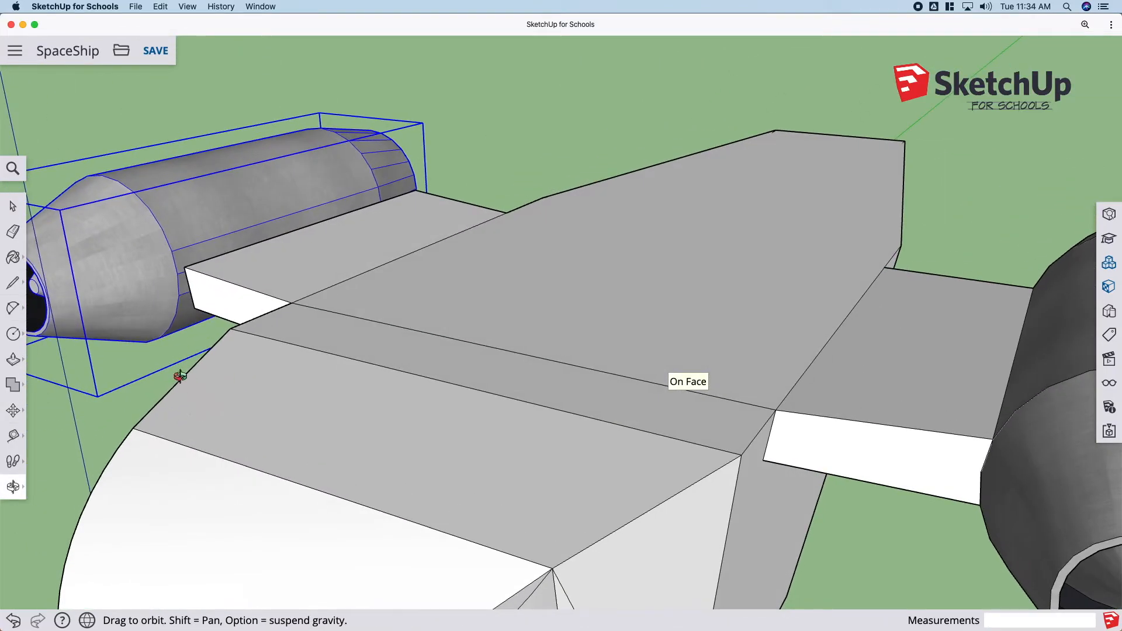
pyautogui.press('m')
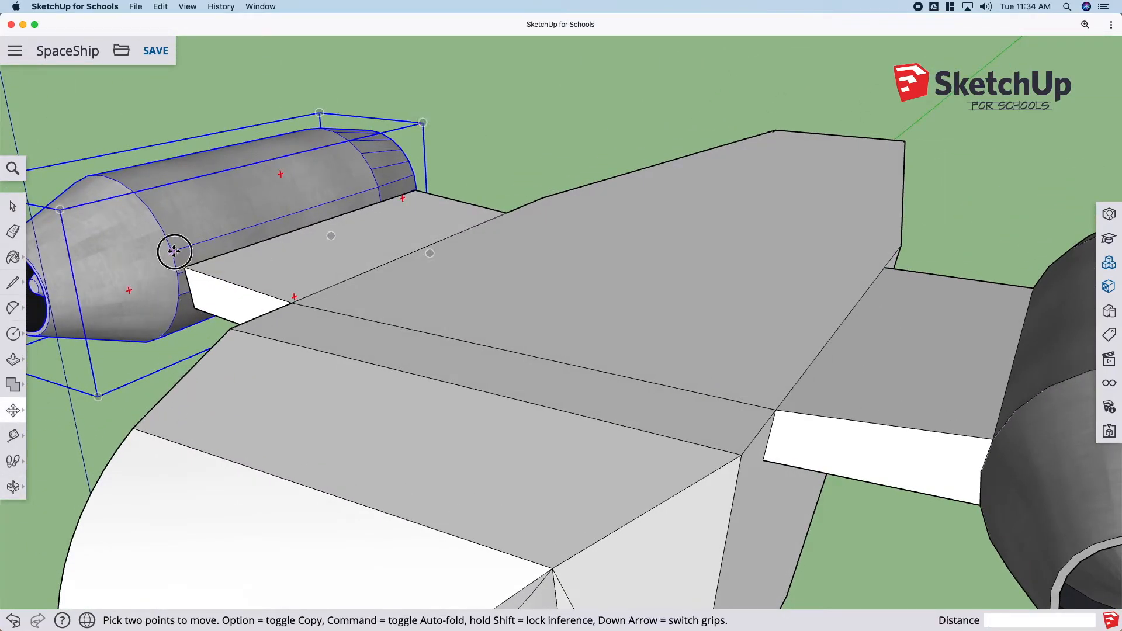
pyautogui.click(173, 251)
pyautogui.click(186, 267)
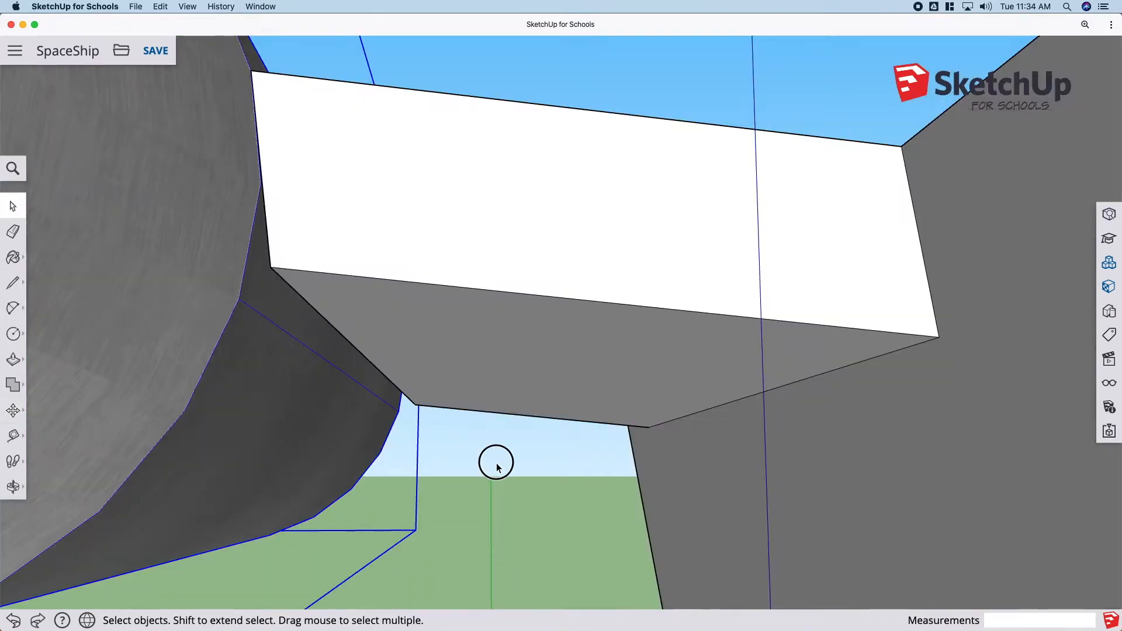
# Step: Pull the opposite wing block's lower front outer corner onto the copied engine's vertex and draw a connecting line
pyautogui.press('m')
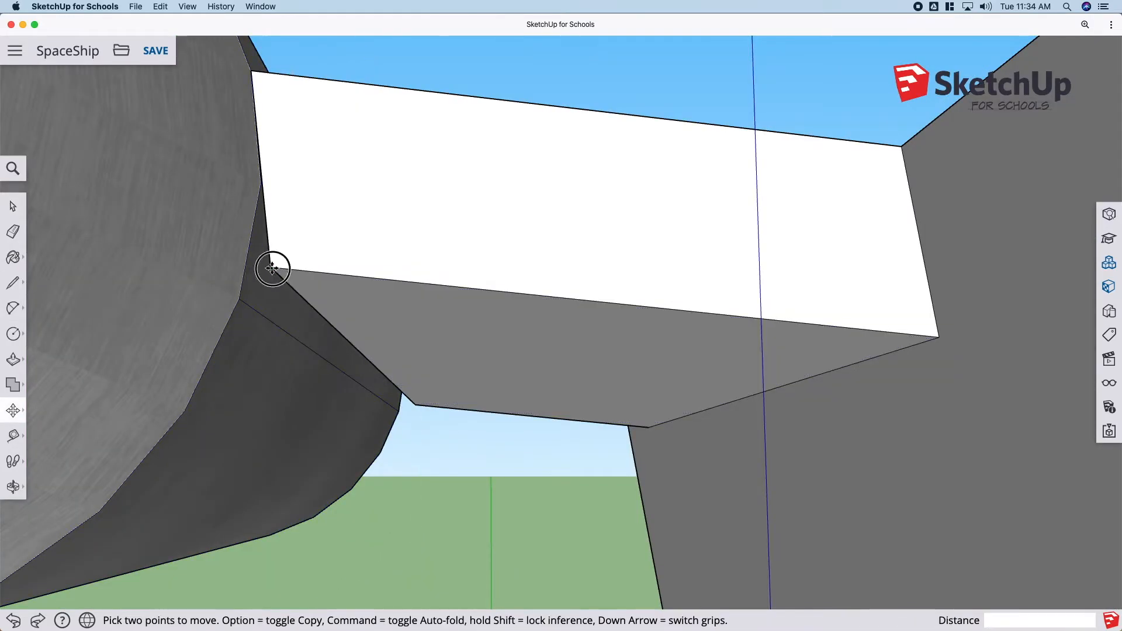
pyautogui.press('l')
pyautogui.click(412, 529)
pyautogui.click(566, 334)
pyautogui.press('o')
pyautogui.moveTo(545, 365); pyautogui.dragTo(729, 307)
# Step: Draw underside lines from the copied engine's lower rear vertex to the opposite block's inner rear and outer front corners
pyautogui.press('l')
pyautogui.click(707, 324)
pyautogui.click(274, 387)
pyautogui.moveTo(558, 495); pyautogui.dragTo(554, 454, button='middle')
pyautogui.click(278, 177)
pyautogui.click(712, 174)
pyautogui.click(655, 242)
# Step: Erase the opposite wing block's overhanging rear outer edges and the leftover stub beside the copied engine
pyautogui.scroll(-5, 686, 229)
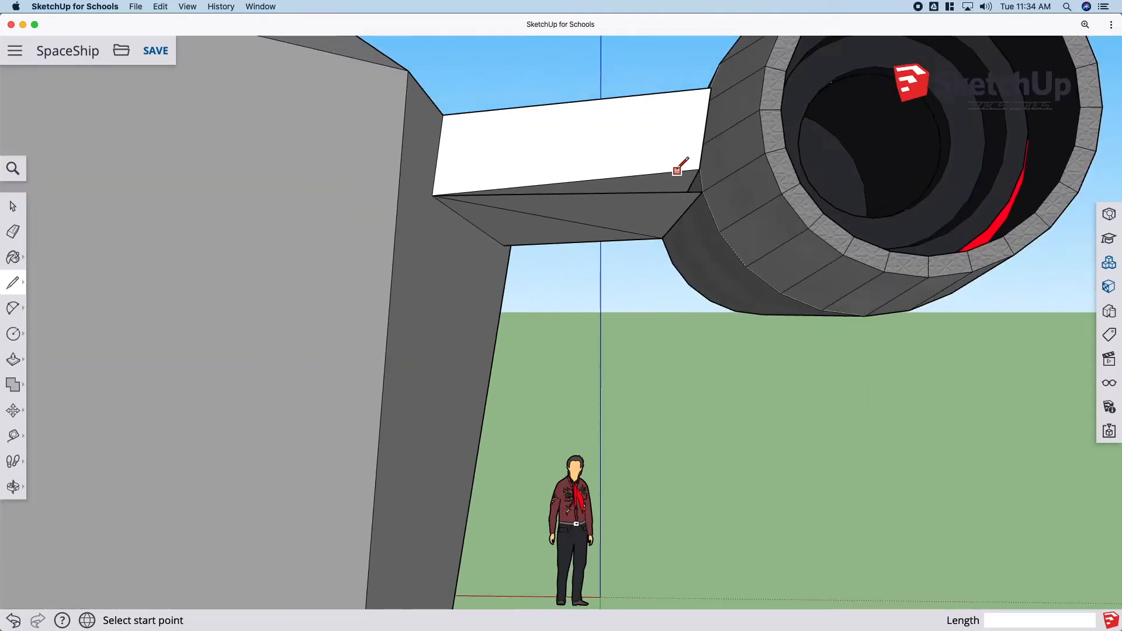
pyautogui.moveTo(676, 170); pyautogui.dragTo(694, 283, button='middle')
pyautogui.press('e')
pyautogui.click(737, 284)
pyautogui.scroll(5, 754, 280)
pyautogui.click(735, 432)
pyautogui.press('l')
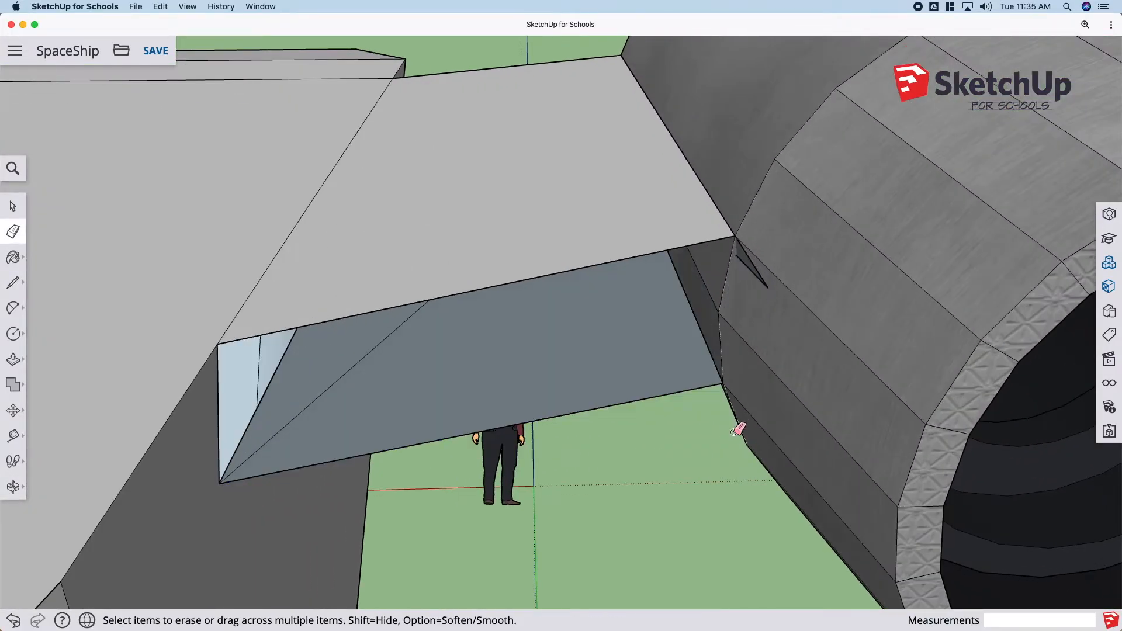
pyautogui.press('e')
pyautogui.click(759, 270)
# Step: Join the copied engine's two rear vertices with a line and close the block's rear face with a diagonal to its upper inner corner
pyautogui.press('l')
pyautogui.click(735, 235)
pyautogui.click(724, 383)
pyautogui.click(723, 384)
pyautogui.click(217, 344)
# Step: Erase a stray edge where the wing block meets the engine
pyautogui.scroll(-5, 488, 413)
pyautogui.moveTo(488, 412)
pyautogui.mouseDown(button='middle')
pyautogui.moveTo(528, 439)
pyautogui.moveTo(573, 278)
pyautogui.moveTo(546, 391)
pyautogui.moveTo(681, 332)
pyautogui.mouseUp(button='middle')
pyautogui.moveTo(713, 425)
pyautogui.mouseDown(button='middle')
pyautogui.moveTo(561, 494)
pyautogui.moveTo(781, 478)
pyautogui.moveTo(832, 306)
pyautogui.moveTo(751, 280)
pyautogui.moveTo(238, 311)
pyautogui.moveTo(312, 320)
pyautogui.mouseUp(button='middle')
pyautogui.scroll(5, 757, 286)
pyautogui.press('e')
pyautogui.click(730, 293)
pyautogui.scroll(-5, 307, 324)
# Step: Draw a diagonal line about 13' 7/16" across the upper rear end of the ship's body
pyautogui.moveTo(190, 314); pyautogui.dragTo(549, 309, button='middle')
pyautogui.press('l')
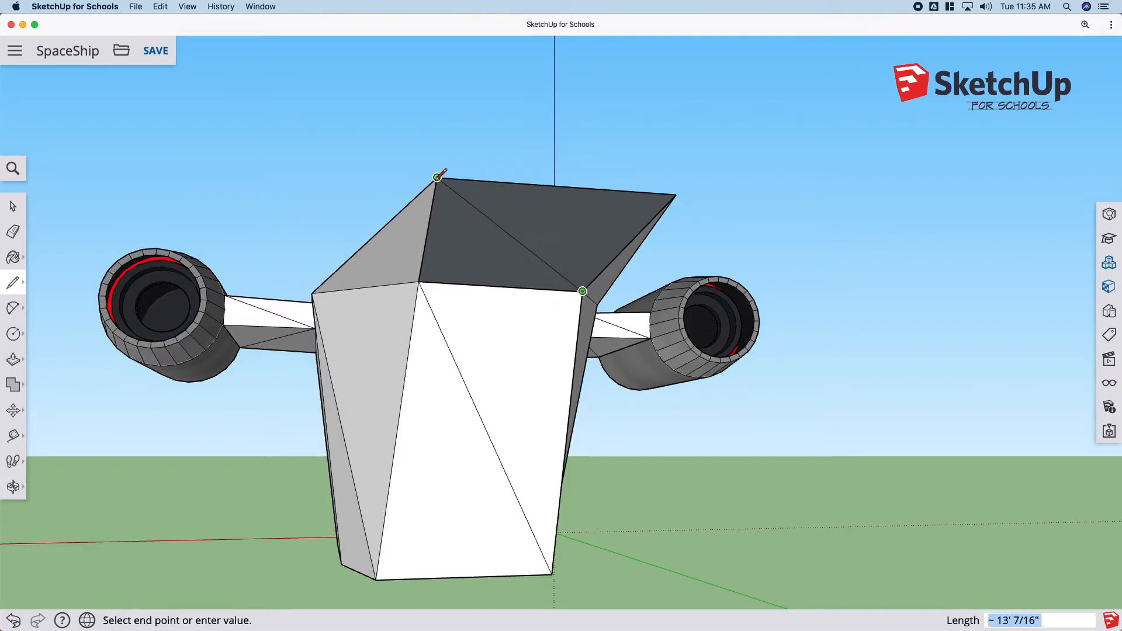
pyautogui.click(437, 176)
# Step: Erase the curved edge along the top of one rounded side of the ship's nose
pyautogui.moveTo(519, 289); pyautogui.dragTo(678, 434, button='middle')
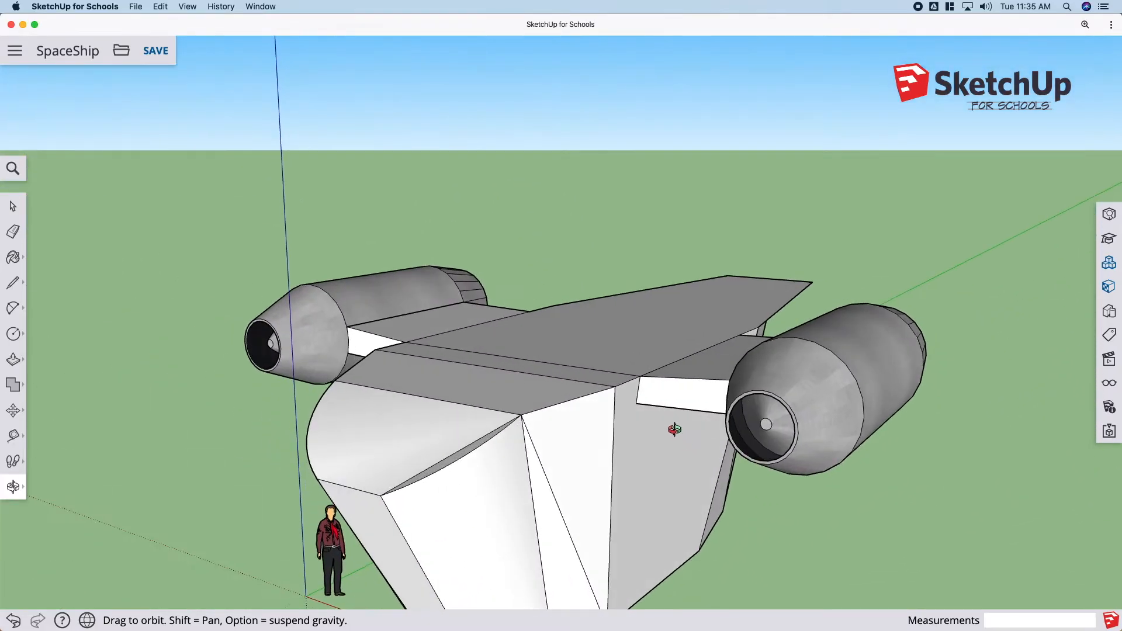
pyautogui.moveTo(449, 415); pyautogui.dragTo(602, 434, button='middle')
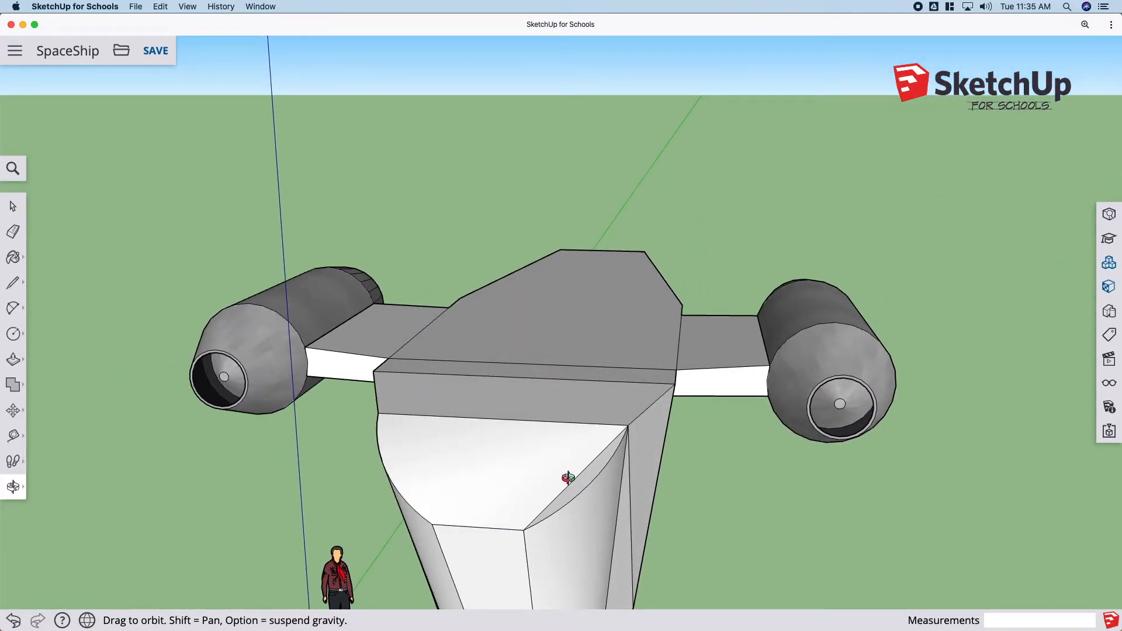
pyautogui.scroll(-3, 500, 513)
pyautogui.scroll(5, 503, 520)
pyautogui.moveTo(506, 528); pyautogui.dragTo(552, 440)
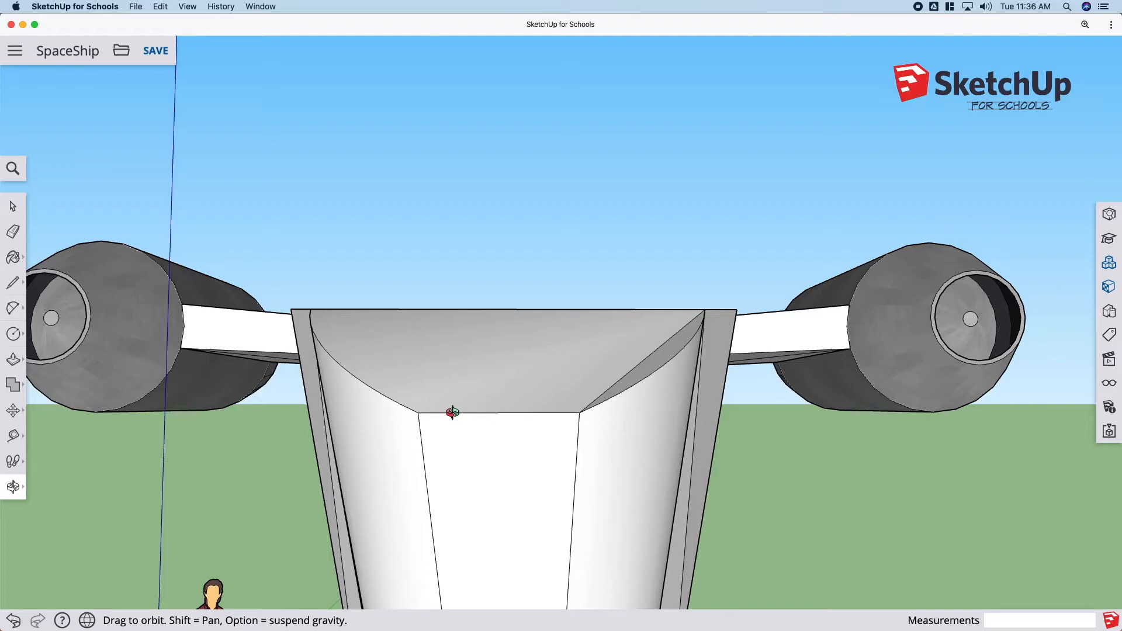
pyautogui.press('l')
pyautogui.moveTo(457, 415); pyautogui.dragTo(440, 426, button='middle')
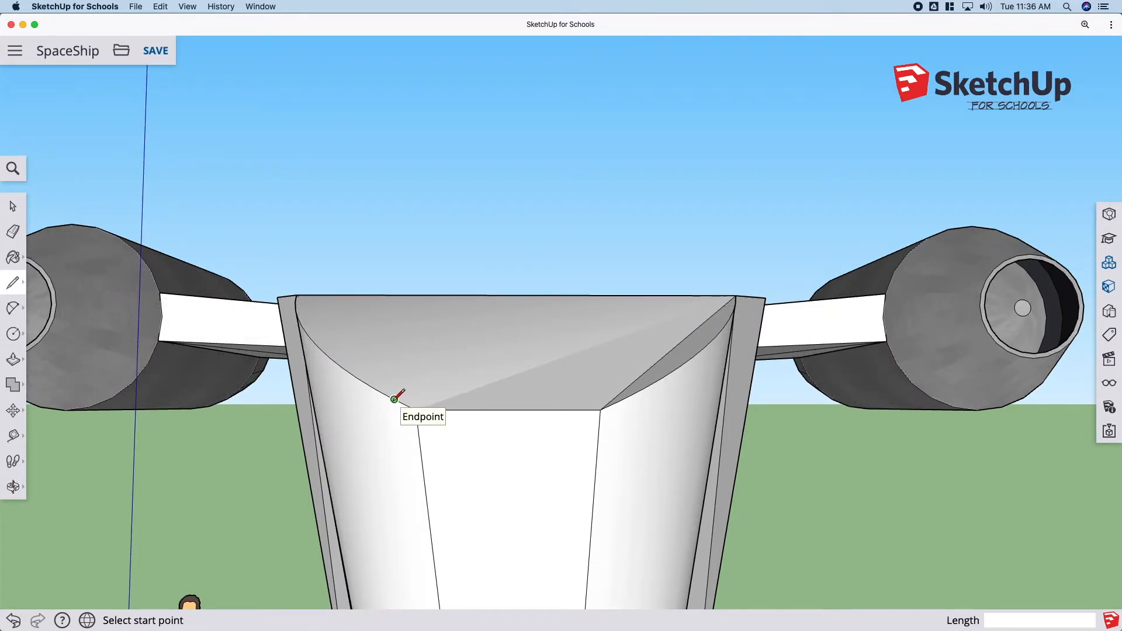
pyautogui.press('e')
pyautogui.moveTo(398, 397); pyautogui.dragTo(426, 283, button='middle')
pyautogui.click(431, 285)
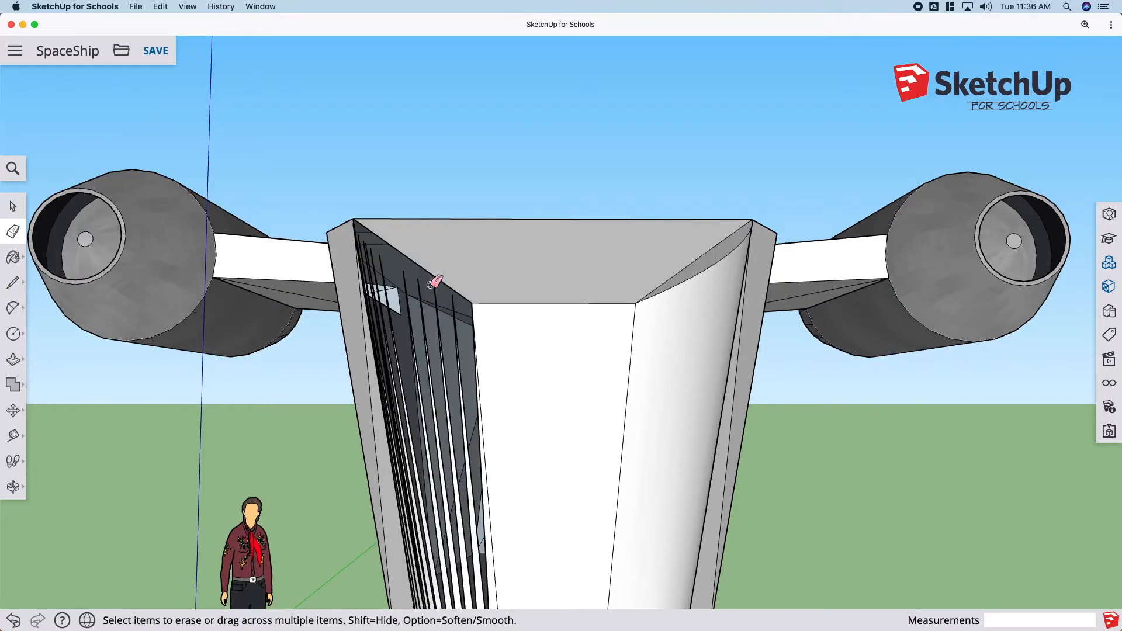
# Step: Draw a straight line about 4' 1 7/16" across the ends of the curved bottom edge of the opened nose side
pyautogui.moveTo(498, 504); pyautogui.dragTo(675, 260, button='middle')
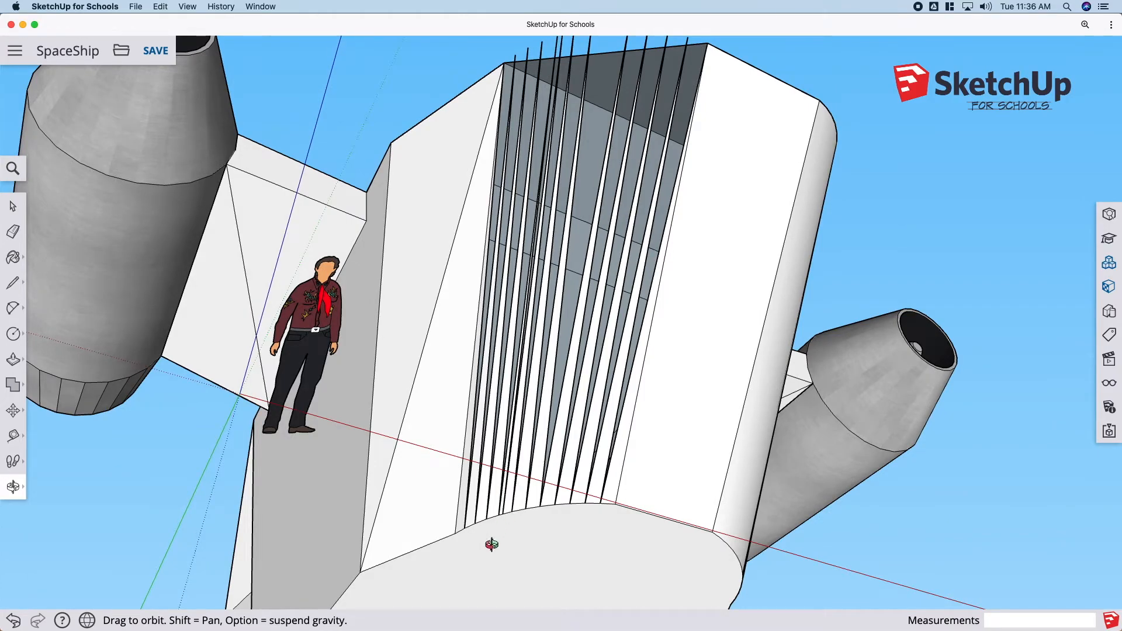
pyautogui.press('l')
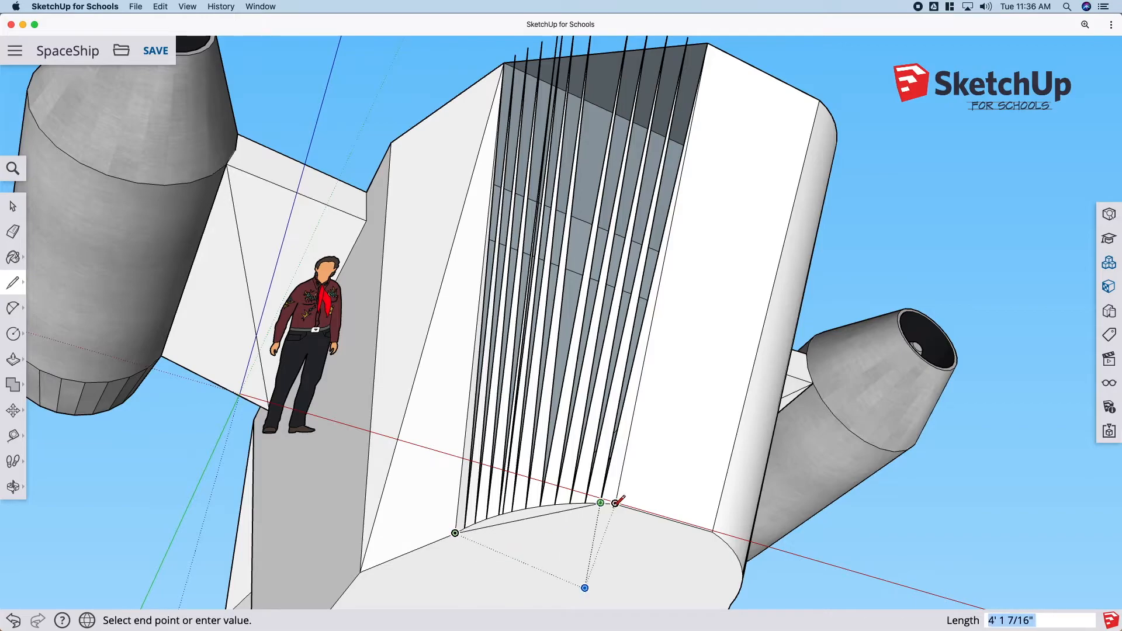
pyautogui.press('Escape')
pyautogui.scroll(3, 617, 502)
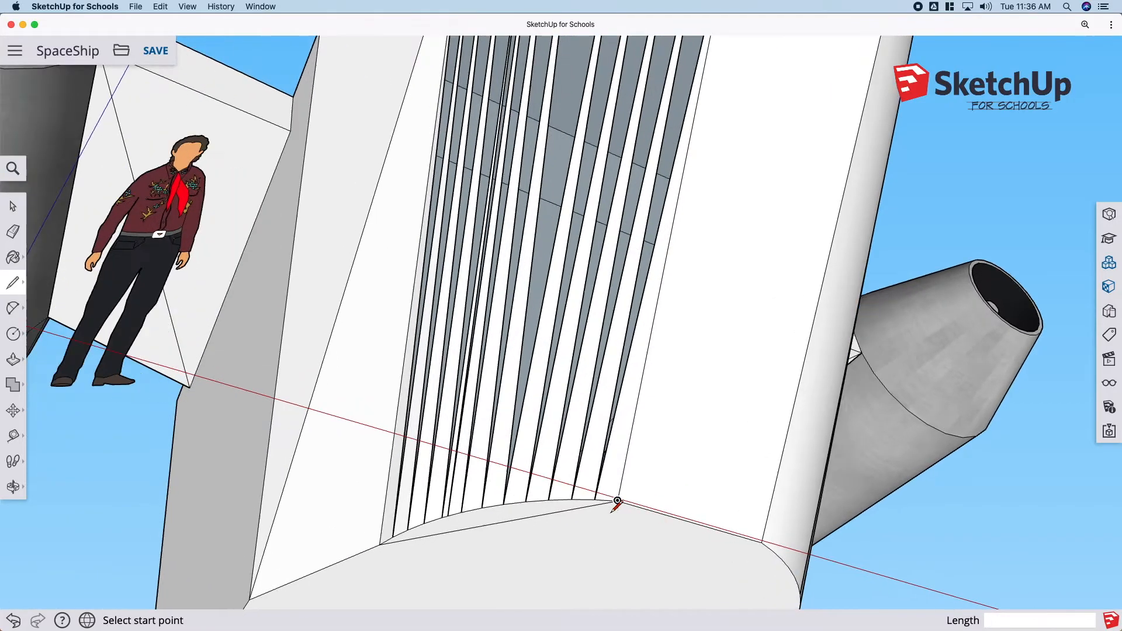
# Step: Draw a diagonal line about 15' 2 1/8" across the opened nose side and erase the leftover edges of the old curve
pyautogui.scroll(-5, 620, 500)
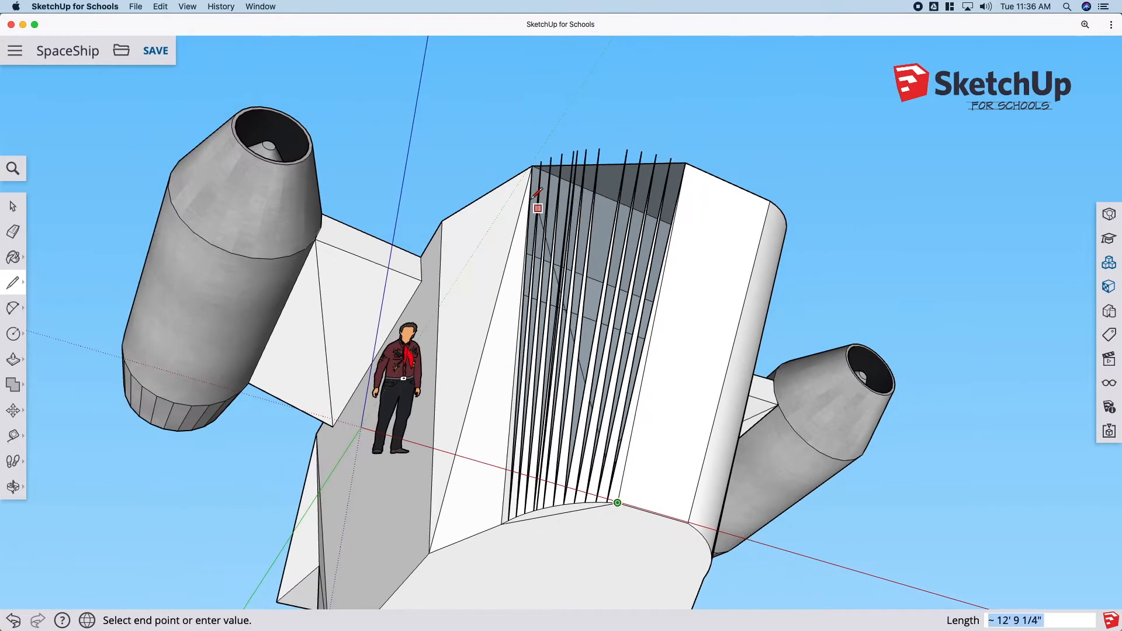
pyautogui.click(532, 172)
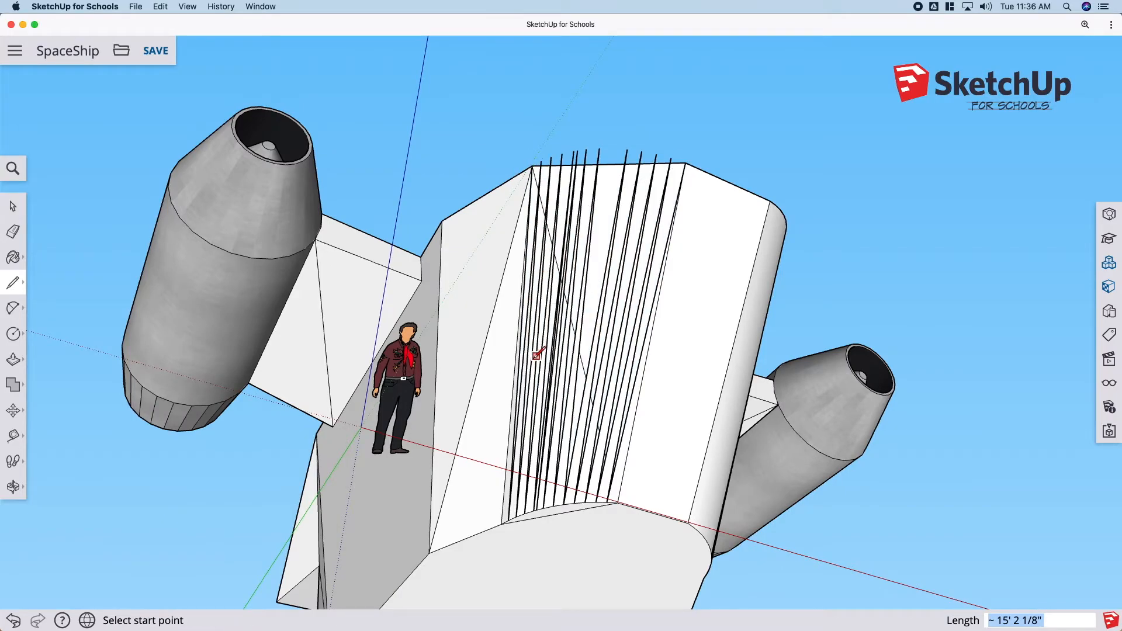
pyautogui.press('e')
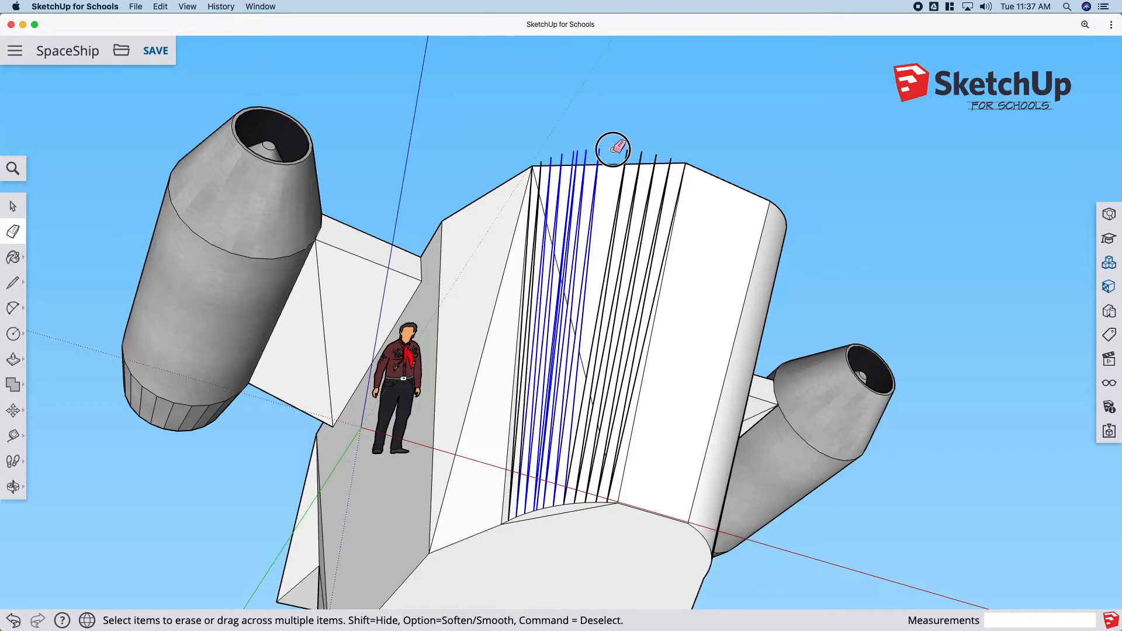
pyautogui.moveTo(656, 154); pyautogui.dragTo(614, 154)
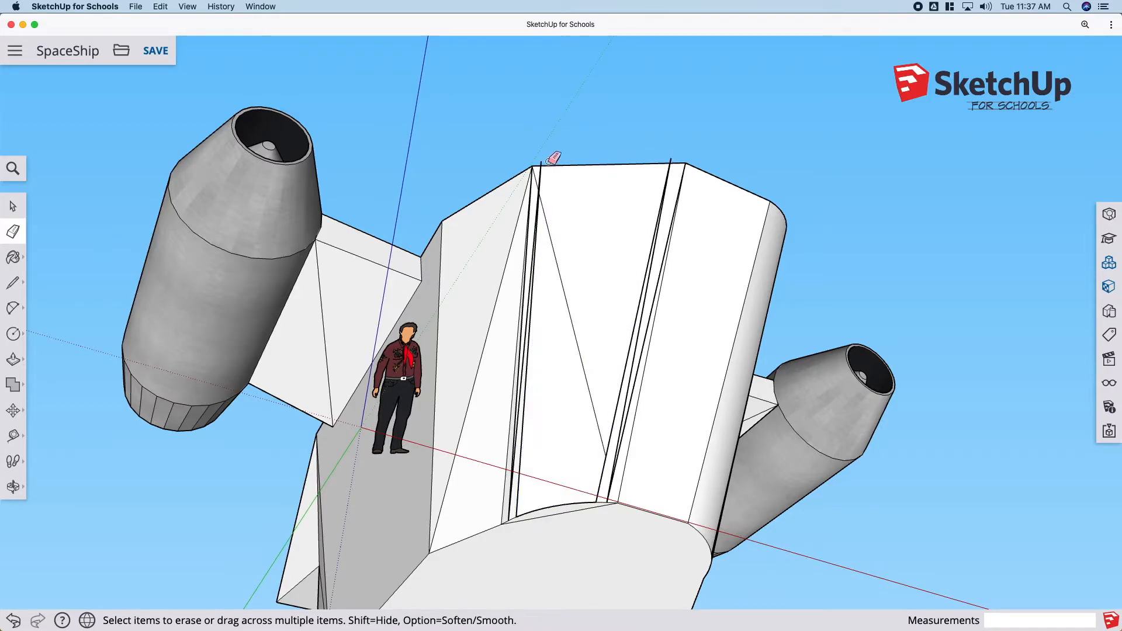
pyautogui.moveTo(652, 256); pyautogui.dragTo(647, 326)
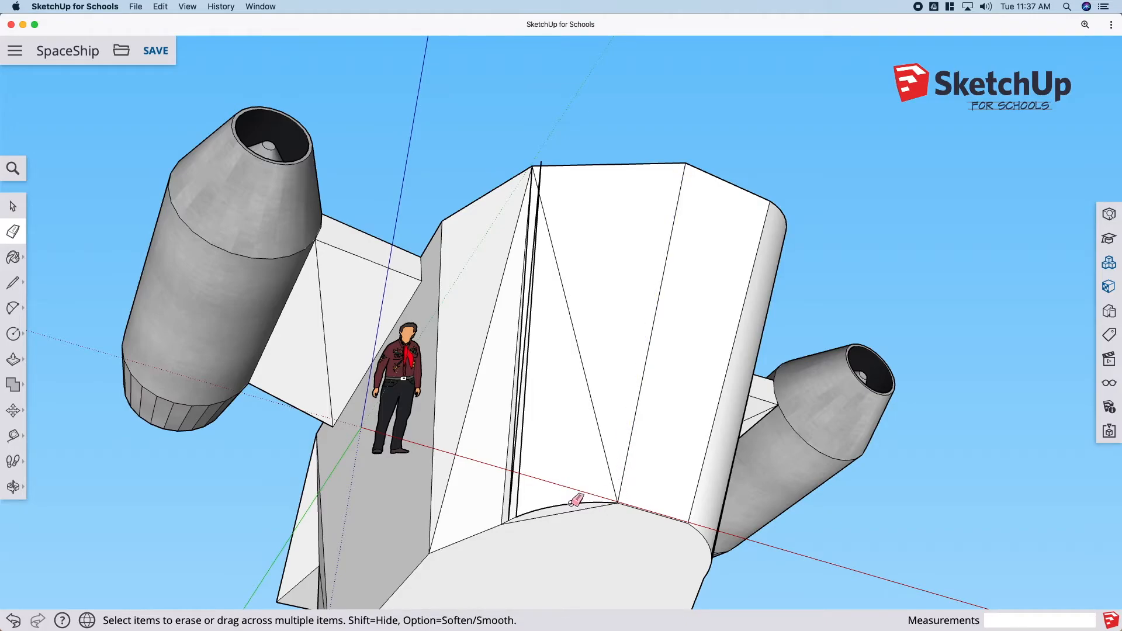
pyautogui.moveTo(570, 502); pyautogui.dragTo(571, 502)
# Step: Draw a straight line across the ends of the curved bottom edge on the other rounded side of the nose
pyautogui.press('l')
pyautogui.click(688, 524)
pyautogui.click(704, 578)
# Step: Erase the curved edges and leftover strips of the remaining rounded nose side, undoing one erasure along the way
pyautogui.moveTo(724, 335)
pyautogui.mouseDown(button='middle')
pyautogui.moveTo(601, 457)
pyautogui.moveTo(609, 481)
pyautogui.mouseUp(button='middle')
pyautogui.press('e')
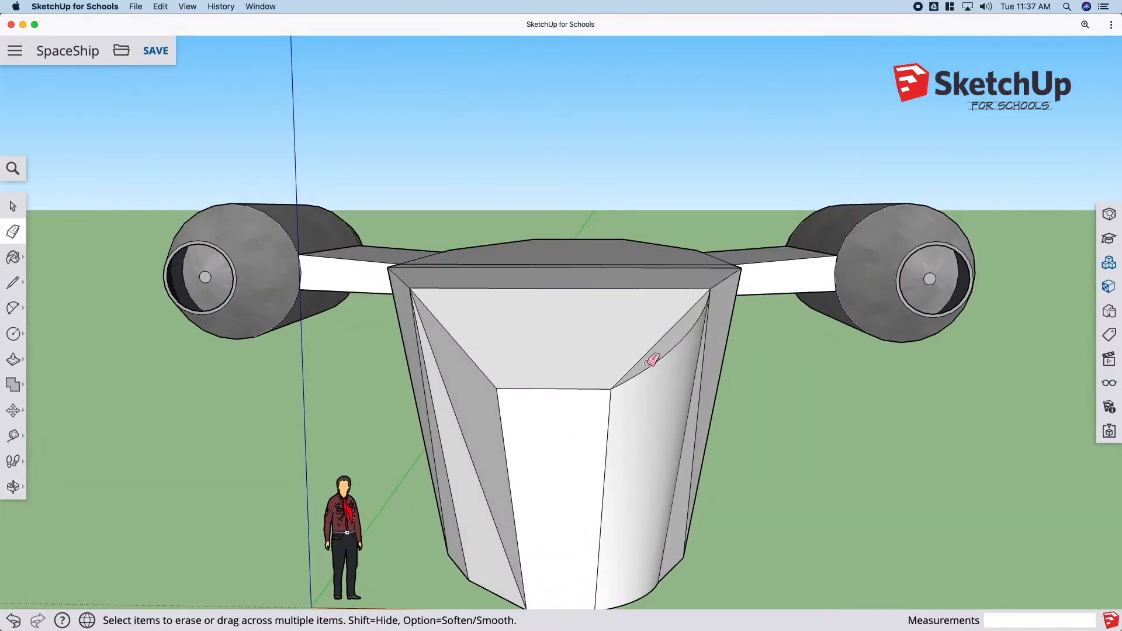
pyautogui.click(655, 366)
pyautogui.click(624, 390)
pyautogui.moveTo(643, 384)
pyautogui.mouseDown()
pyautogui.moveTo(651, 373)
pyautogui.moveTo(640, 530)
pyautogui.moveTo(670, 396)
pyautogui.mouseUp()
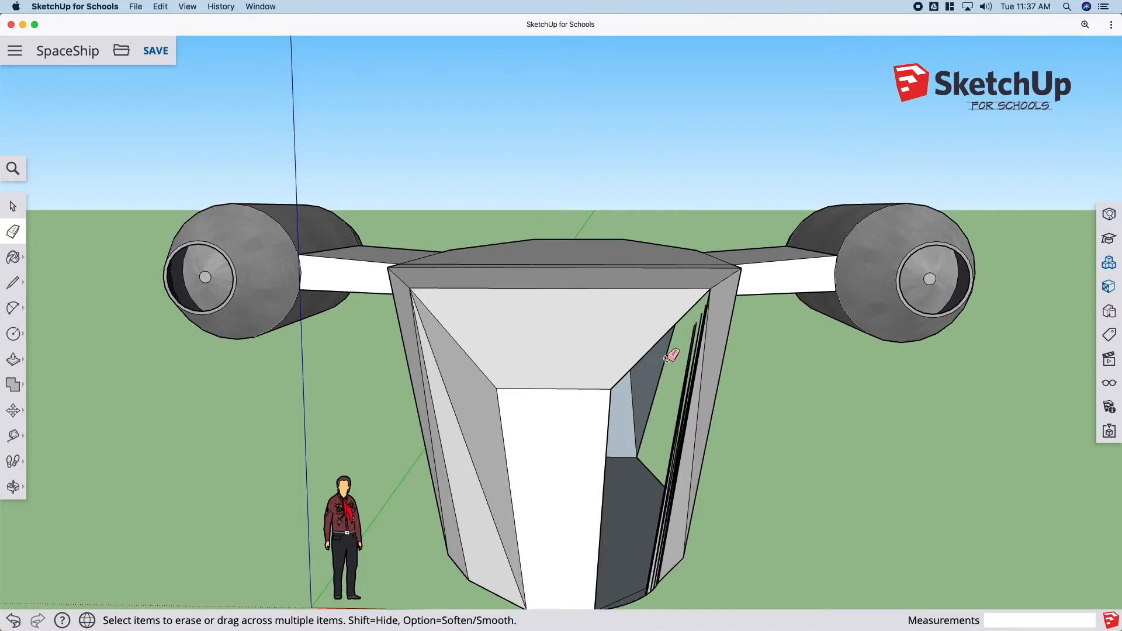
pyautogui.press('super+z')
pyautogui.moveTo(759, 431); pyautogui.dragTo(500, 432, button='middle')
pyautogui.moveTo(501, 432)
pyautogui.mouseDown()
pyautogui.moveTo(504, 446)
pyautogui.moveTo(547, 428)
pyautogui.mouseUp()
pyautogui.scroll(4, 584, 581)
pyautogui.scroll(-6, 543, 518)
pyautogui.moveTo(543, 519); pyautogui.dragTo(653, 489, button='middle')
# Step: Draw a diagonal line across the opening of the second nose side to close it with flat faces
pyautogui.press('l')
pyautogui.click(614, 508)
pyautogui.click(687, 287)
pyautogui.scroll(3, 522, 402)
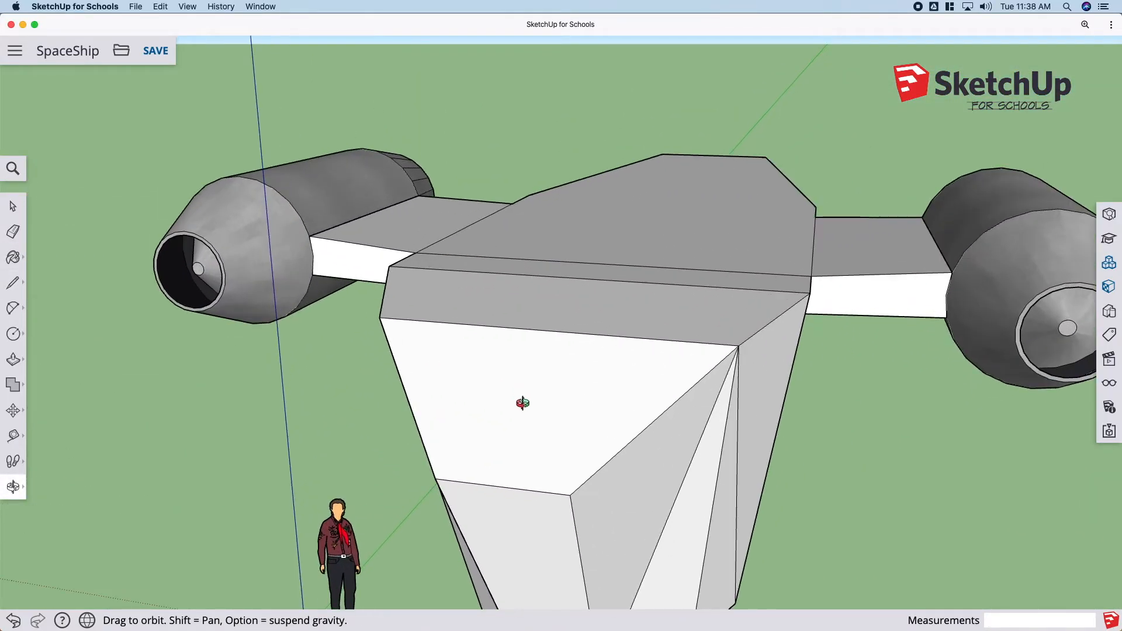
pyautogui.press('f')
pyautogui.press('space')
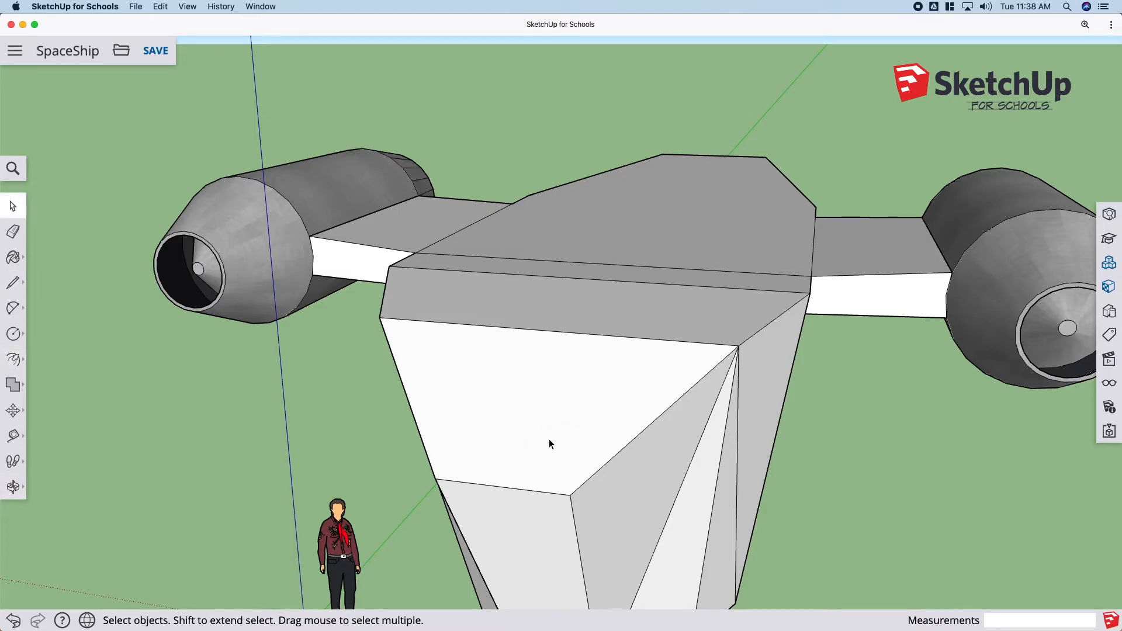
pyautogui.click(507, 438)
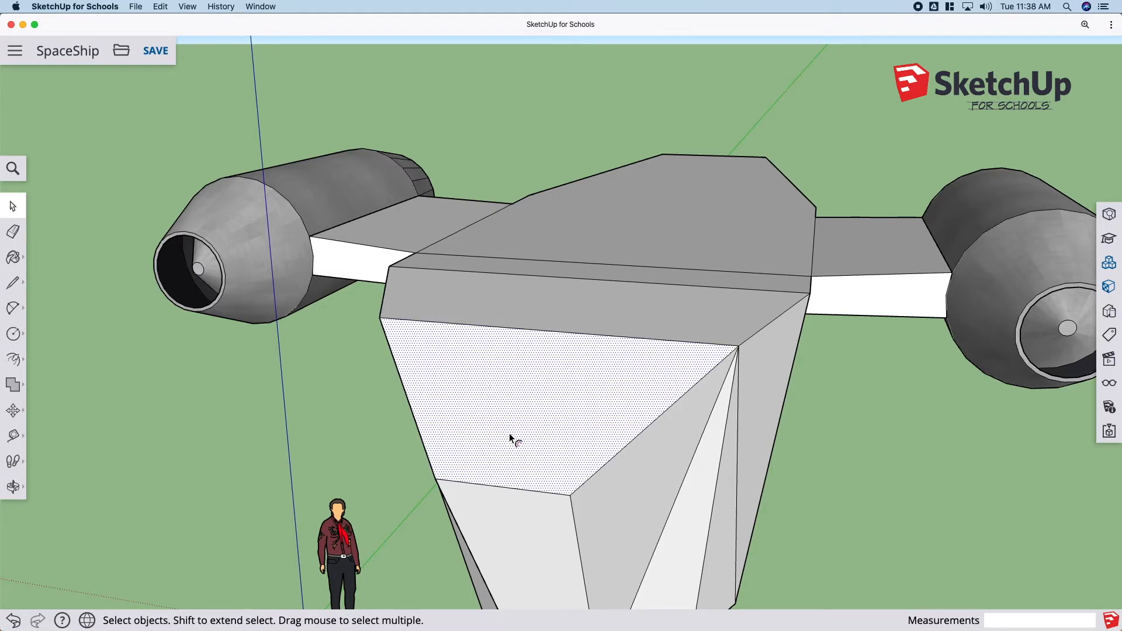
pyautogui.press('f')
pyautogui.press('p')
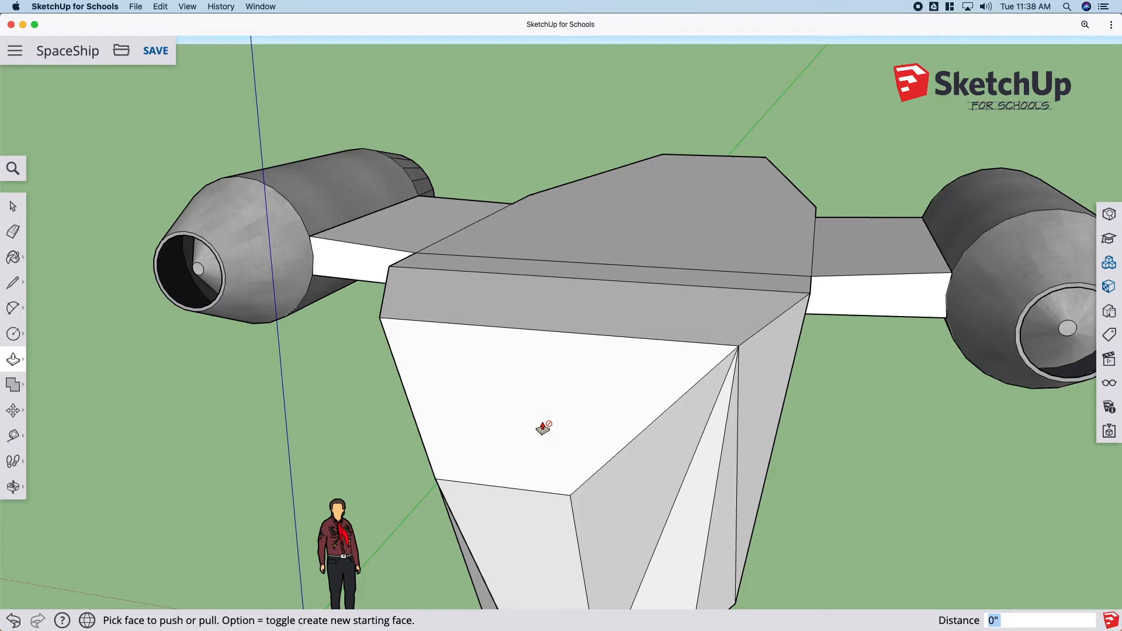
pyautogui.press('o')
# Step: Draw a rectangle on the white sloping front face of the nose for the cockpit window
pyautogui.moveTo(449, 431); pyautogui.dragTo(834, 244)
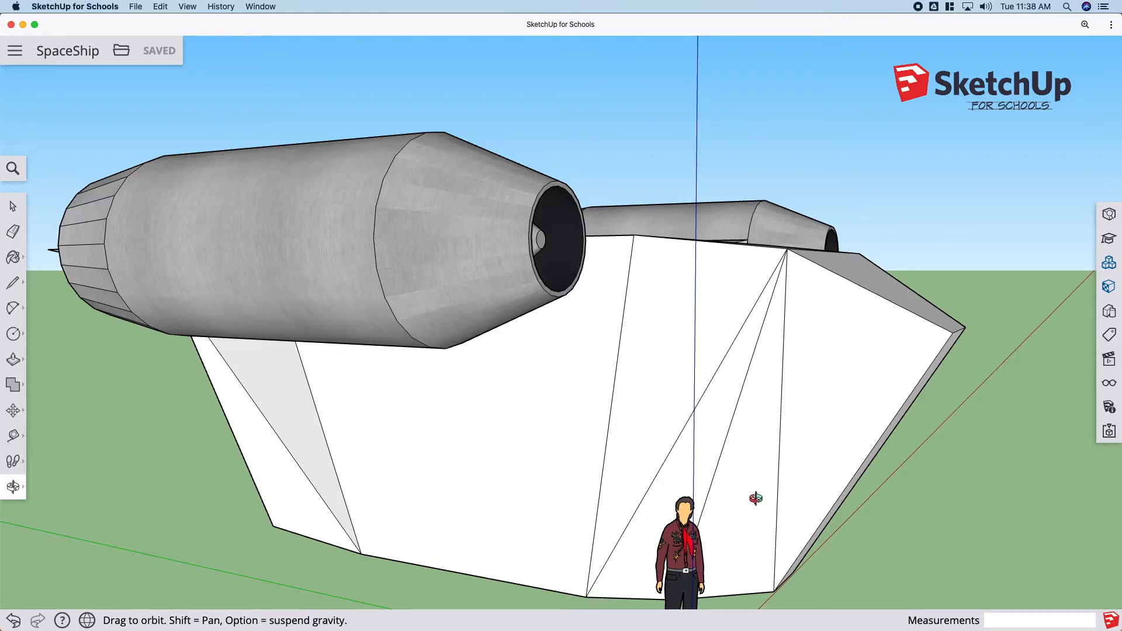
pyautogui.moveTo(776, 289); pyautogui.dragTo(429, 387)
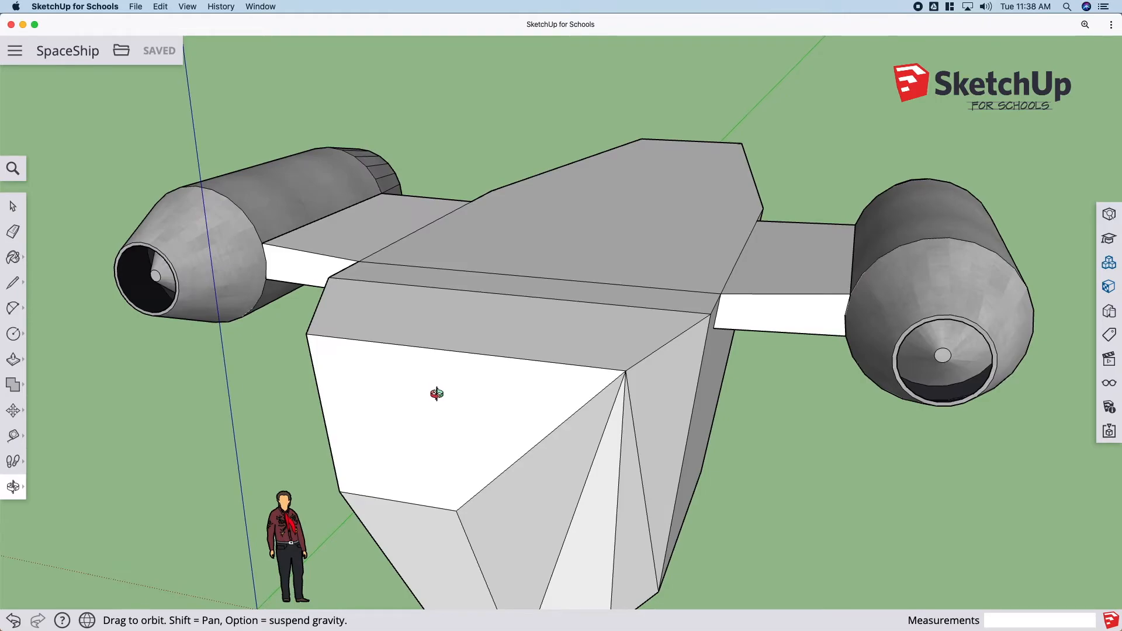
pyautogui.press('r')
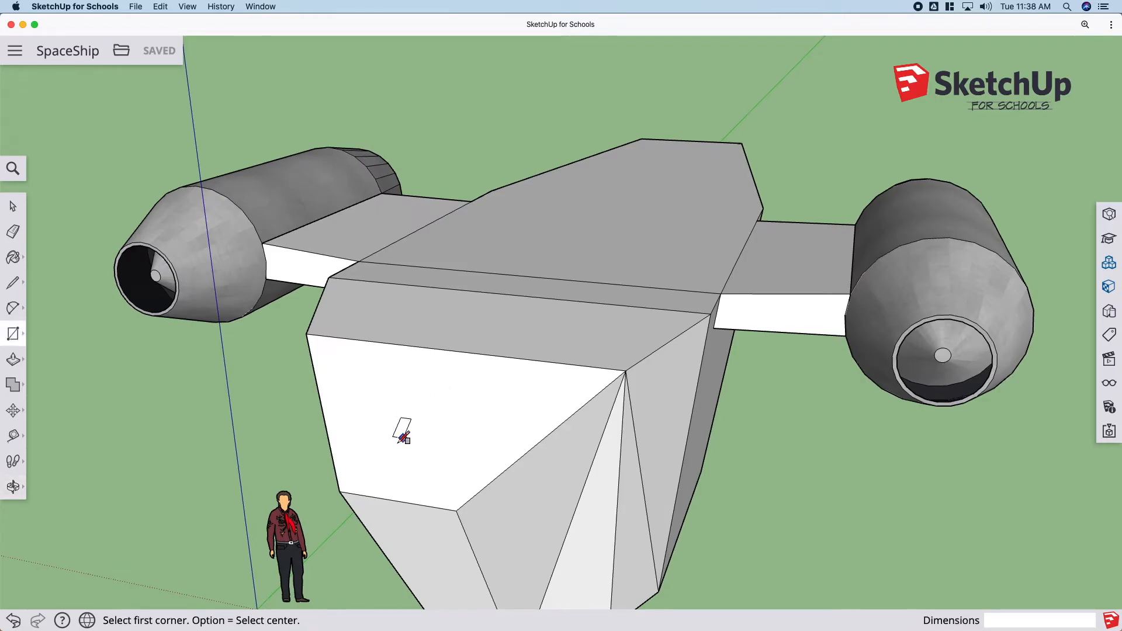
pyautogui.click(359, 473)
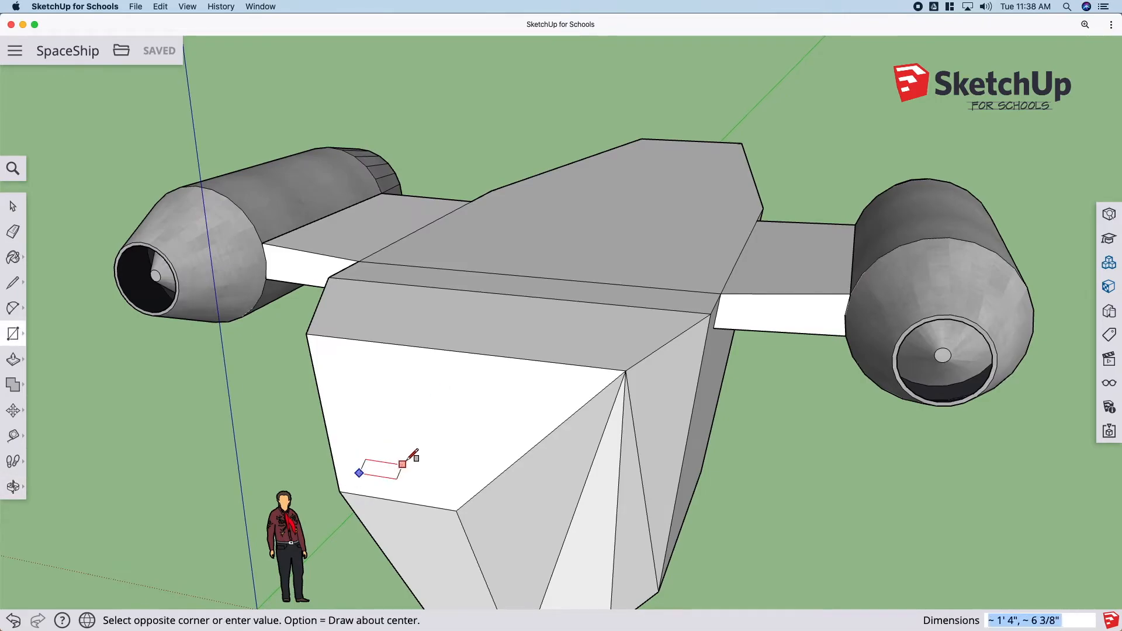
pyautogui.click(490, 400)
# Step: Extend the rectangle's two long sides with lines up the front face and across the sloped panel behind it
pyautogui.press('l')
pyautogui.click(484, 399)
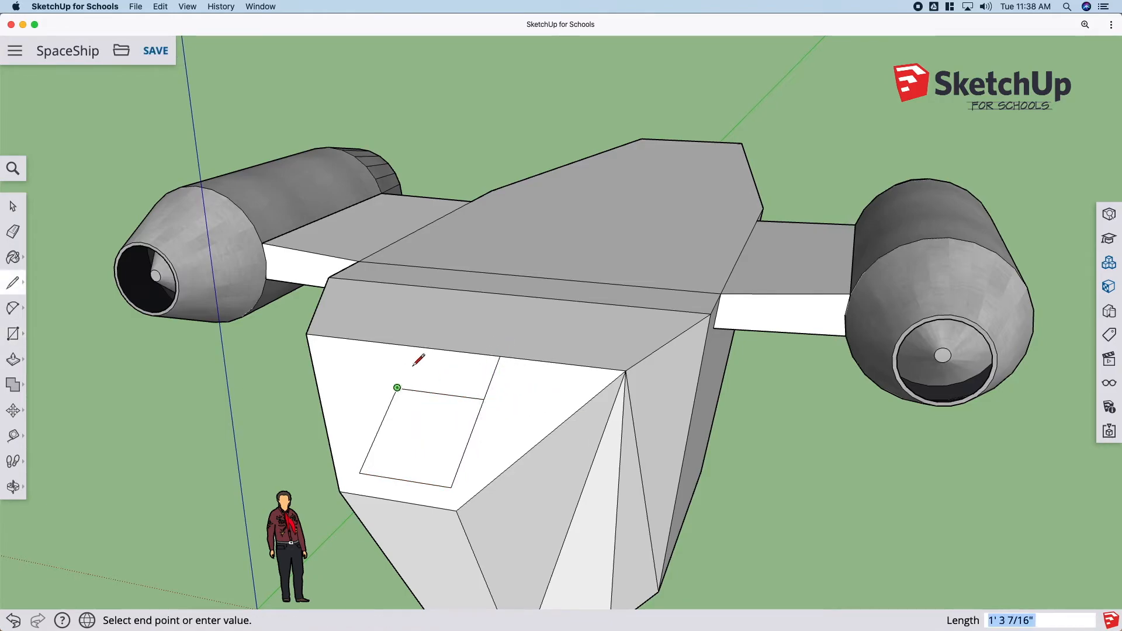
pyautogui.click(501, 355)
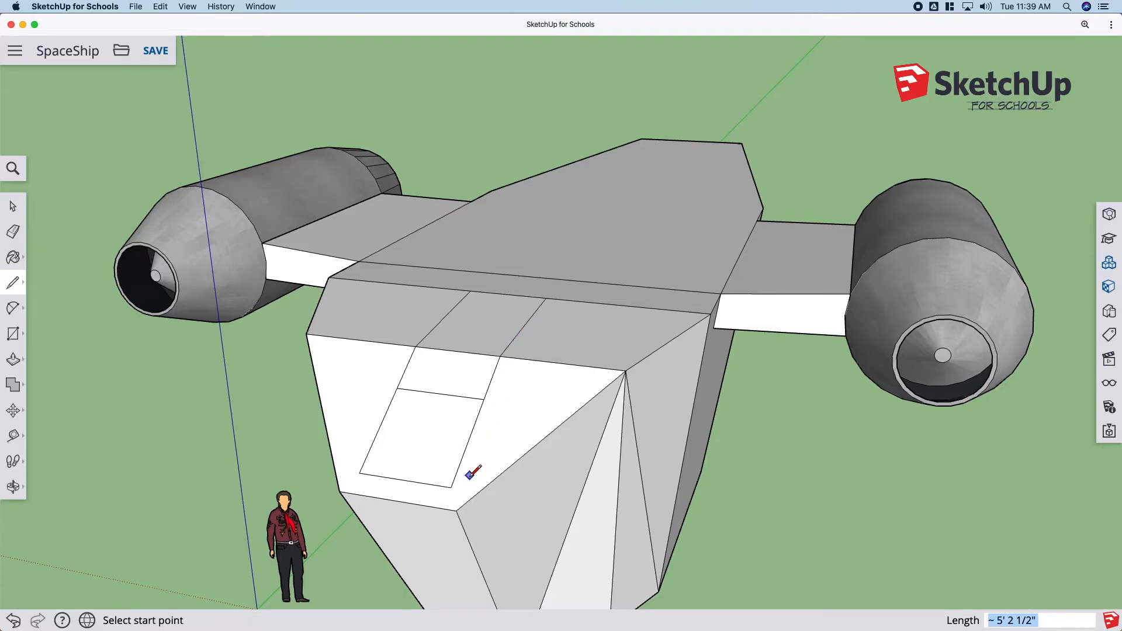
# Step: Push/Pull the strip above the window rectangle outward into a raised cockpit block
pyautogui.press('p')
pyautogui.moveTo(455, 381); pyautogui.dragTo(458, 363)
pyautogui.click(454, 430)
# Step: Draw lines from the raised block's upper corners back along the nose panel and from its lower corners down to the rectangle
pyautogui.press('l')
pyautogui.click(495, 340)
pyautogui.click(546, 298)
pyautogui.click(409, 331)
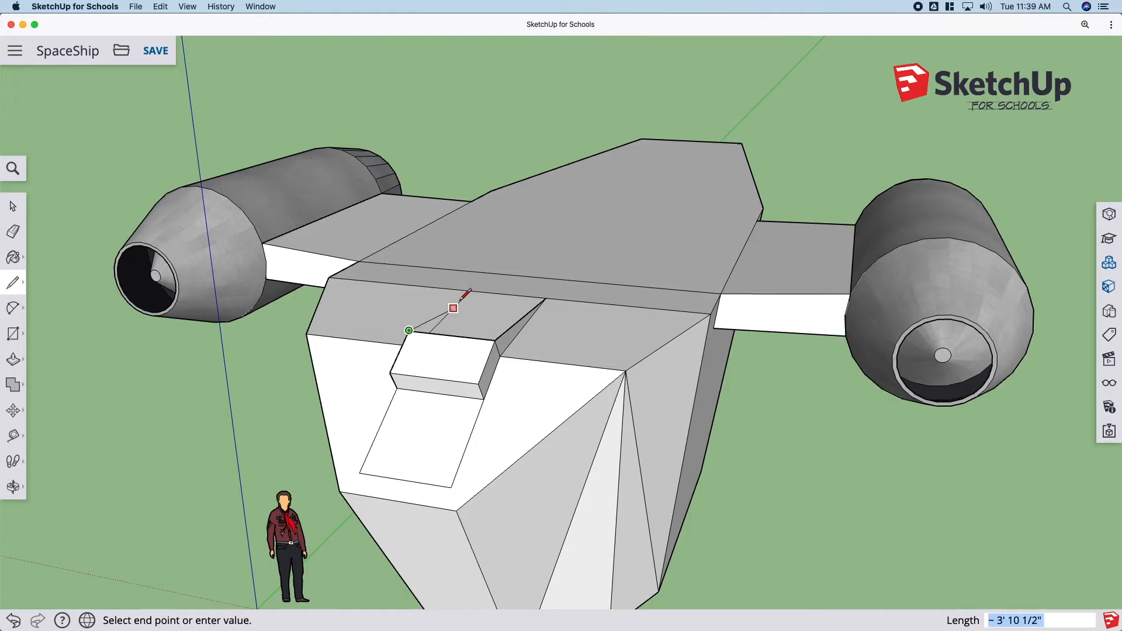
pyautogui.click(470, 291)
pyautogui.click(479, 384)
pyautogui.click(389, 373)
# Step: Draw lines across the ship's body joining the front wing corners, about 26' 1 1/8" apart, and the rear wing corners at the engines
pyautogui.press('o')
pyautogui.moveTo(387, 477); pyautogui.dragTo(260, 372)
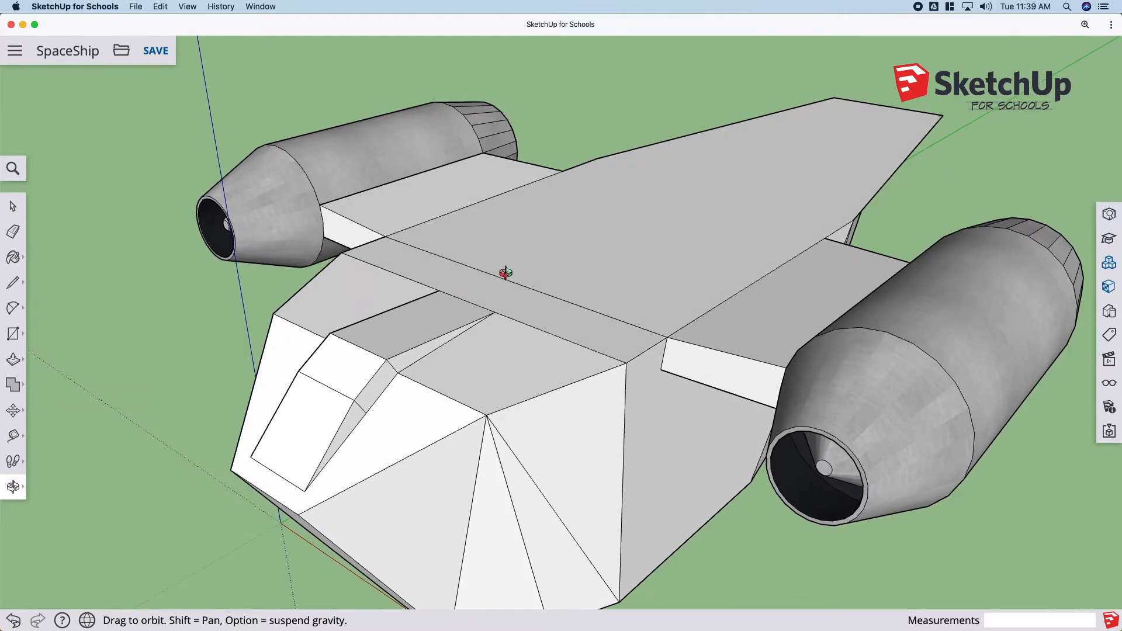
pyautogui.moveTo(425, 392); pyautogui.dragTo(652, 243)
pyautogui.press('p')
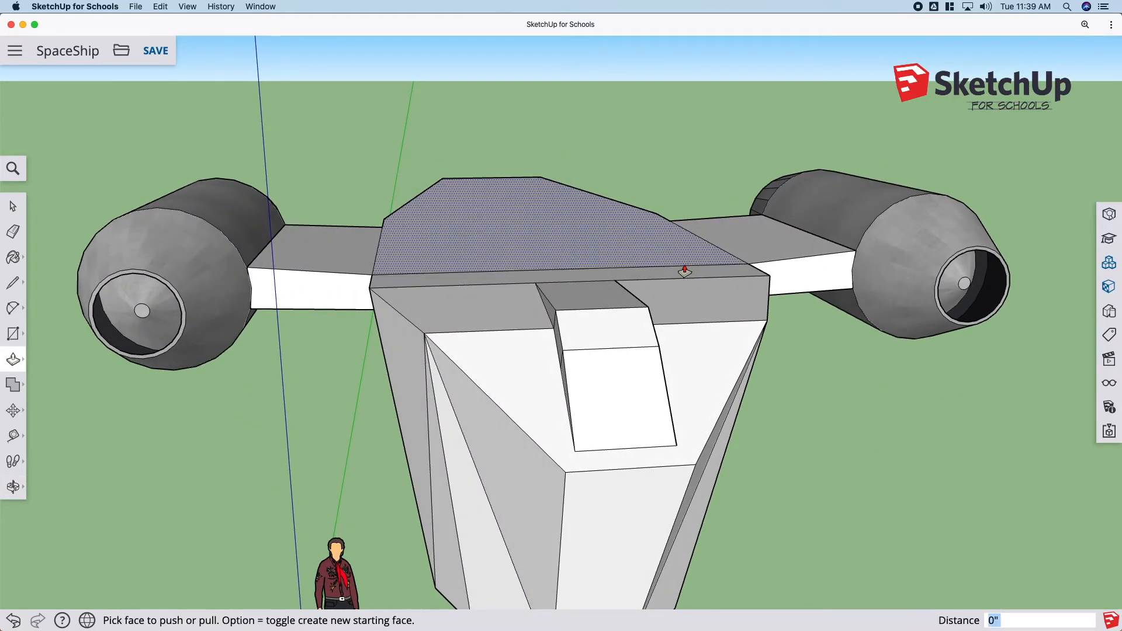
pyautogui.press('l')
pyautogui.click(855, 249)
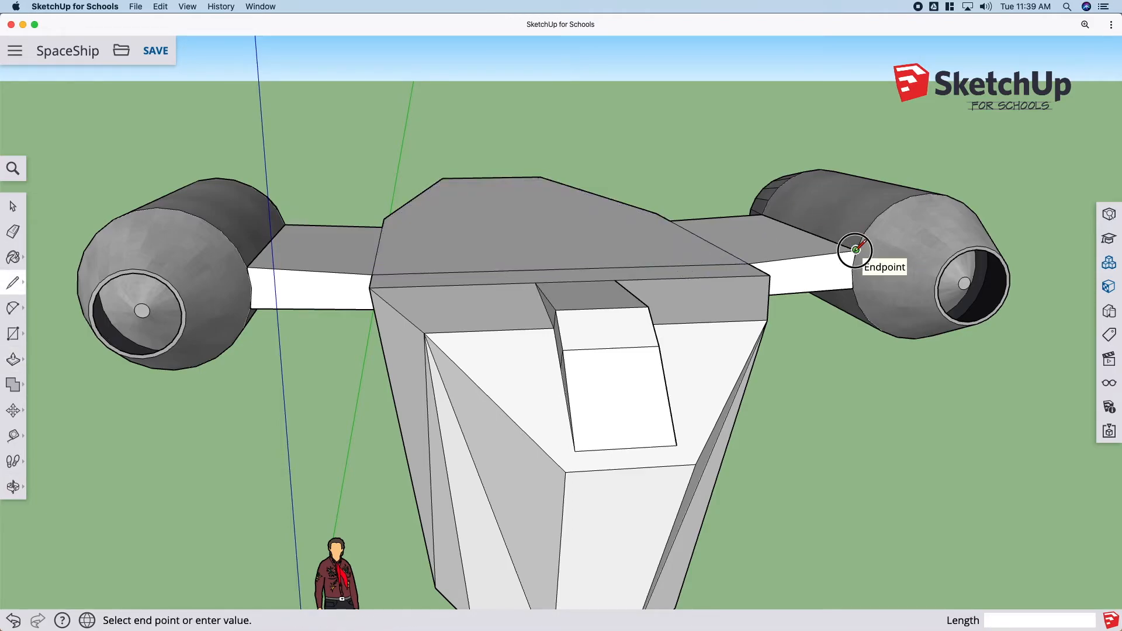
pyautogui.click(247, 267)
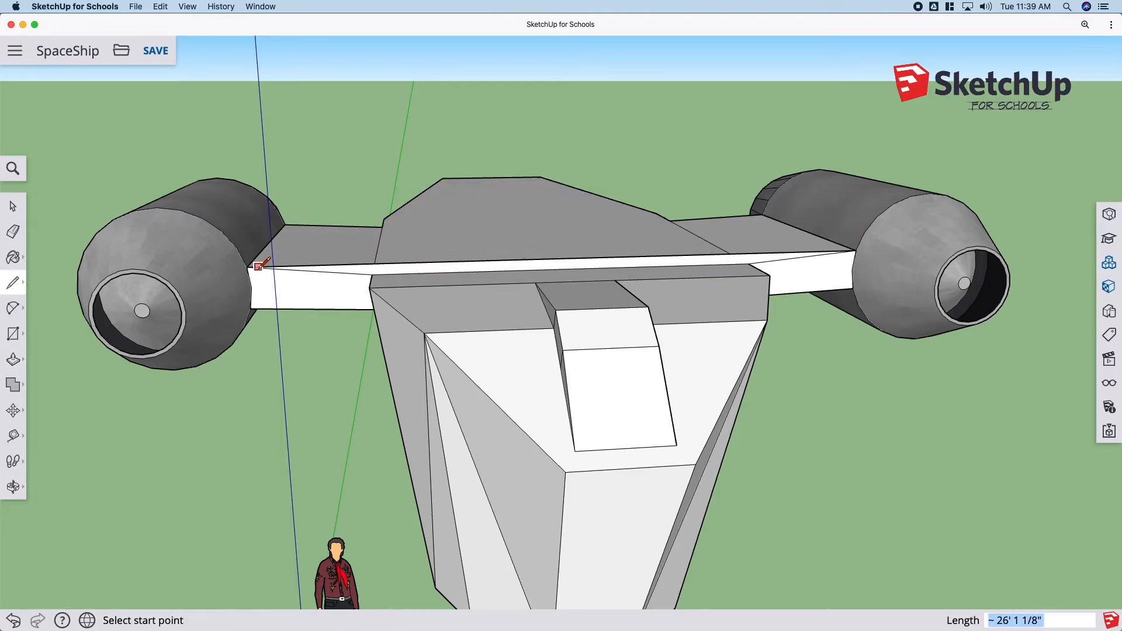
pyautogui.click(284, 224)
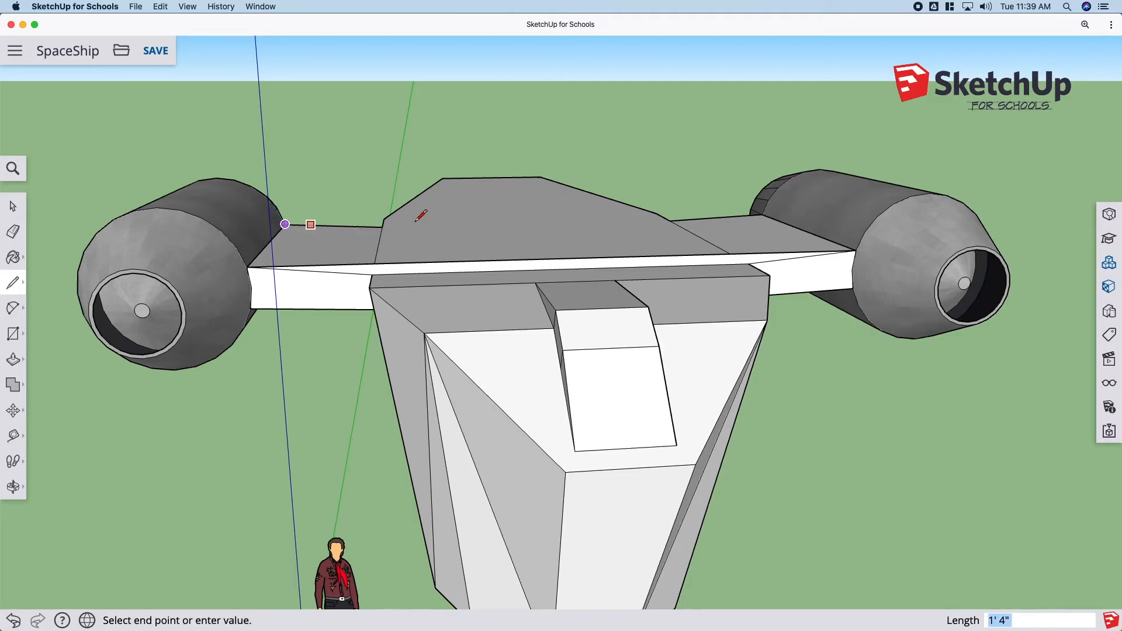
pyautogui.click(762, 214)
# Step: Draw lines from both front wing corners at the engines to the front corners of the ship's body
pyautogui.click(248, 267)
pyautogui.click(370, 288)
pyautogui.click(856, 251)
pyautogui.click(770, 276)
pyautogui.moveTo(834, 318); pyautogui.dragTo(731, 269, button='middle')
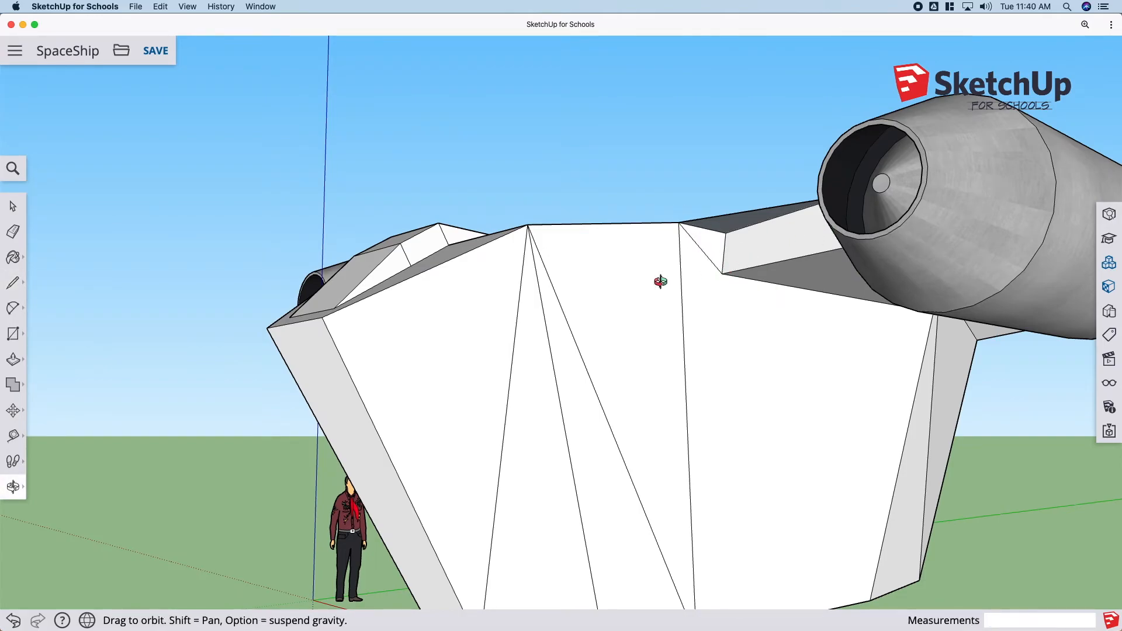
pyautogui.moveTo(659, 281); pyautogui.dragTo(838, 293, button='middle')
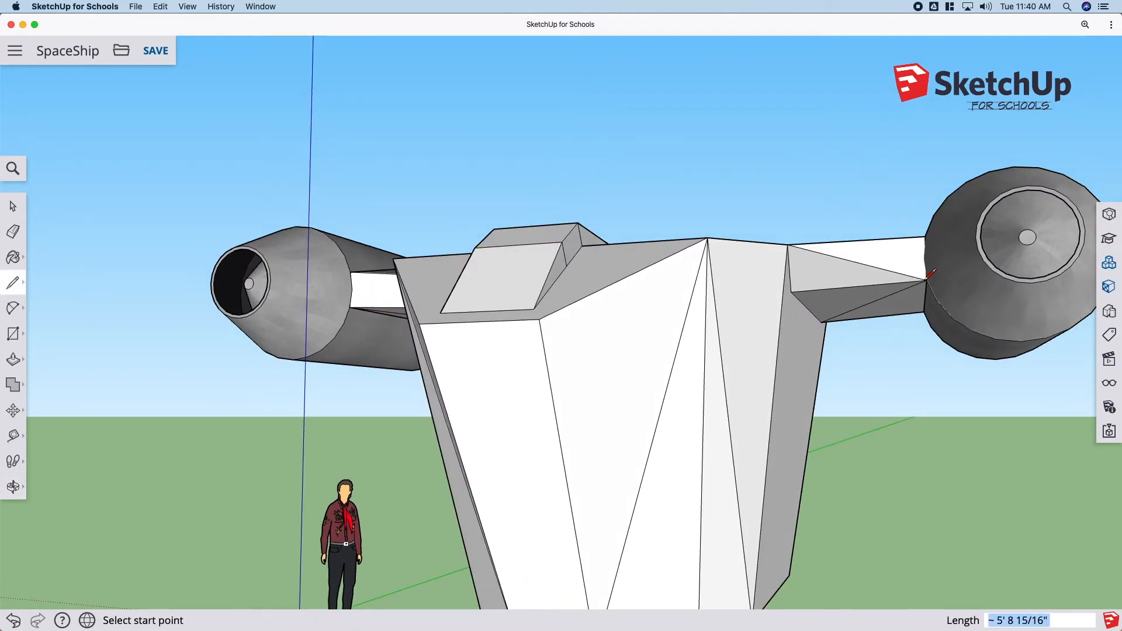
# Step: Draw two more lines joining the wing block's engine-side corners to the ship's body
pyautogui.moveTo(439, 313)
pyautogui.mouseDown(button='middle')
pyautogui.moveTo(526, 271)
pyautogui.moveTo(454, 296)
pyautogui.moveTo(378, 281)
pyautogui.mouseUp(button='middle')
pyautogui.click(516, 260)
pyautogui.click(494, 302)
pyautogui.scroll(8, 378, 281)
pyautogui.click(567, 197)
pyautogui.click(213, 301)
# Step: Draw two lines between the body and the engine at the rear of the wing block to close its faces
pyautogui.moveTo(382, 228)
pyautogui.mouseDown(button='middle')
pyautogui.moveTo(403, 323)
pyautogui.moveTo(291, 275)
pyautogui.mouseUp(button='middle')
pyautogui.moveTo(608, 202)
pyautogui.mouseDown(button='middle')
pyautogui.moveTo(533, 278)
pyautogui.moveTo(503, 351)
pyautogui.moveTo(441, 386)
pyautogui.moveTo(810, 320)
pyautogui.mouseUp(button='middle')
pyautogui.click(545, 416)
pyautogui.click(806, 351)
pyautogui.press('p')
pyautogui.moveTo(686, 374)
pyautogui.mouseDown(button='middle')
pyautogui.moveTo(463, 421)
pyautogui.moveTo(613, 293)
pyautogui.moveTo(633, 336)
pyautogui.moveTo(622, 384)
pyautogui.mouseUp(button='middle')
pyautogui.scroll(5, 633, 336)
pyautogui.press('l')
pyautogui.click(529, 450)
pyautogui.click(882, 359)
# Step: Try to draw a diagonal line about 5' 8 3/8" from the wing's lower rear body corner to its upper engine corner
pyautogui.moveTo(748, 477)
pyautogui.mouseDown(button='middle')
pyautogui.moveTo(716, 384)
pyautogui.moveTo(466, 157)
pyautogui.mouseUp(button='middle')
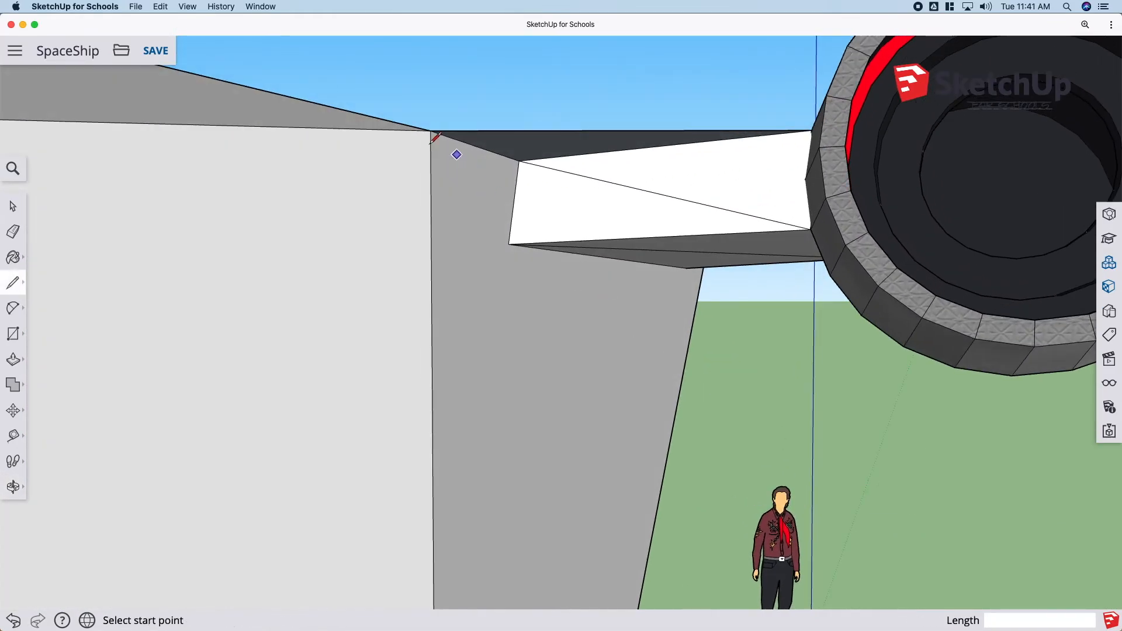
pyautogui.click(510, 244)
pyautogui.click(812, 131)
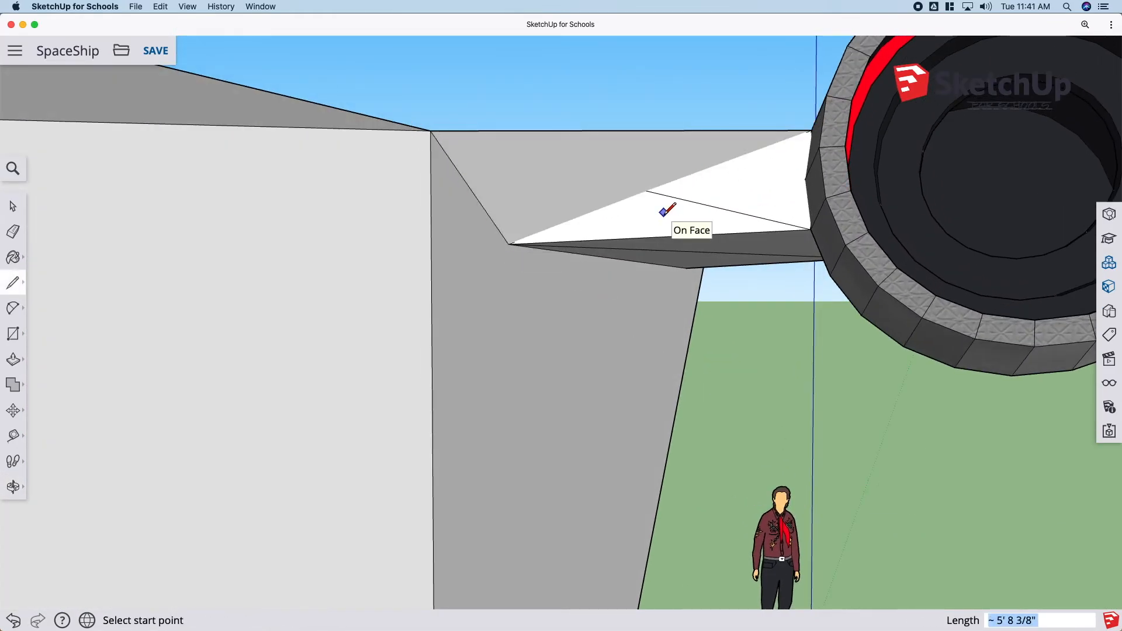
pyautogui.moveTo(770, 280); pyautogui.dragTo(559, 304, button='middle')
pyautogui.moveTo(559, 304); pyautogui.dragTo(633, 372)
pyautogui.scroll(-5, 684, 267)
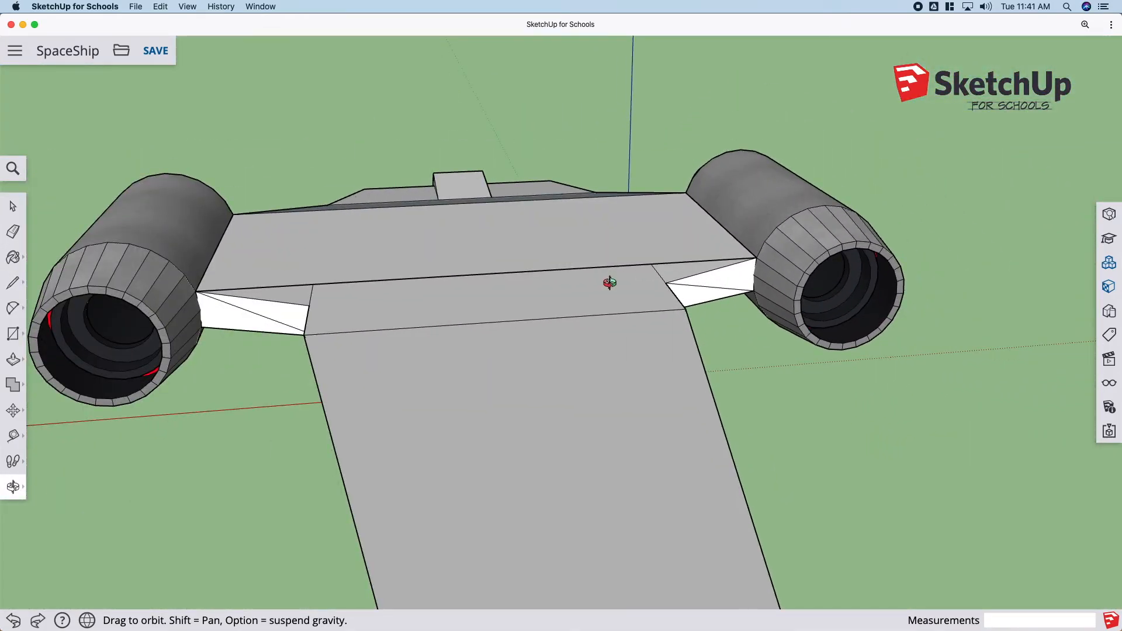
# Step: Draw lines from both rear wing-body corners to the midpoint of the wing panel's rear edge and to the midpoint of the crease behind it
pyautogui.press('l')
pyautogui.click(490, 273)
pyautogui.click(666, 284)
pyautogui.click(490, 272)
pyautogui.click(308, 306)
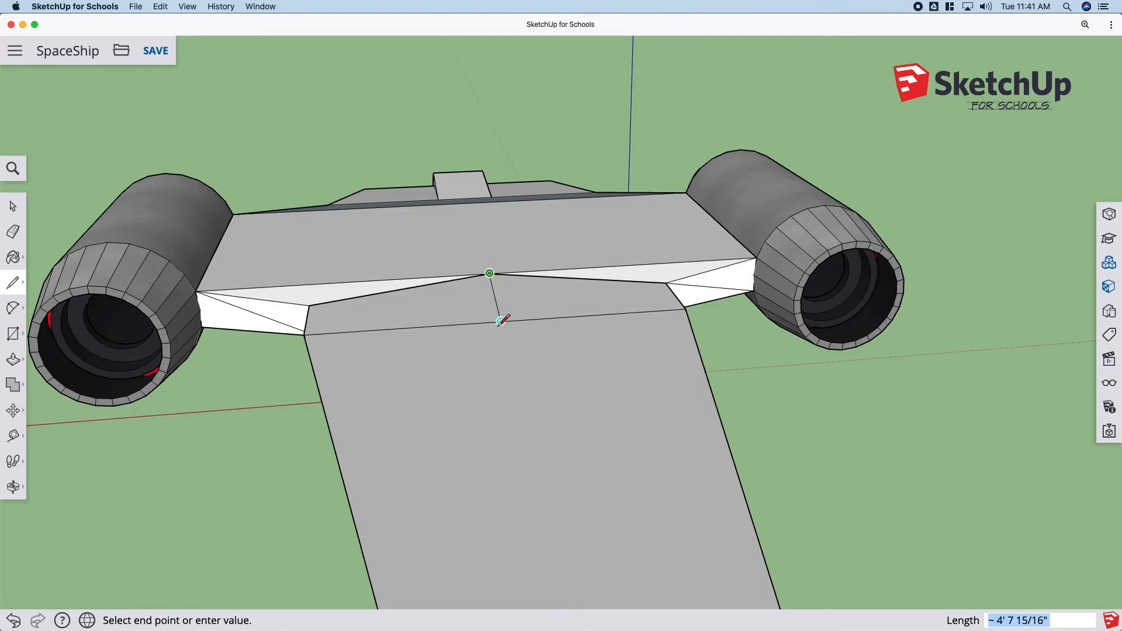
pyautogui.click(666, 283)
pyautogui.click(500, 321)
pyautogui.click(309, 306)
# Step: Reverse the blue strip face along the front edge of the wing panel
pyautogui.moveTo(388, 338)
pyautogui.mouseDown(button='middle')
pyautogui.moveTo(248, 326)
pyautogui.moveTo(511, 290)
pyautogui.moveTo(292, 311)
pyautogui.moveTo(563, 292)
pyautogui.moveTo(358, 261)
pyautogui.moveTo(662, 275)
pyautogui.mouseUp(button='middle')
pyautogui.press('space')
pyautogui.click(624, 257)
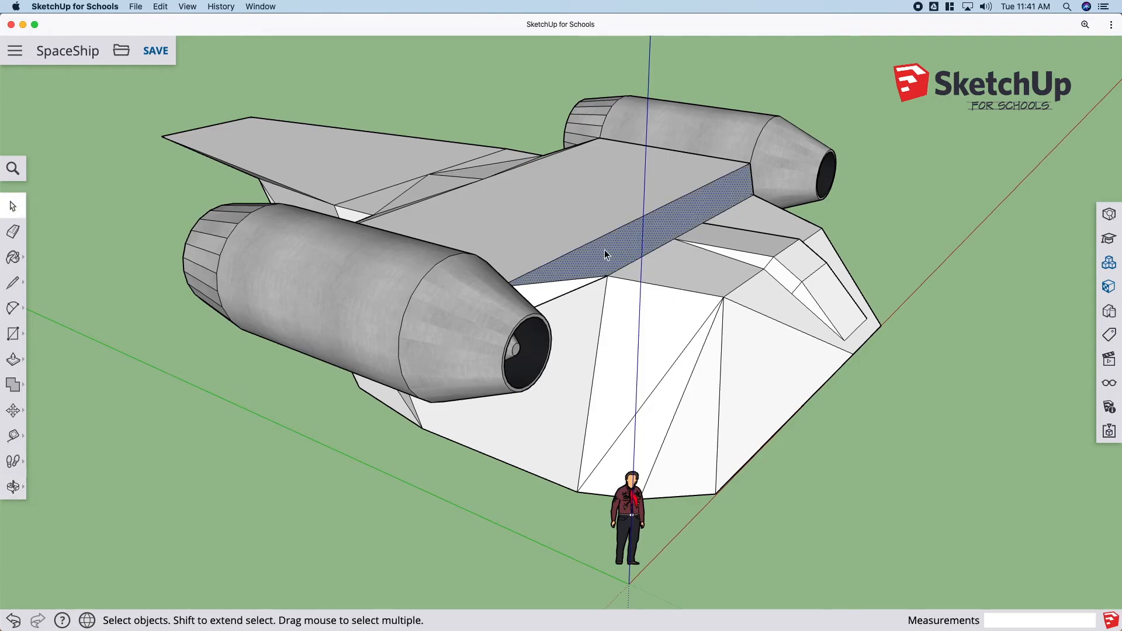
pyautogui.rightClick(610, 253)
pyautogui.click(673, 451)
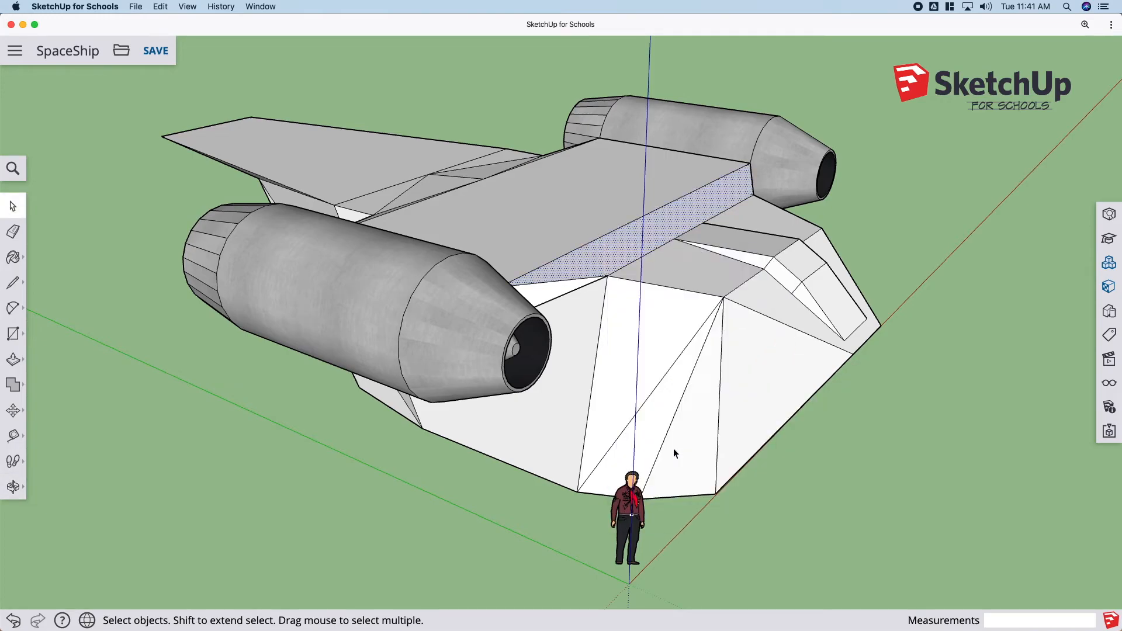
# Step: Paint several body and wing faces of the ship with a brushed metal material
pyautogui.moveTo(933, 297)
pyautogui.mouseDown(button='middle')
pyautogui.moveTo(429, 236)
pyautogui.moveTo(388, 292)
pyautogui.moveTo(634, 213)
pyautogui.moveTo(742, 288)
pyautogui.moveTo(767, 377)
pyautogui.moveTo(882, 251)
pyautogui.moveTo(787, 508)
pyautogui.mouseUp(button='middle')
pyautogui.press('space')
pyautogui.press('b')
pyautogui.click(959, 446)
pyautogui.click(729, 273)
pyautogui.scroll(-8, 970, 444)
pyautogui.click(904, 229)
pyautogui.click(709, 241)
pyautogui.click(597, 293)
pyautogui.click(431, 344)
pyautogui.click(408, 350)
pyautogui.click(573, 333)
pyautogui.click(673, 397)
pyautogui.click(771, 182)
pyautogui.click(672, 167)
# Step: Select all of the ship's connected geometry and paint it with the same metal material
pyautogui.moveTo(630, 252)
pyautogui.mouseDown(button='middle')
pyautogui.moveTo(736, 353)
pyautogui.moveTo(734, 367)
pyautogui.mouseUp(button='middle')
pyautogui.press('space')
pyautogui.tripleClick(678, 380)
pyautogui.press('b')
pyautogui.scroll(4, 982, 350)
pyautogui.click(676, 398)
# Step: Offset the outlines of the cockpit block's front faces inward to form narrow window frames, undoing the first offset
pyautogui.moveTo(677, 398)
pyautogui.mouseDown(button='middle')
pyautogui.moveTo(255, 228)
pyautogui.moveTo(174, 430)
pyautogui.moveTo(471, 386)
pyautogui.mouseUp(button='middle')
pyautogui.scroll(10, 471, 386)
pyautogui.press('f')
pyautogui.click(458, 413)
pyautogui.click(398, 406)
pyautogui.press('super+z')
pyautogui.click(528, 319)
pyautogui.click(526, 339)
pyautogui.click(524, 334)
# Step: Offset the outlines of the cockpit block's narrow side faces inward to form matching window frames
pyautogui.press('space')
pyautogui.click(516, 380)
pyautogui.press('f')
pyautogui.click(552, 373)
pyautogui.click(546, 370)
pyautogui.scroll(5, 554, 308)
pyautogui.press('space')
pyautogui.click(583, 357)
pyautogui.press('f')
pyautogui.click(566, 391)
pyautogui.click(559, 408)
# Step: Paint the panes inside the front and side window frames with the Mirror 02 material
pyautogui.press('space')
pyautogui.click(567, 409)
pyautogui.click(955, 204)
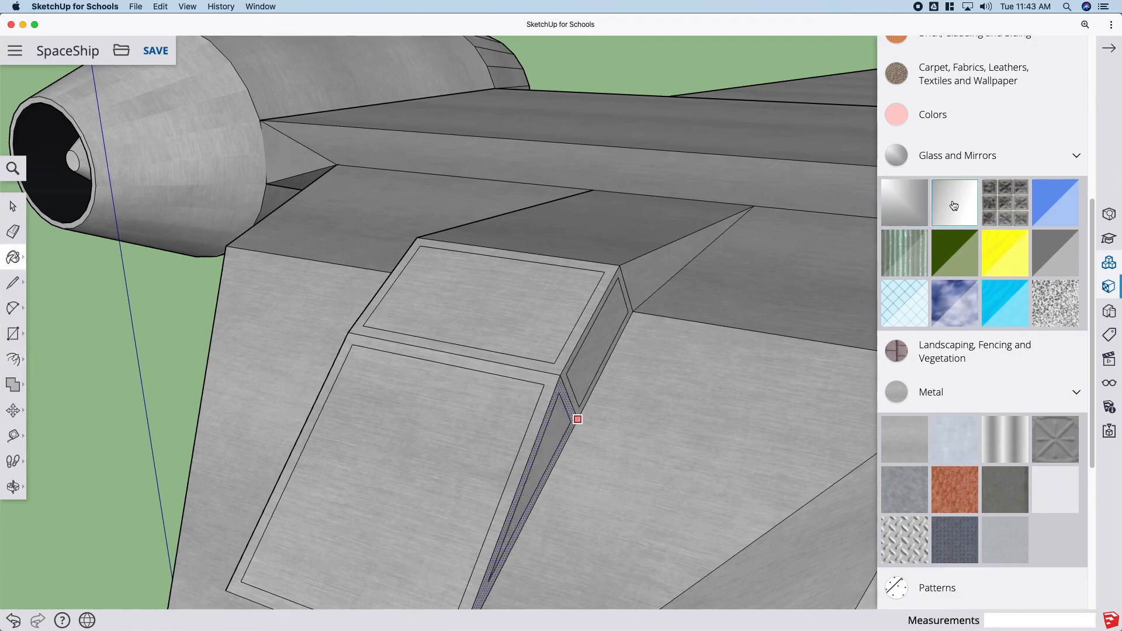
pyautogui.click(591, 348)
pyautogui.click(535, 328)
pyautogui.click(498, 410)
pyautogui.click(552, 436)
pyautogui.press('space')
pyautogui.click(504, 330)
pyautogui.click(464, 440)
pyautogui.click(145, 403)
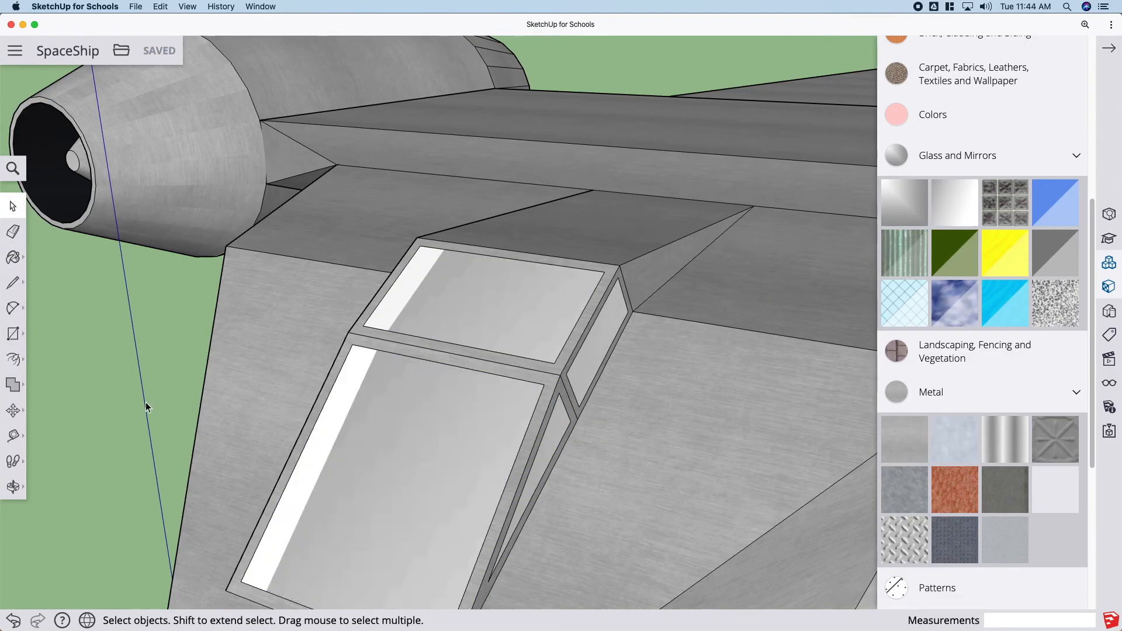
# Step: Try to delete the cockpit's upper front window pane
pyautogui.click(460, 304)
pyautogui.press('Delete')
pyautogui.press('super+z')
# Step: Inspect the hull's interior behind the cockpit and try another library material on the faces there
pyautogui.scroll(5, 461, 300)
pyautogui.press('o')
pyautogui.moveTo(461, 301); pyautogui.dragTo(468, 278)
pyautogui.scroll(6, 968, 319)
pyautogui.click(931, 83)
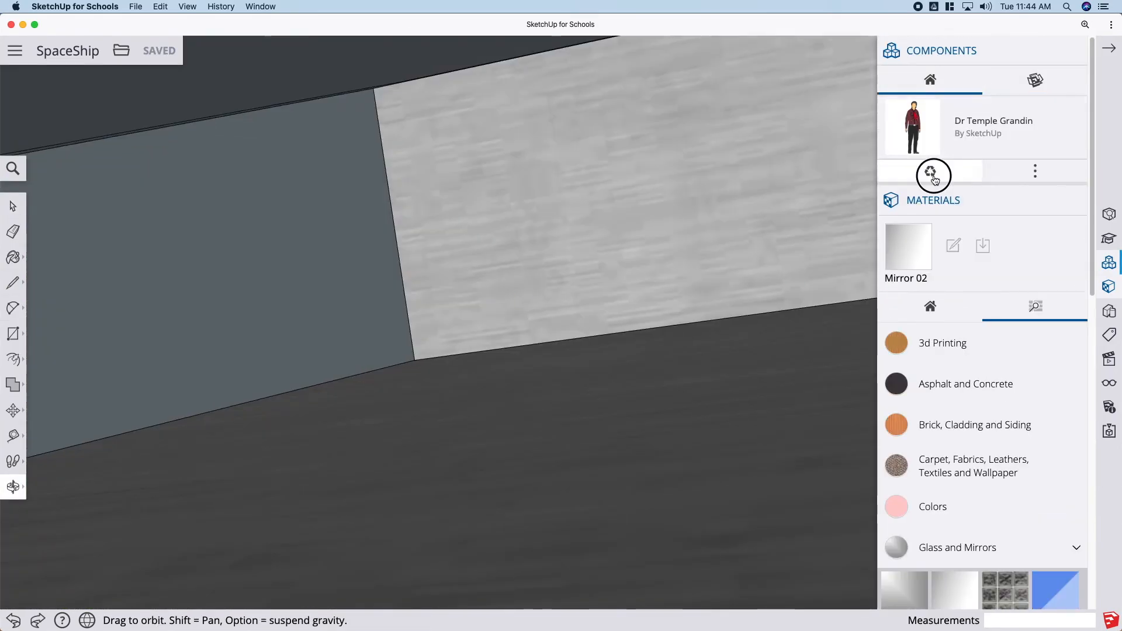
pyautogui.scroll(-12, 953, 248)
pyautogui.click(948, 420)
pyautogui.click(1055, 466)
pyautogui.click(614, 427)
pyautogui.click(605, 250)
pyautogui.click(304, 268)
# Step: Try translucent blue glass on the cockpit's upper and lower front window panes
pyautogui.scroll(1, 471, 403)
pyautogui.press('o')
pyautogui.moveTo(470, 404)
pyautogui.mouseDown()
pyautogui.moveTo(501, 333)
pyautogui.moveTo(1057, 68)
pyautogui.mouseUp()
pyautogui.moveTo(623, 257)
pyautogui.keyDown('shift'); pyautogui.mouseDown()
pyautogui.moveTo(614, 222)
pyautogui.moveTo(664, 306)
pyautogui.mouseUp(); pyautogui.keyUp('shift')
pyautogui.moveTo(391, 316)
pyautogui.mouseDown()
pyautogui.moveTo(657, 365)
pyautogui.moveTo(847, 421)
pyautogui.mouseUp()
pyautogui.click(1055, 466)
pyautogui.press('o')
pyautogui.moveTo(595, 284); pyautogui.dragTo(303, 338)
pyautogui.scroll(3, 304, 338)
pyautogui.press('space')
pyautogui.click(401, 333)
pyautogui.press('o')
pyautogui.moveTo(401, 333); pyautogui.dragTo(511, 308)
pyautogui.scroll(5, 919, 243)
pyautogui.click(918, 243)
pyautogui.click(576, 388)
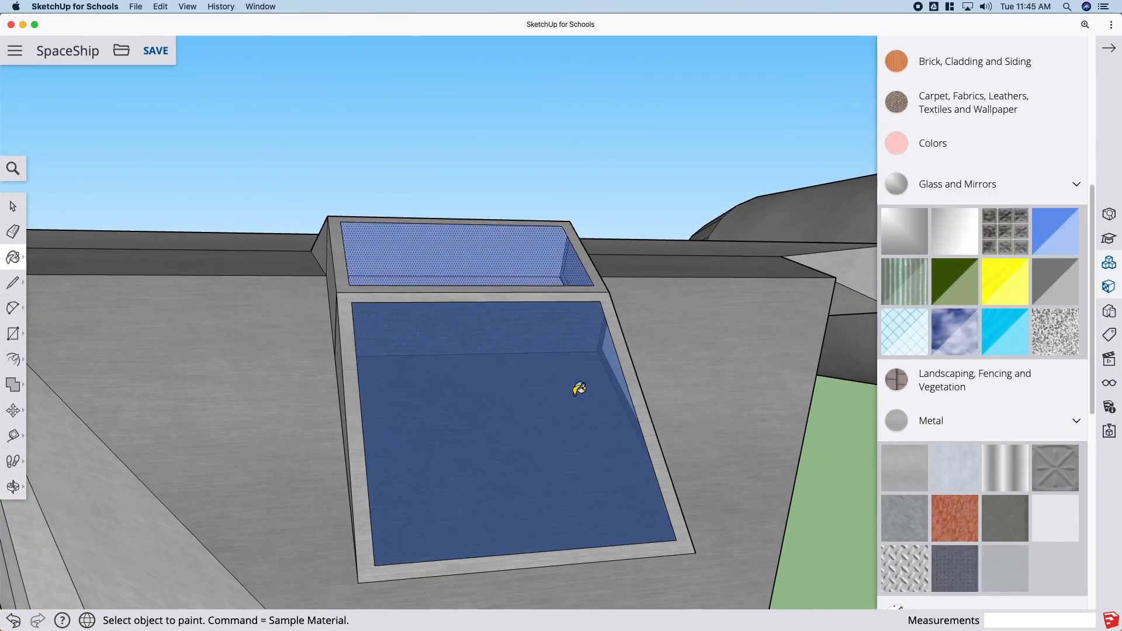
# Step: Try translucent gray glass on the cockpit's front and side window panes
pyautogui.moveTo(577, 388); pyautogui.dragTo(508, 248, button='middle')
pyautogui.click(458, 257)
pyautogui.click(1057, 327)
pyautogui.click(468, 269)
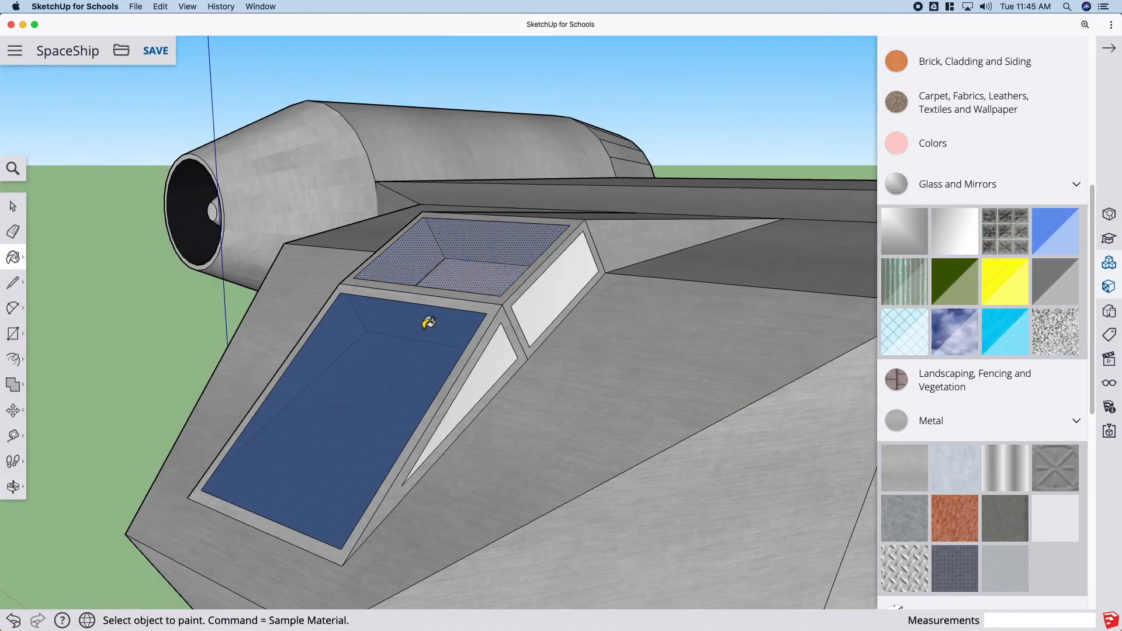
pyautogui.click(446, 271)
pyautogui.press('o')
pyautogui.moveTo(446, 271)
pyautogui.mouseDown()
pyautogui.moveTo(729, 369)
pyautogui.moveTo(515, 392)
pyautogui.moveTo(319, 330)
pyautogui.mouseUp()
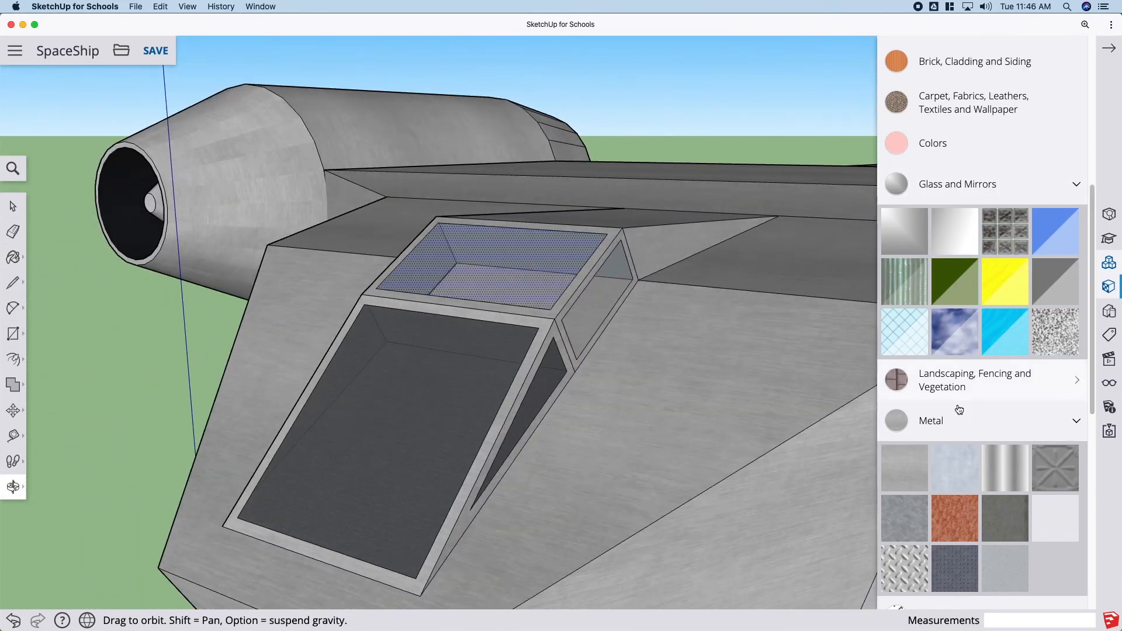
# Step: Paint the cockpit's front and near side window panes with the plain off-white swatch from the Metal materials
pyautogui.press('b')
pyautogui.click(467, 377)
pyautogui.click(1018, 343)
pyautogui.click(469, 351)
pyautogui.moveTo(468, 351); pyautogui.dragTo(421, 328, button='middle')
pyautogui.scroll(-3, 982, 351)
# Step: Offset the cockpit's opposite side faces inward to form window frames and paint their panes with the off-white metal
pyautogui.moveTo(526, 236); pyautogui.dragTo(424, 393, button='middle')
pyautogui.press('f')
pyautogui.click(423, 393)
pyautogui.click(432, 387)
pyautogui.press('b')
pyautogui.click(509, 447)
pyautogui.click(441, 380)
# Step: Offset the cockpit's roof face inward to form a frame and paint its pane with the off-white metal
pyautogui.press('space')
pyautogui.click(353, 250)
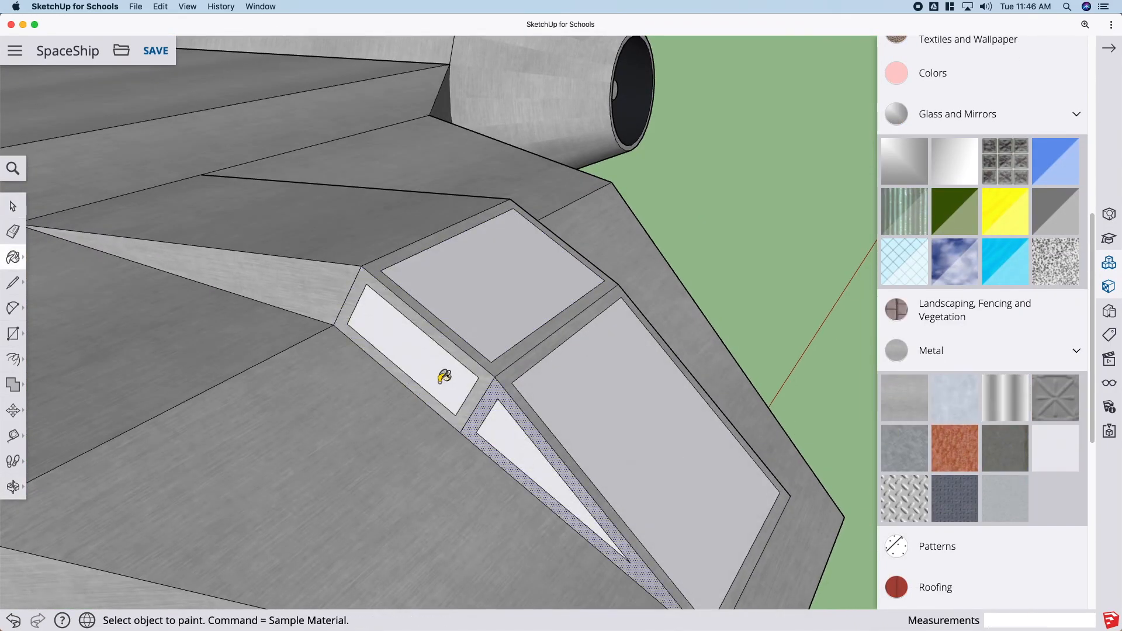
pyautogui.press('f')
pyautogui.click(288, 254)
pyautogui.press('b')
pyautogui.scroll(-10, 717, 318)
pyautogui.moveTo(718, 318); pyautogui.dragTo(754, 426, button='middle')
pyautogui.press('space')
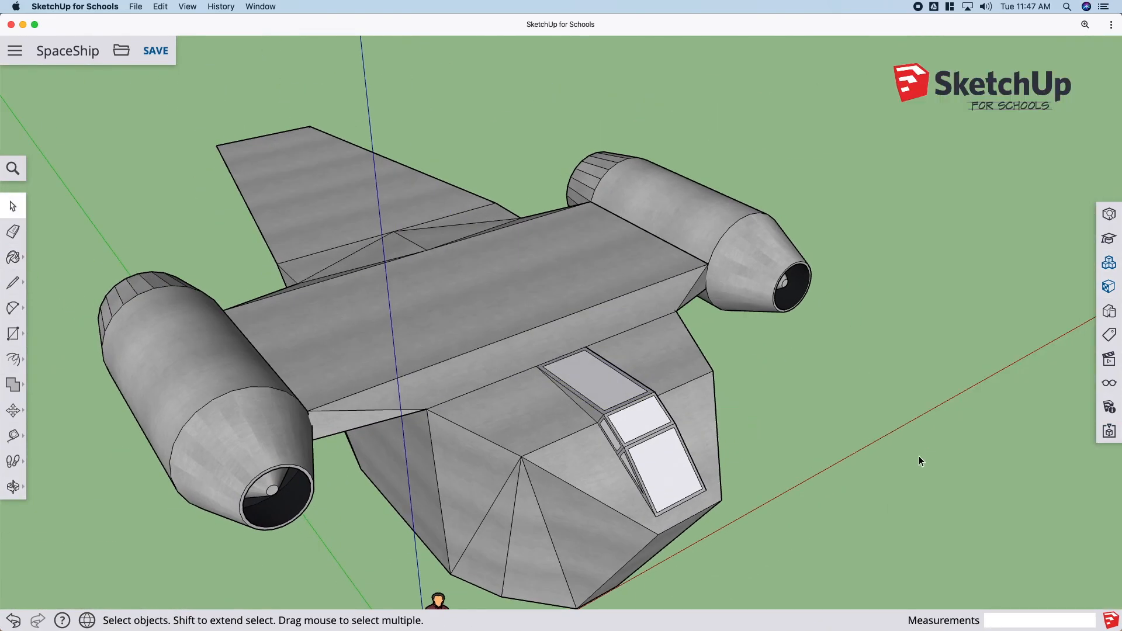